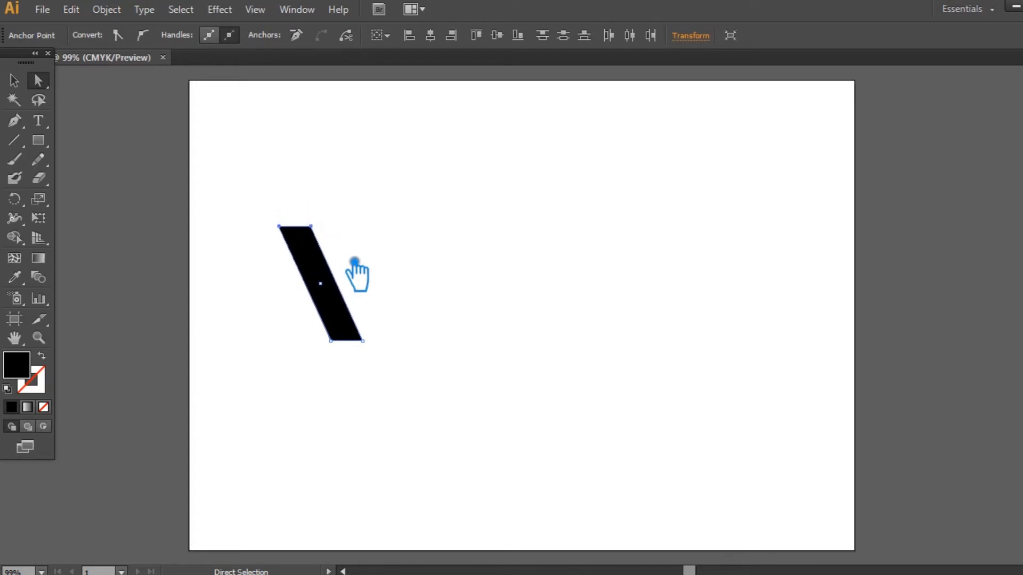
Step: Nudge the two upper corner points of the slanted black bar down to shorten the bar
{"action": "key", "text": "Down"}
{"action": "key", "text": "Down"}
{"action": "key", "text": "Down"}
{"action": "key", "text": "Down"}
{"action": "key", "text": "Down"}
{"action": "key", "text": "Down"}
{"action": "key", "text": "Down"}
{"action": "key", "text": "Down"}
{"action": "key", "text": "Down"}
{"action": "key", "text": "Down"}
{"action": "key", "text": "Down"}
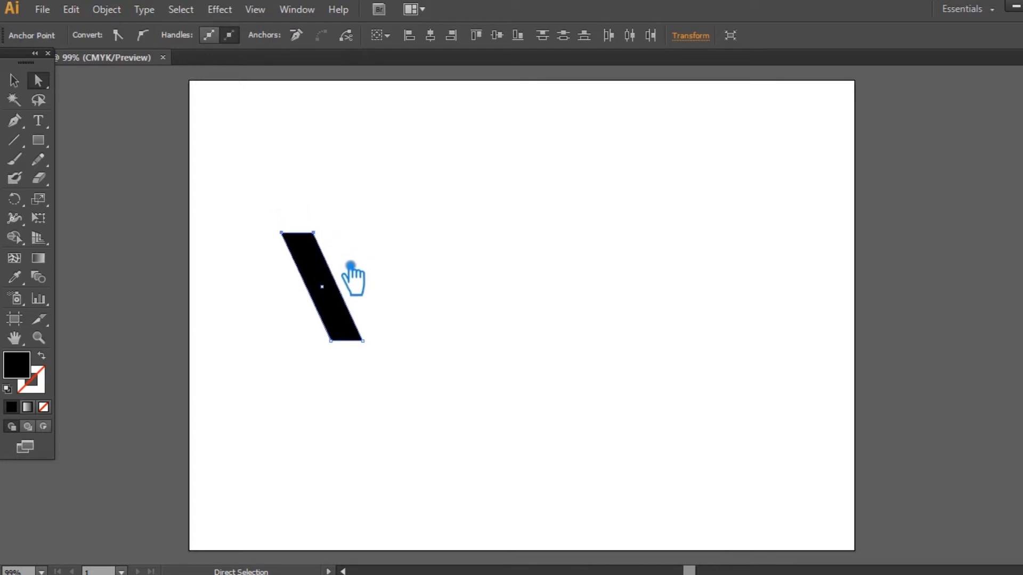
Step: Create a reflected copy of the slanted black bar so the two bars cross
{"action": "left_click", "coordinate": [17, 83]}
{"action": "left_click", "coordinate": [421, 204]}
{"action": "left_click", "coordinate": [347, 320]}
{"action": "right_click", "coordinate": [338, 318]}
{"action": "mouse_move", "coordinate": [407, 526]}
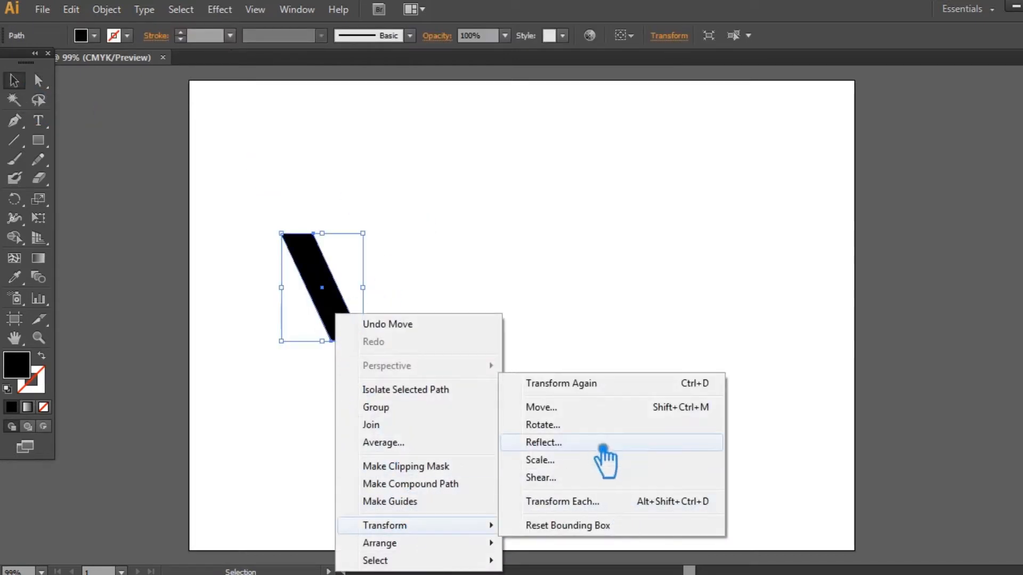
{"action": "left_click", "coordinate": [586, 445]}
{"action": "left_click", "coordinate": [701, 345]}
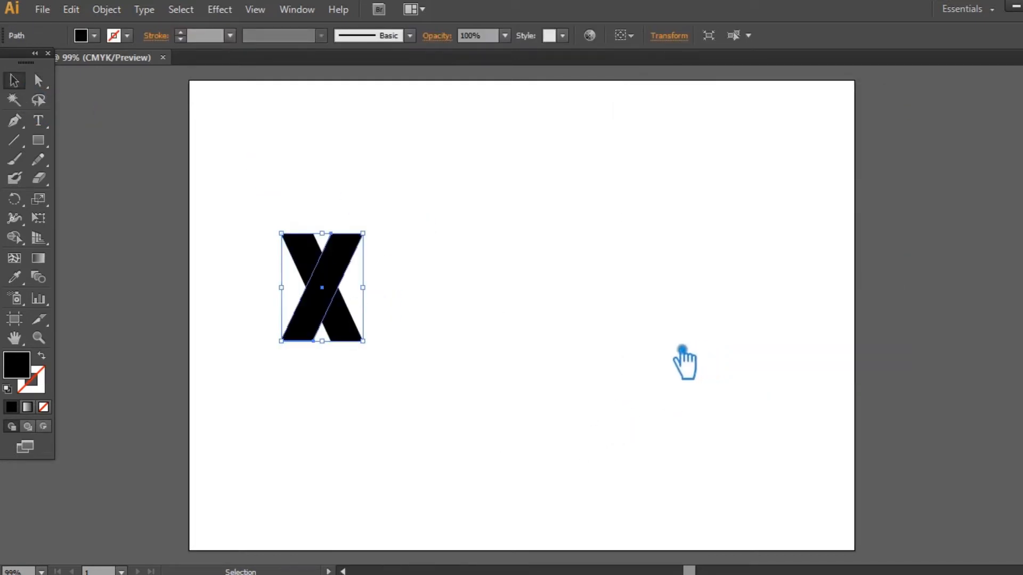
Step: Move the reflected bar sideways until its foot overlaps the original's foot, forming a V
{"action": "left_click", "coordinate": [474, 319]}
{"action": "left_click_drag", "start_coordinate": [308, 345], "coordinate": [356, 344]}
{"action": "left_click", "coordinate": [466, 356]}
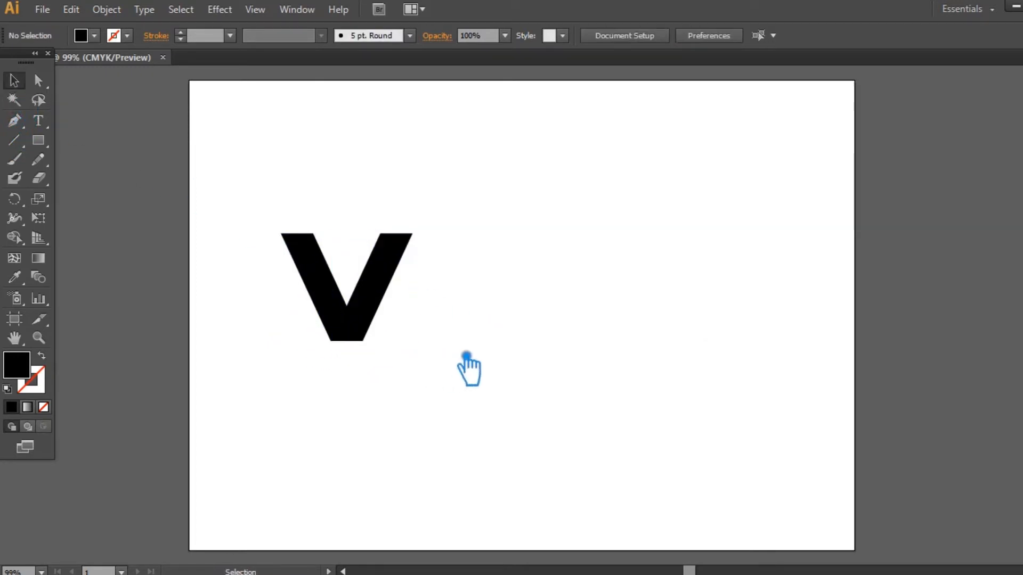
Step: Change the fill of the V's right bar from black to dark gray
{"action": "key", "text": "ctrl+plus"}
{"action": "key", "text": "ctrl+plus"}
{"action": "key", "text": "ctrl+plus"}
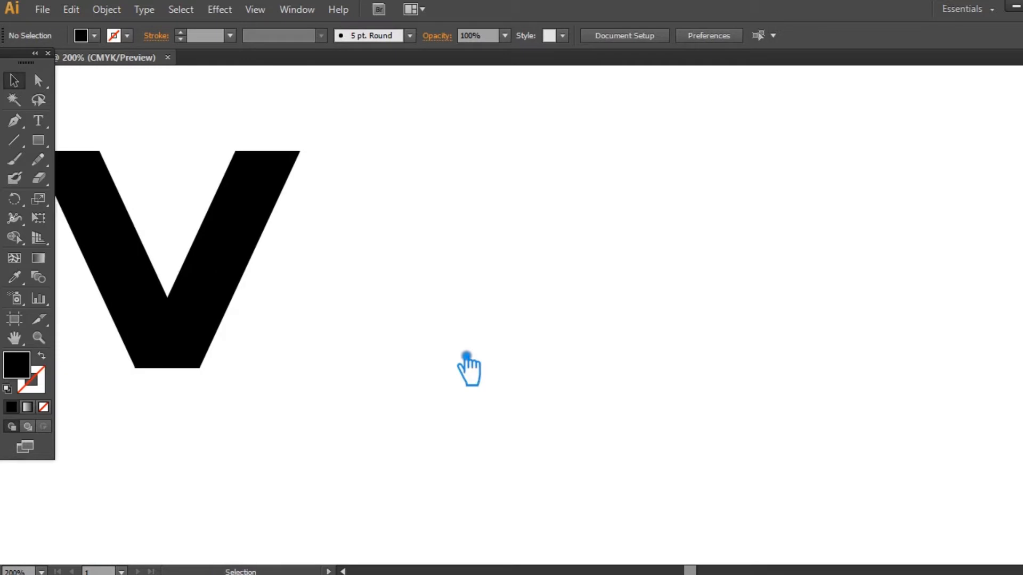
{"action": "left_click_drag", "start_coordinate": [467, 356], "coordinate": [650, 376]}
{"action": "left_click", "coordinate": [477, 285]}
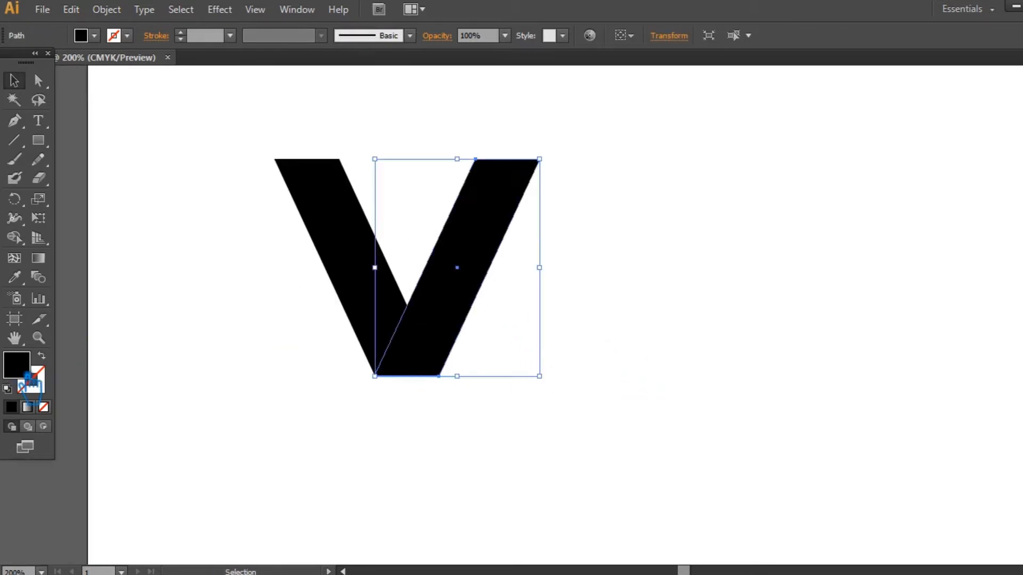
{"action": "double_click", "coordinate": [31, 380]}
{"action": "left_click", "coordinate": [349, 302]}
{"action": "left_click", "coordinate": [340, 290]}
{"action": "left_click", "coordinate": [708, 133]}
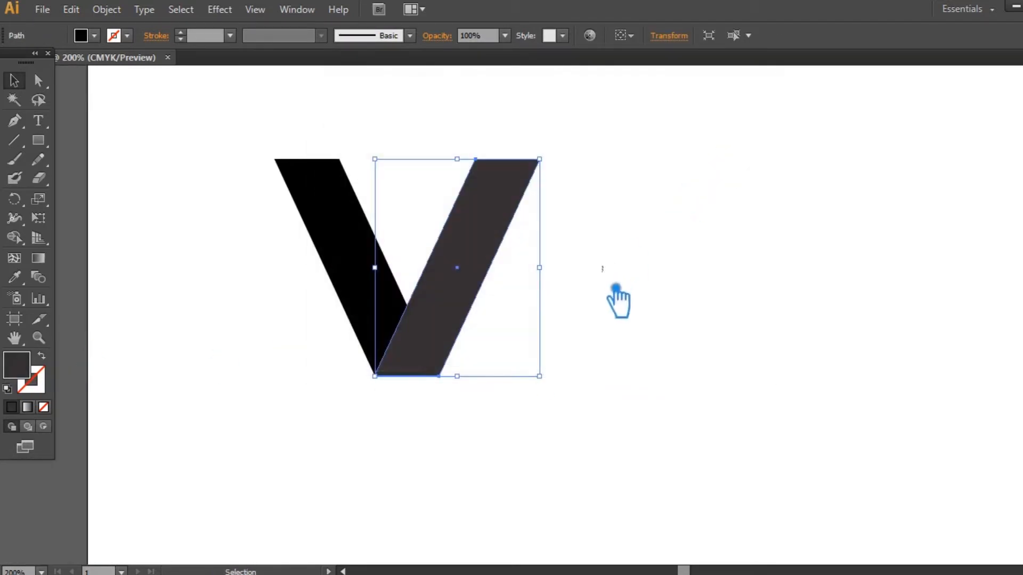
{"action": "left_click", "coordinate": [618, 301]}
Step: Fine-position the dark gray bar so its lower-left corner meets the black bar's lower-left corner exactly
{"action": "left_click_drag", "start_coordinate": [520, 417], "coordinate": [599, 405]}
{"action": "key", "text": "ctrl+plus"}
{"action": "key", "text": "ctrl+plus"}
{"action": "key", "text": "ctrl+plus"}
{"action": "key", "text": "ctrl+plus"}
{"action": "key", "text": "ctrl+plus"}
{"action": "key", "text": "ctrl+plus"}
{"action": "key", "text": "ctrl+plus"}
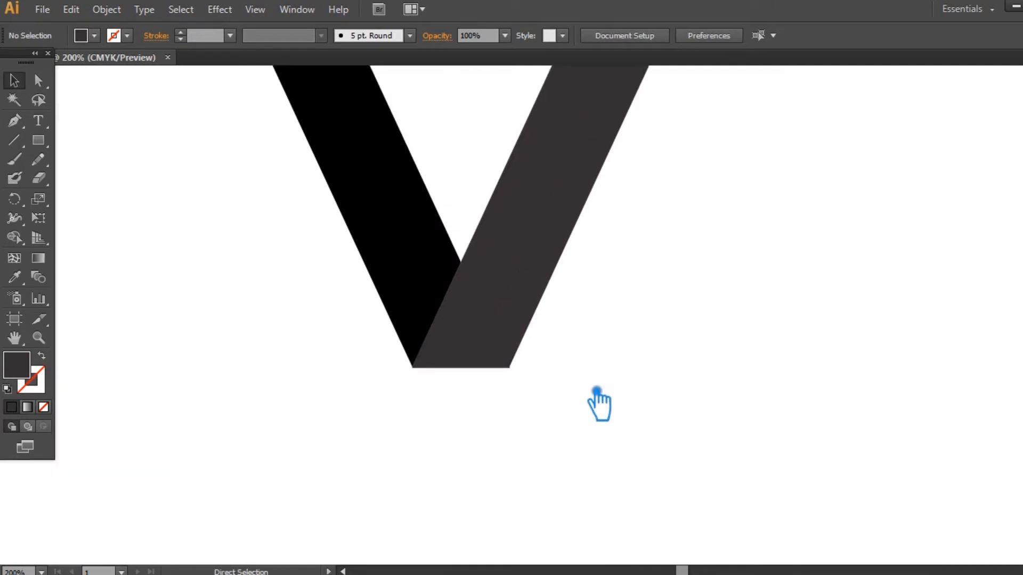
{"action": "key", "text": "plus"}
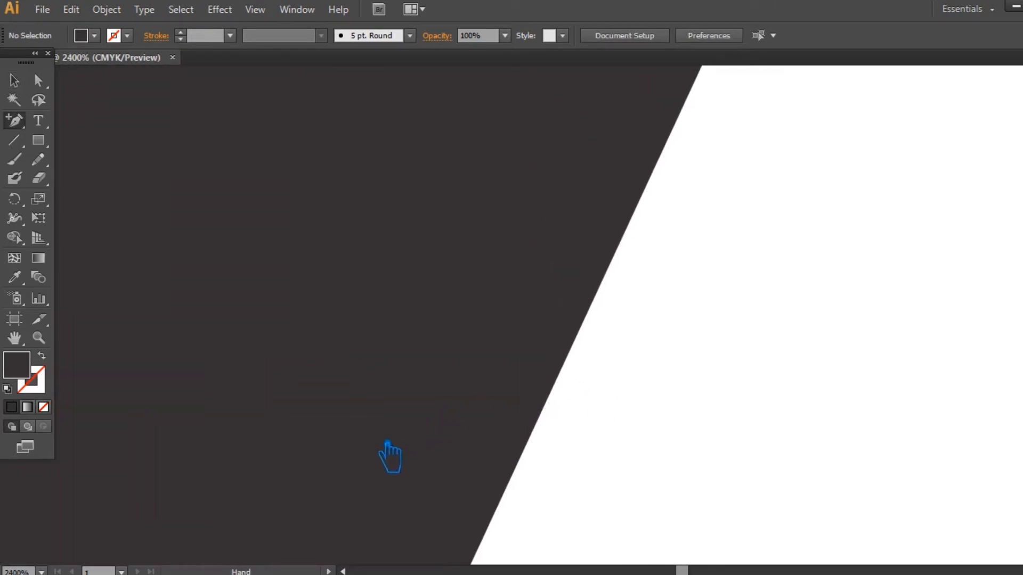
{"action": "left_click", "coordinate": [20, 80]}
{"action": "left_click_drag", "start_coordinate": [158, 375], "coordinate": [484, 142]}
{"action": "left_click_drag", "start_coordinate": [373, 284], "coordinate": [646, 196]}
{"action": "mouse_move", "coordinate": [244, 440]}
{"action": "left_mouse_down"}
{"action": "mouse_move", "coordinate": [278, 440]}
{"action": "mouse_move", "coordinate": [229, 447]}
{"action": "left_mouse_up"}
{"action": "left_click", "coordinate": [239, 495]}
{"action": "left_click", "coordinate": [344, 488]}
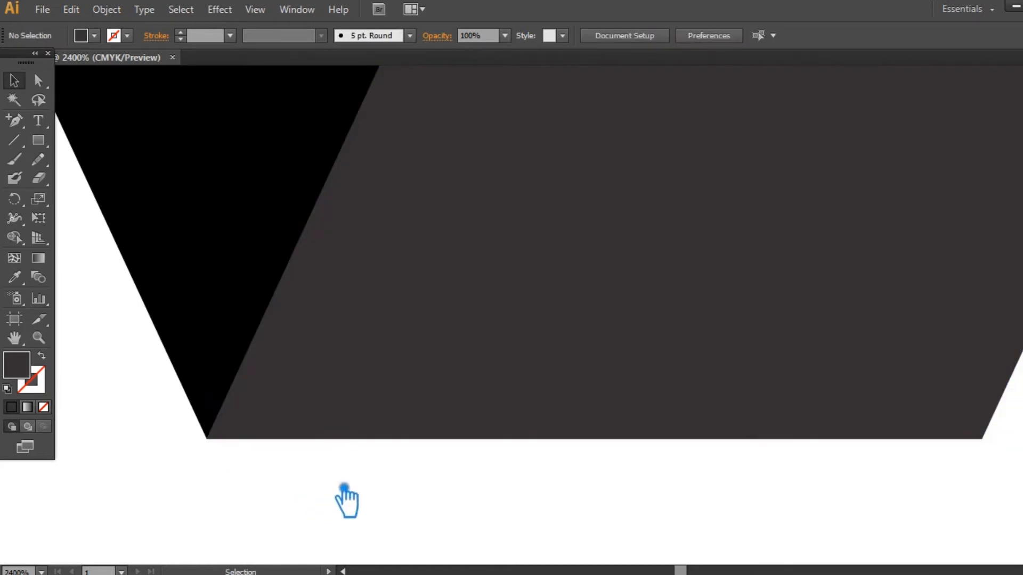
Step: Select both bars of the V and group them
{"action": "key", "text": "ctrl+minus"}
{"action": "key", "text": "ctrl+minus"}
{"action": "key", "text": "ctrl+minus"}
{"action": "key", "text": "ctrl+minus"}
{"action": "key", "text": "ctrl+minus"}
{"action": "key", "text": "ctrl+minus"}
{"action": "key", "text": "ctrl+minus"}
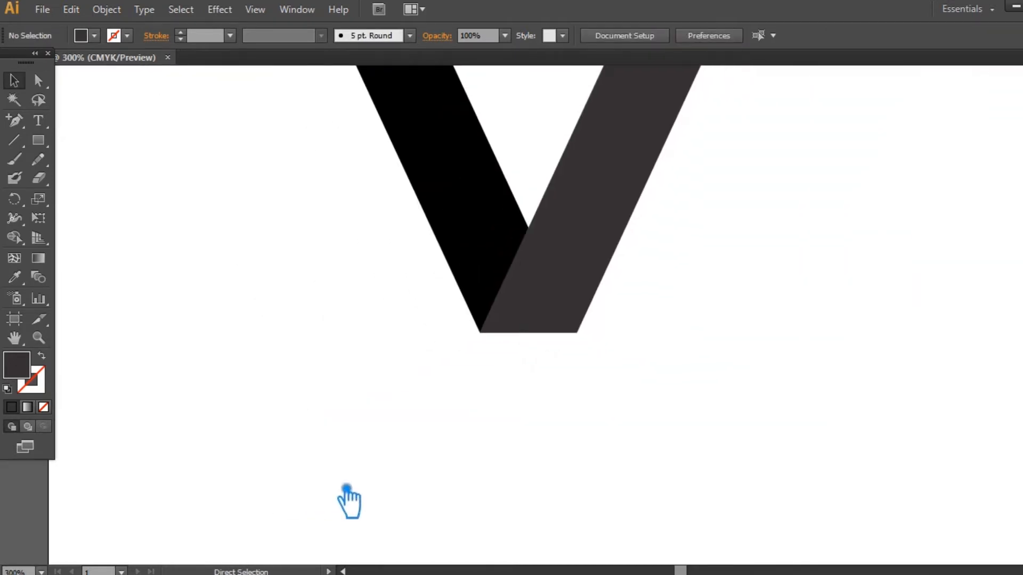
{"action": "key", "text": "ctrl+minus"}
{"action": "left_click_drag", "start_coordinate": [622, 373], "coordinate": [396, 168]}
{"action": "key", "text": "ctrl+g"}
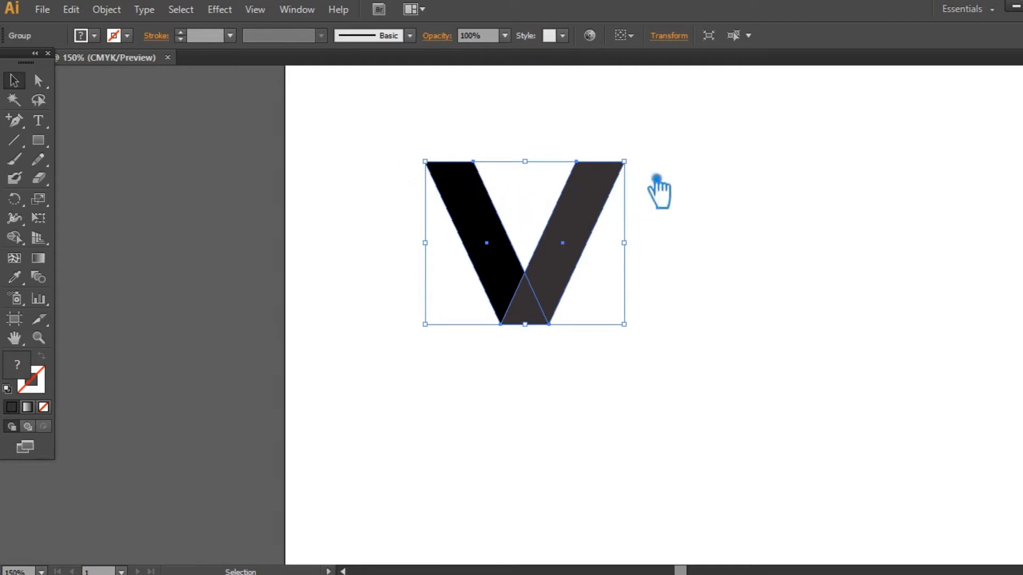
Step: Rotate the V group 90° counterclockwise so it points right, and move it lower on the artboard
{"action": "left_click_drag", "start_coordinate": [644, 167], "coordinate": [492, 198]}
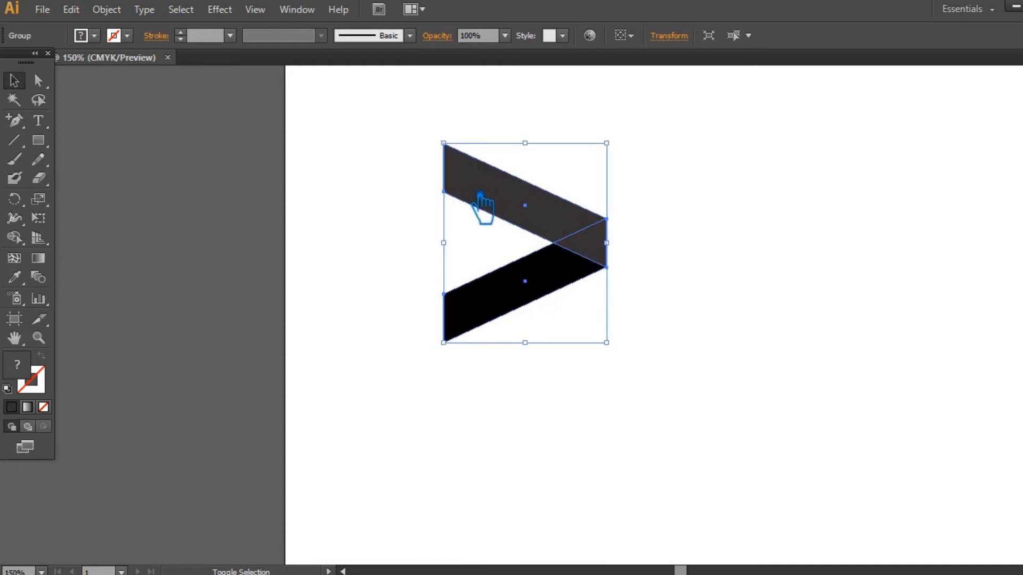
{"action": "left_click", "coordinate": [546, 406]}
{"action": "left_click_drag", "start_coordinate": [602, 254], "coordinate": [653, 338]}
{"action": "key", "text": "ctrl"}
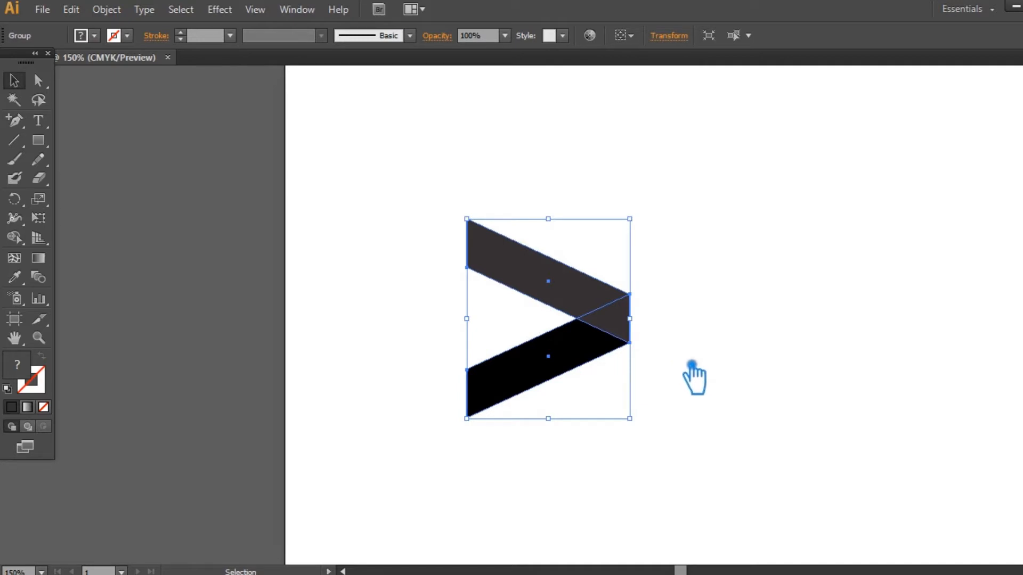
{"action": "left_click", "coordinate": [694, 378]}
Step: Duplicate the chevron group straight above the original and nudge the copy down until the two overlap
{"action": "left_click_drag", "start_coordinate": [569, 285], "coordinate": [572, 137]}
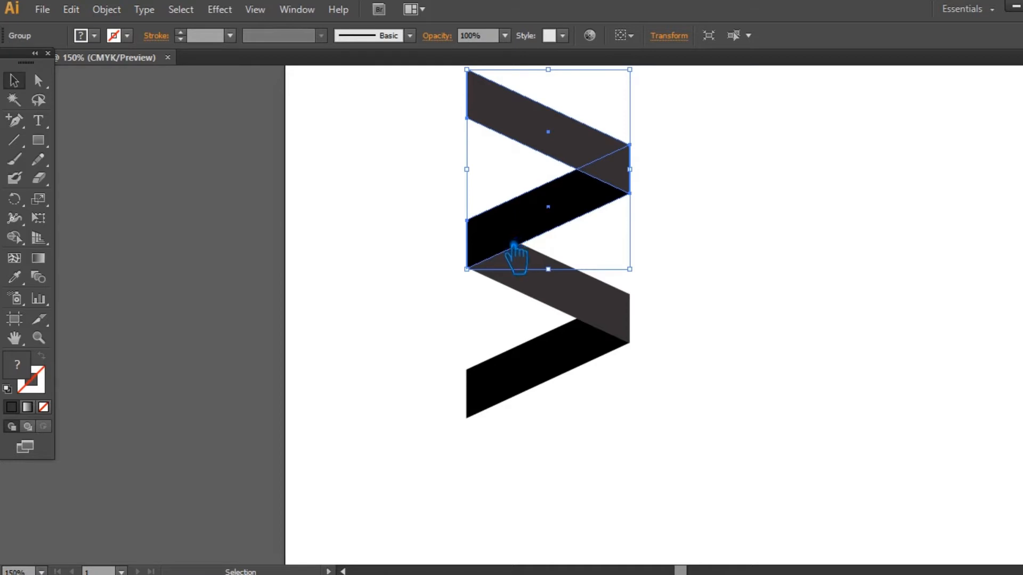
{"action": "left_click_drag", "start_coordinate": [508, 251], "coordinate": [457, 281]}
{"action": "key", "text": "Down"}
{"action": "key", "text": "Down"}
{"action": "key", "text": "Down"}
{"action": "key", "text": "Down"}
{"action": "key", "text": "Down"}
{"action": "key", "text": "Down"}
{"action": "key", "text": "Down"}
{"action": "key", "text": "Down"}
{"action": "key", "text": "Down"}
{"action": "key", "text": "Down"}
{"action": "key", "text": "Down"}
{"action": "key", "text": "Down"}
{"action": "key", "text": "Down"}
{"action": "key", "text": "Down"}
{"action": "key", "text": "Down"}
{"action": "key", "text": "Down"}
{"action": "key", "text": "Down"}
{"action": "key", "text": "Down"}
{"action": "key", "text": "Down"}
{"action": "key", "text": "Down"}
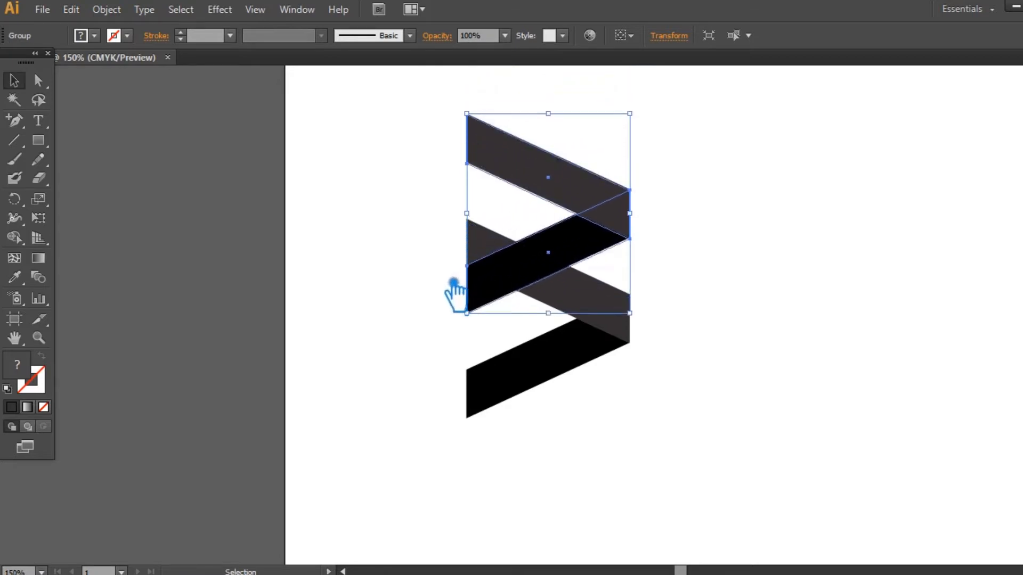
Step: Reflect the upper chevron copy across the vertical axis
{"action": "right_click", "coordinate": [543, 184]}
{"action": "mouse_move", "coordinate": [612, 299]}
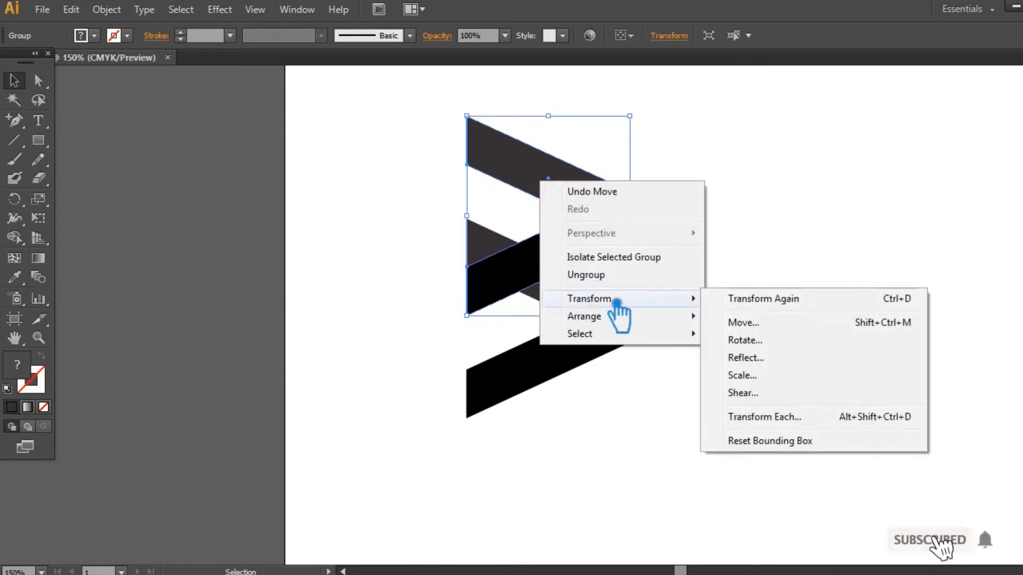
{"action": "left_click", "coordinate": [793, 360]}
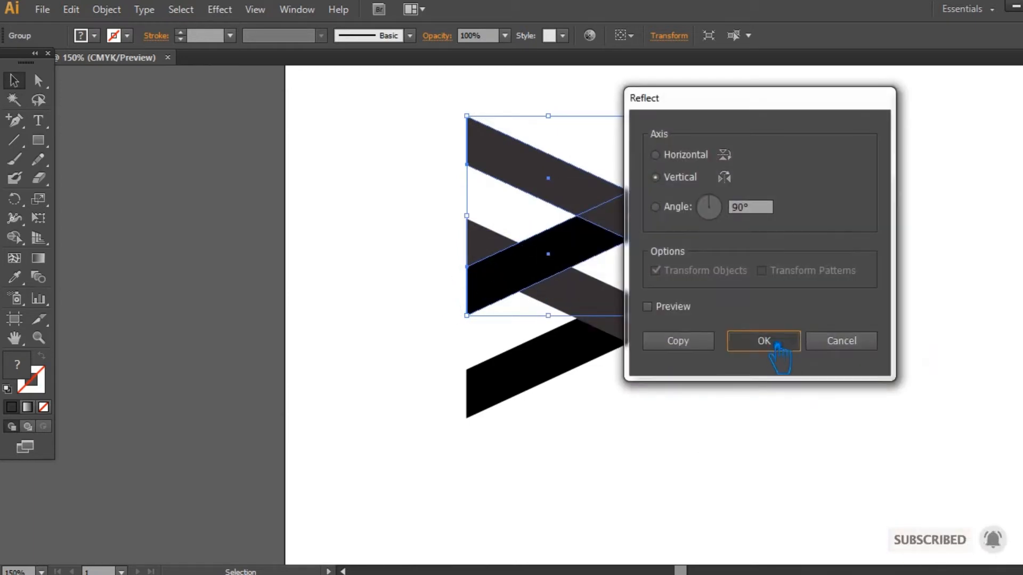
{"action": "left_click", "coordinate": [776, 347]}
Step: Nudge the reflected chevron down until its black bar nearly covers the lower chevron's gray bar
{"action": "key", "text": "Down"}
{"action": "key", "text": "Down"}
{"action": "key", "text": "Down"}
{"action": "key", "text": "Down"}
{"action": "key", "text": "Down"}
{"action": "key", "text": "Down"}
{"action": "key", "text": "Down"}
{"action": "key", "text": "Down"}
{"action": "key", "text": "Down"}
{"action": "key", "text": "Down"}
{"action": "key", "text": "Down"}
{"action": "key", "text": "Down"}
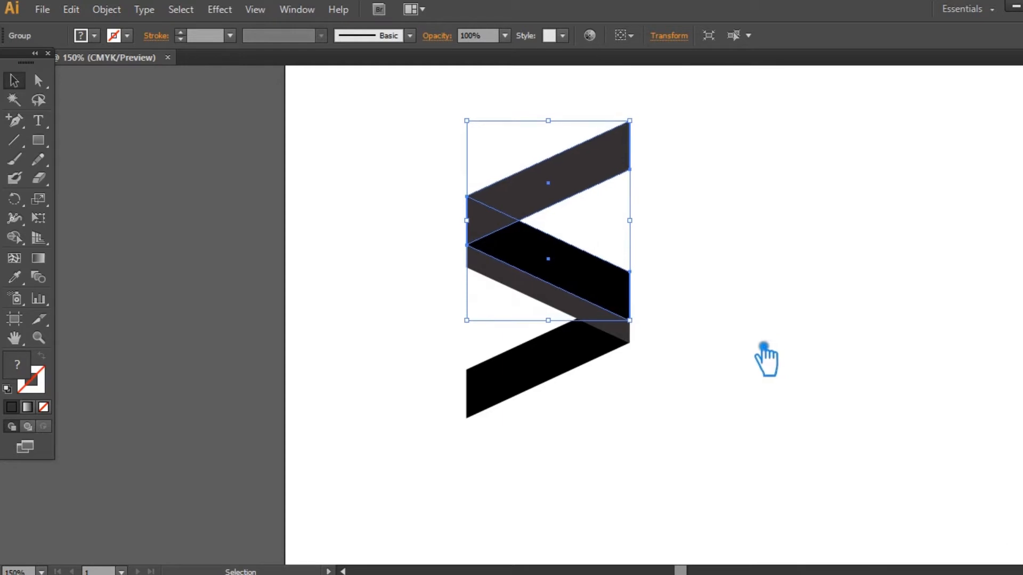
{"action": "key", "text": "Down"}
{"action": "key", "text": "Down"}
{"action": "key", "text": "Down"}
{"action": "key", "text": "Down"}
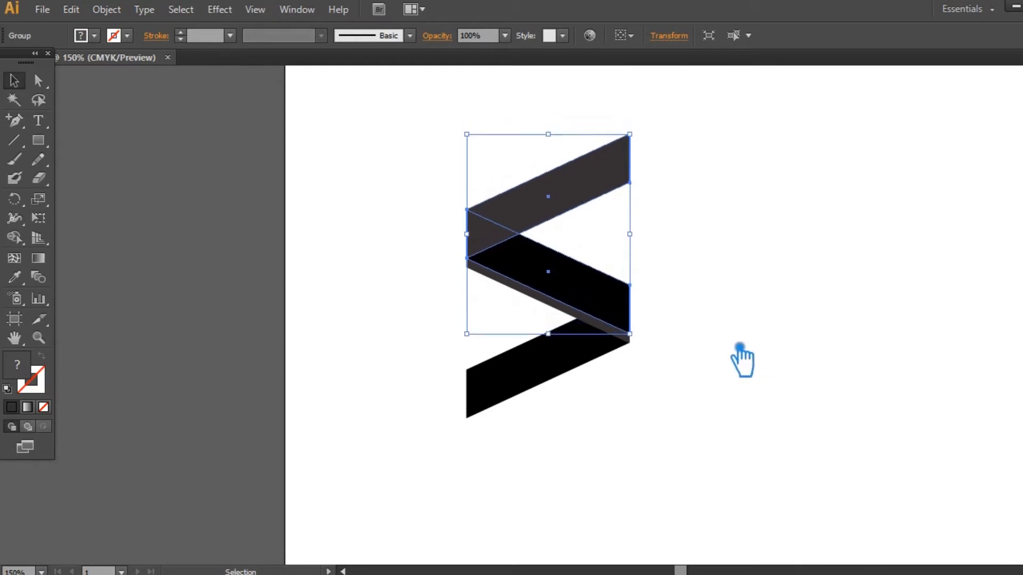
{"action": "left_click", "coordinate": [726, 344]}
Step: Ungroup the reflected chevron and nudge its black bar slightly down
{"action": "right_click", "coordinate": [592, 294]}
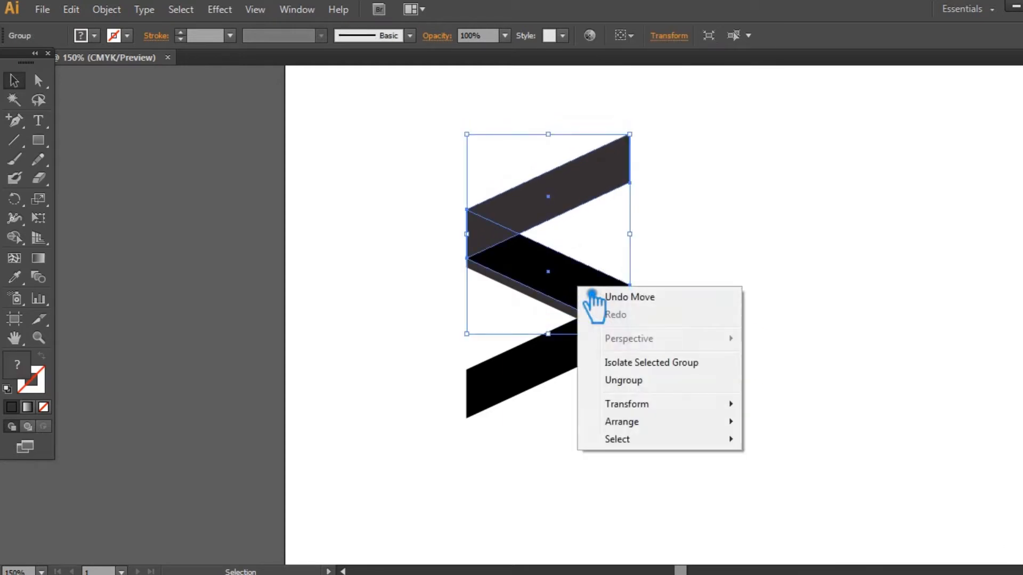
{"action": "left_click", "coordinate": [641, 379]}
{"action": "left_click", "coordinate": [606, 305]}
{"action": "key", "text": "Down"}
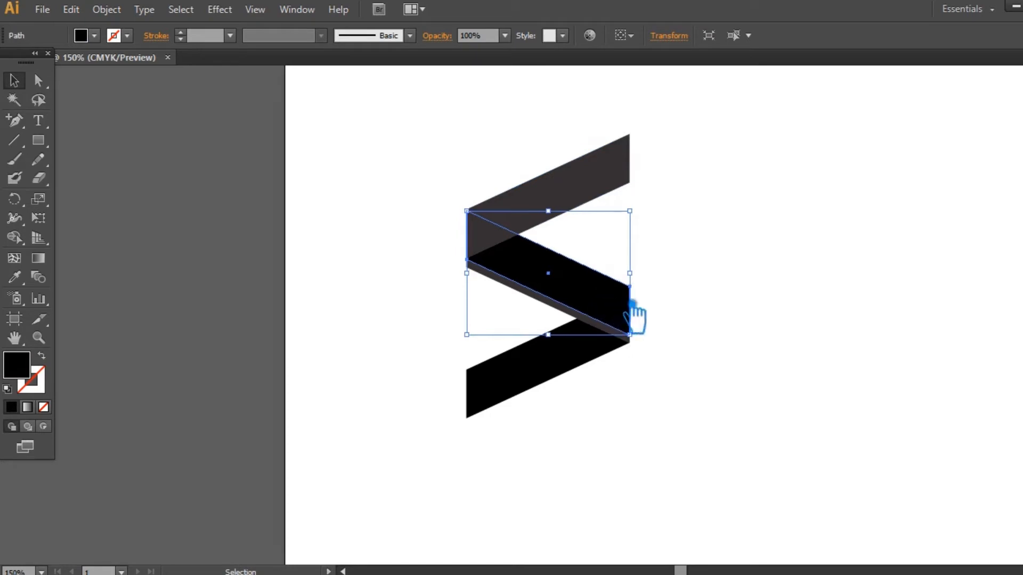
Step: Recolor the top gray bar black by sampling the black bar below it with the Eyedropper
{"action": "left_click", "coordinate": [605, 200]}
{"action": "left_click", "coordinate": [15, 277]}
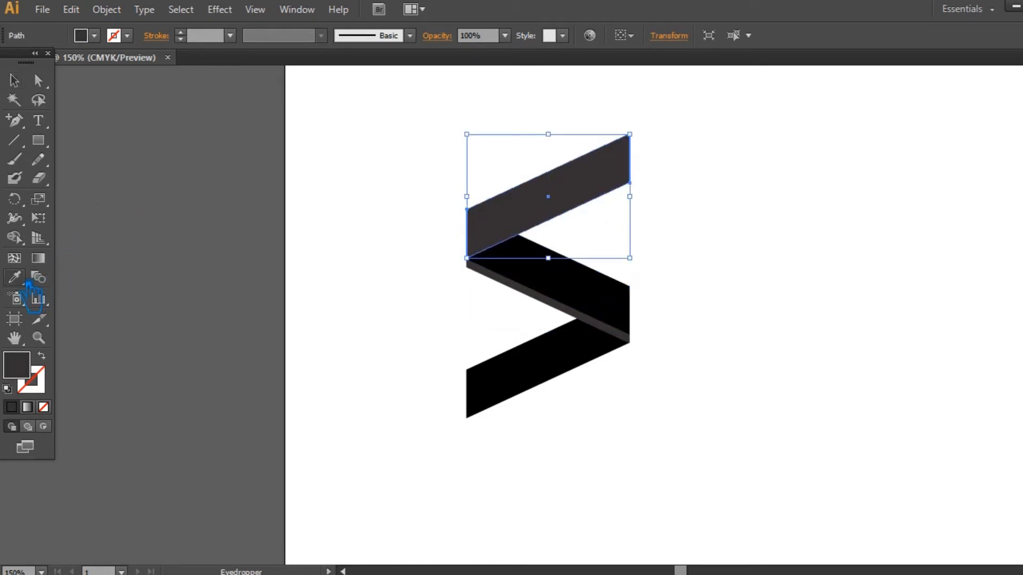
{"action": "left_click", "coordinate": [602, 290]}
Step: Delete the middle black bar that covers the dark gray bar
{"action": "left_click", "coordinate": [14, 80]}
{"action": "left_click", "coordinate": [632, 287]}
{"action": "left_click", "coordinate": [625, 291]}
{"action": "key", "text": "Delete"}
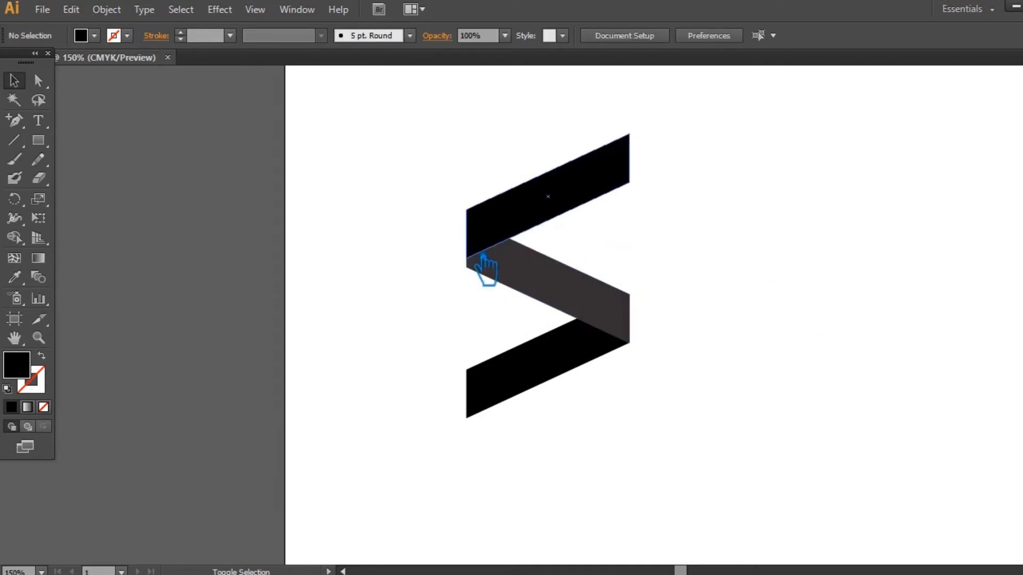
Step: Move the top black bar down so its lower-left corner meets the gray bar's left corner
{"action": "left_click_drag", "start_coordinate": [484, 260], "coordinate": [484, 265]}
{"action": "left_click", "coordinate": [705, 279]}
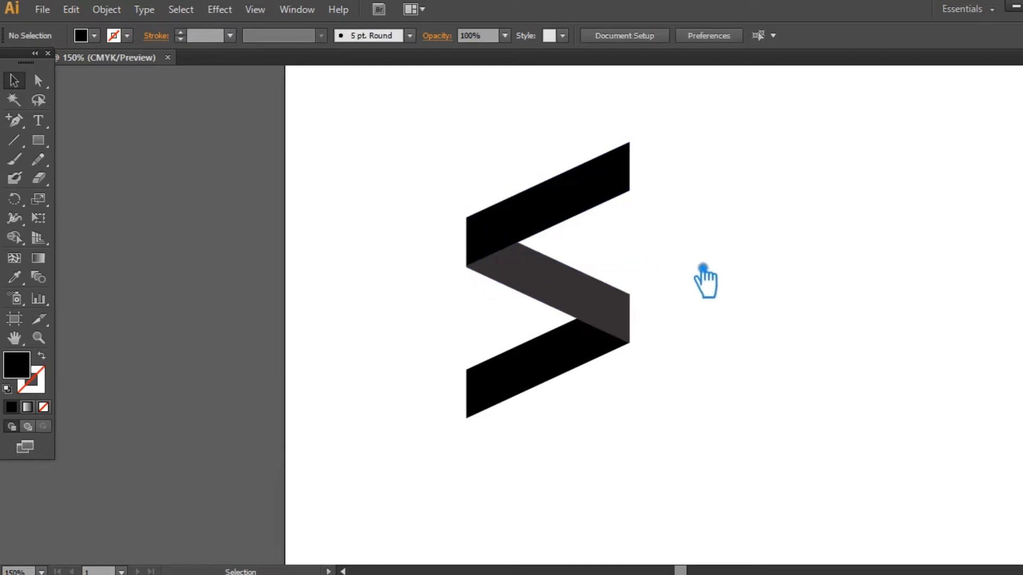
{"action": "left_click", "coordinate": [40, 337]}
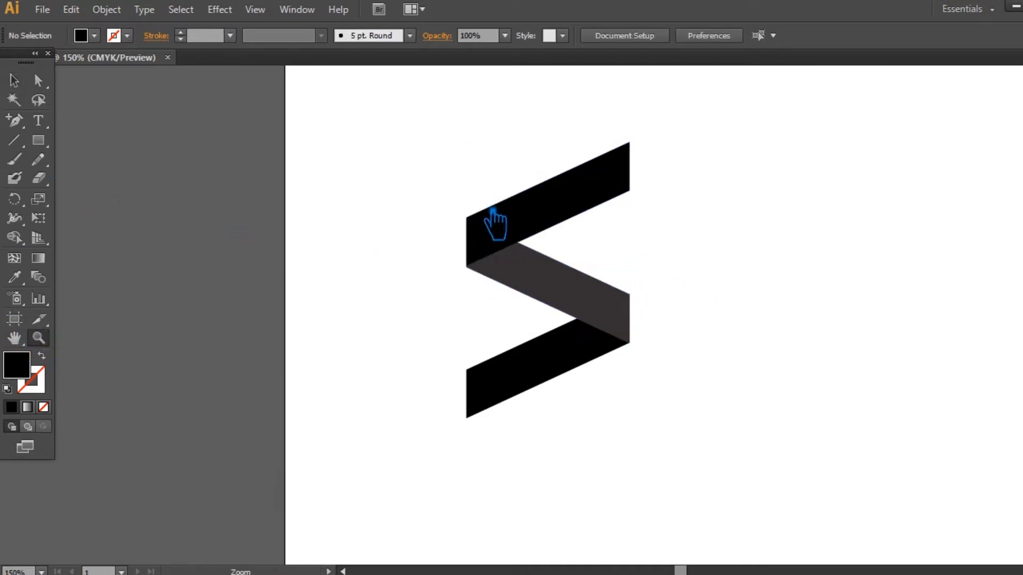
{"action": "left_click_drag", "start_coordinate": [439, 202], "coordinate": [526, 304]}
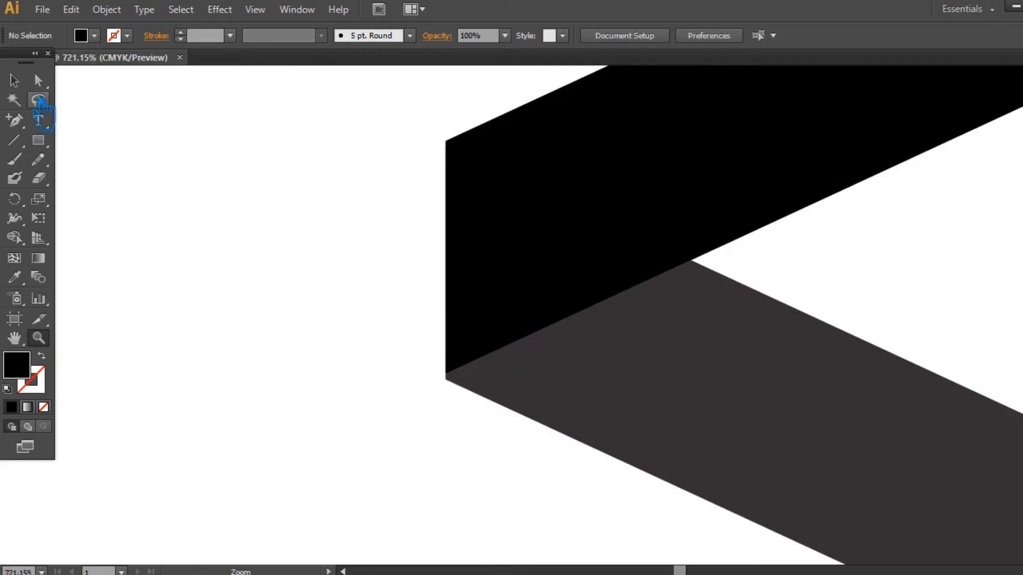
{"action": "left_click", "coordinate": [14, 80]}
{"action": "left_click_drag", "start_coordinate": [494, 316], "coordinate": [495, 319]}
{"action": "left_click", "coordinate": [420, 322]}
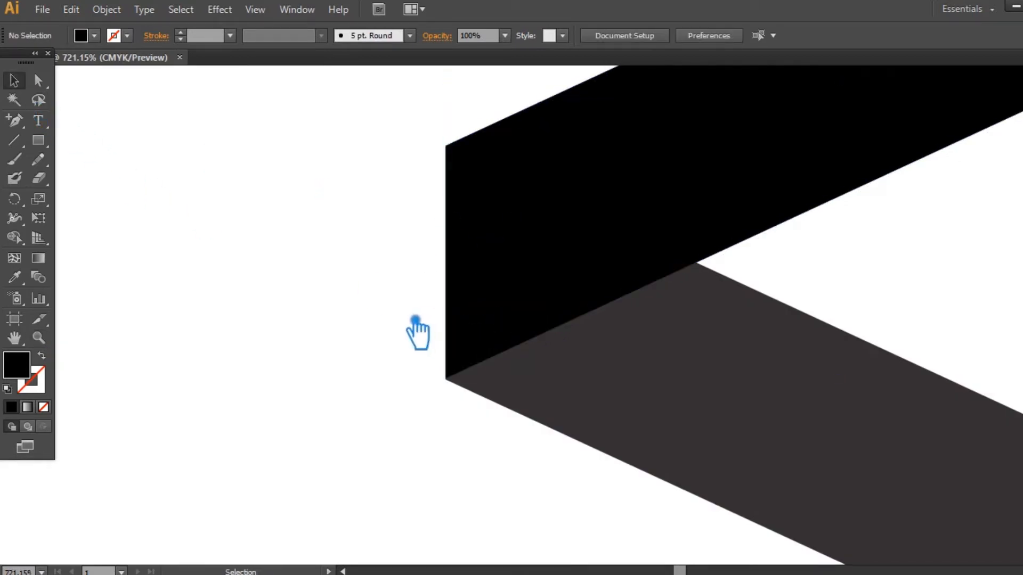
Step: Refine the top black bar's position at high magnification until its corner coincides exactly with the gray bar's corner
{"action": "key", "text": "ctrl+equal"}
{"action": "key", "text": "ctrl+equal"}
{"action": "key", "text": "ctrl+equal"}
{"action": "key", "text": "ctrl+equal"}
{"action": "key", "text": "ctrl+equal"}
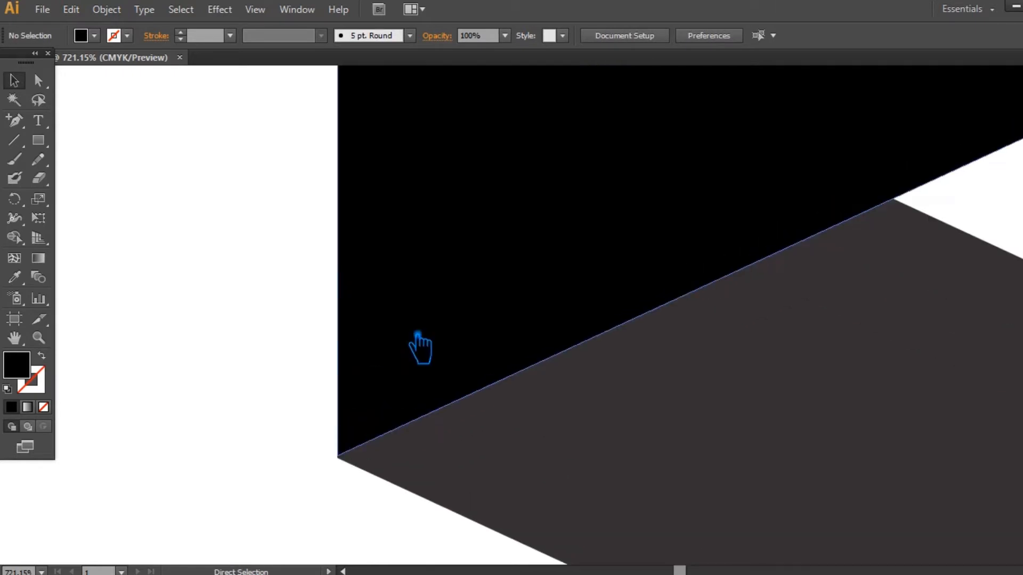
{"action": "left_click_drag", "start_coordinate": [356, 410], "coordinate": [673, 160]}
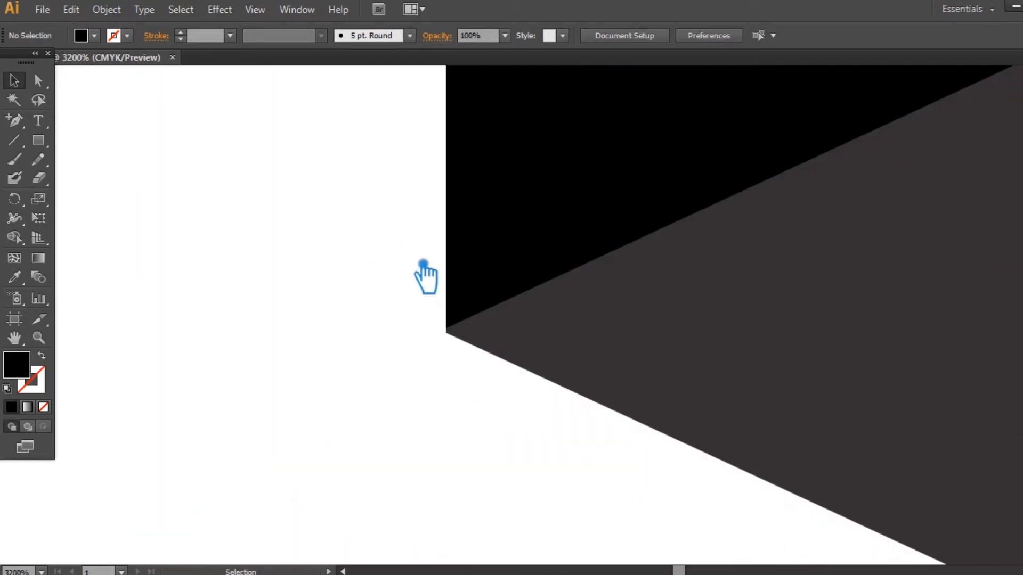
{"action": "left_click_drag", "start_coordinate": [478, 309], "coordinate": [475, 312]}
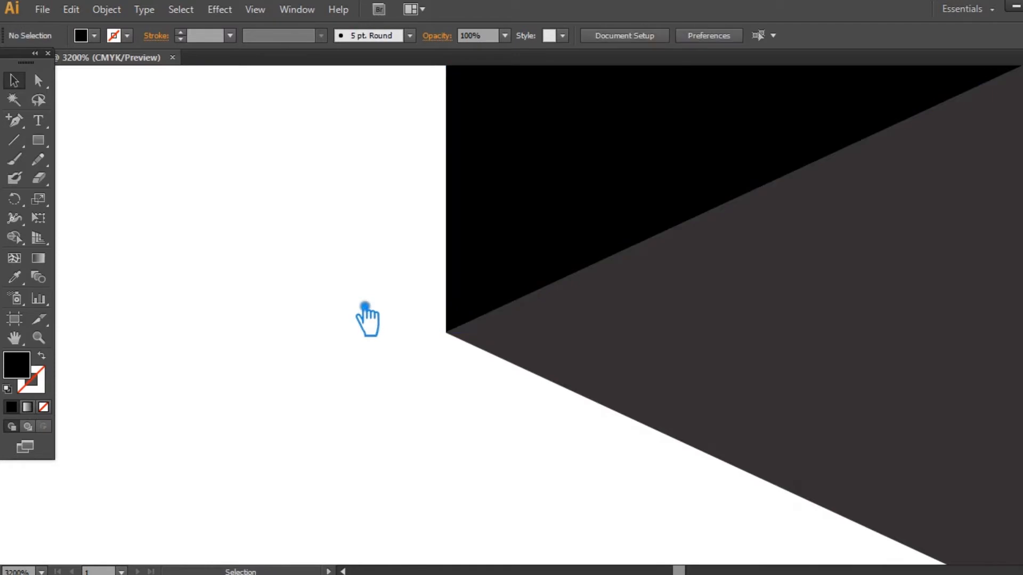
{"action": "key", "text": "ctrl+minus"}
{"action": "key", "text": "ctrl+minus"}
{"action": "key", "text": "ctrl+minus"}
{"action": "key", "text": "ctrl+minus"}
{"action": "key", "text": "ctrl+minus"}
{"action": "key", "text": "ctrl+minus"}
{"action": "key", "text": "ctrl+minus"}
{"action": "key", "text": "ctrl+minus"}
{"action": "key", "text": "ctrl+minus"}
{"action": "key", "text": "ctrl+minus"}
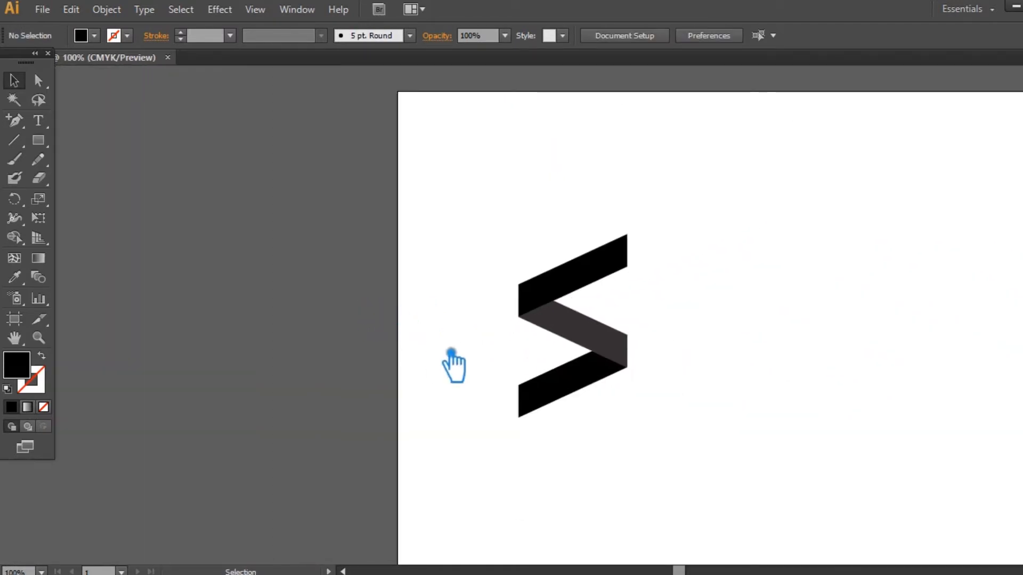
{"action": "left_click", "coordinate": [579, 292]}
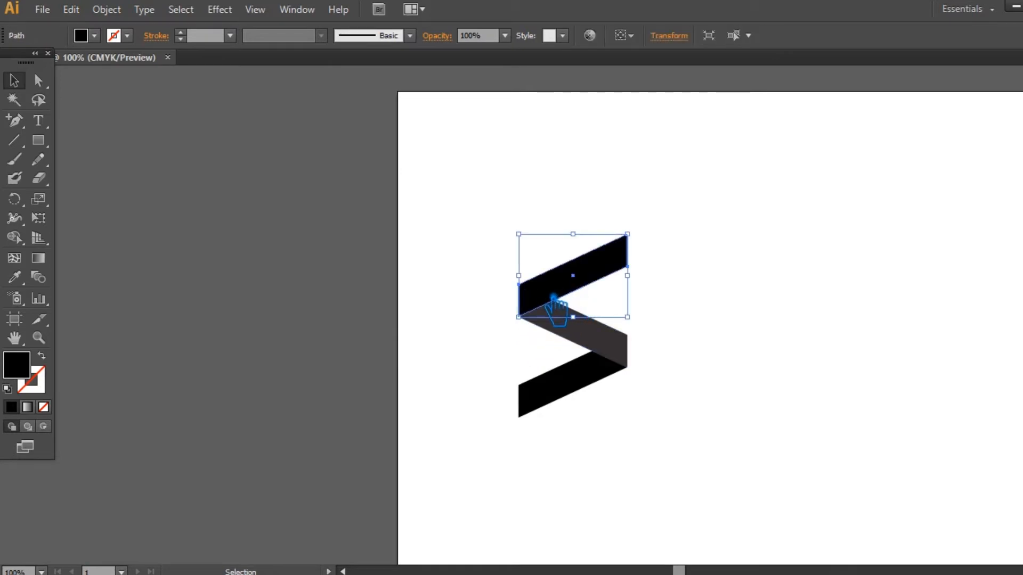
{"action": "key", "text": "a"}
{"action": "left_click", "coordinate": [518, 284]}
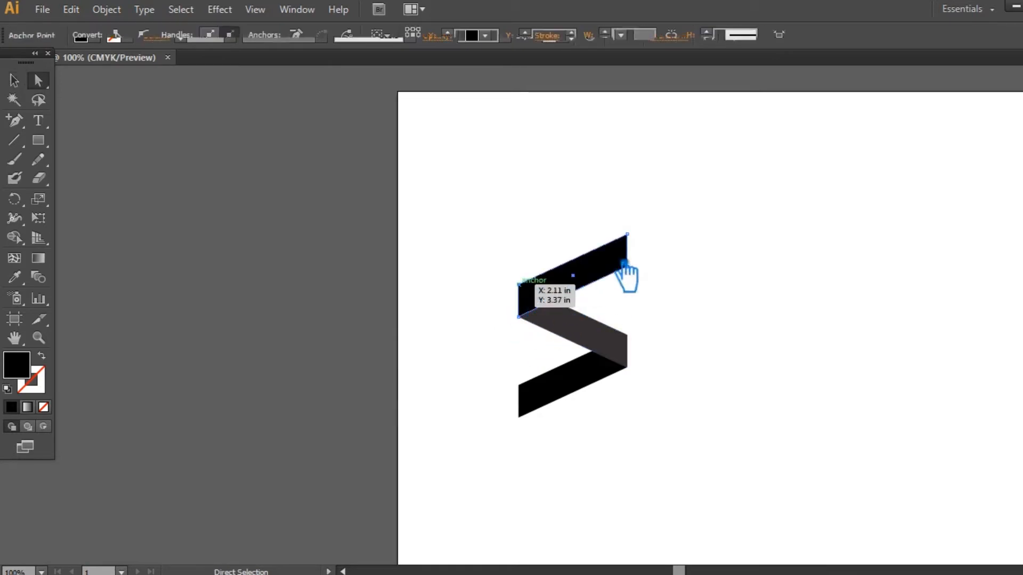
{"action": "left_click", "coordinate": [627, 234], "text": "shift"}
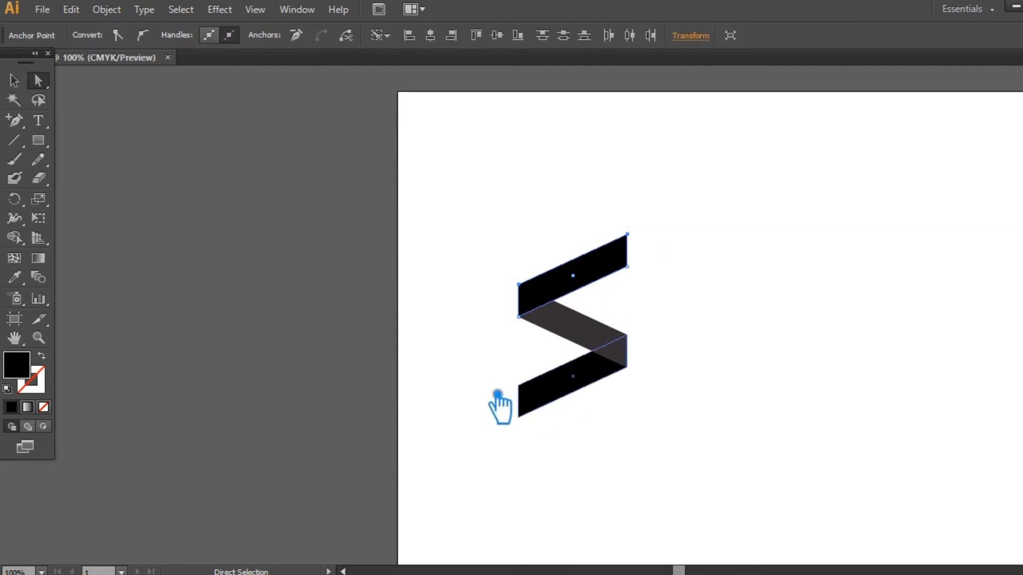
{"action": "left_click", "coordinate": [572, 404]}
{"action": "left_click", "coordinate": [570, 393]}
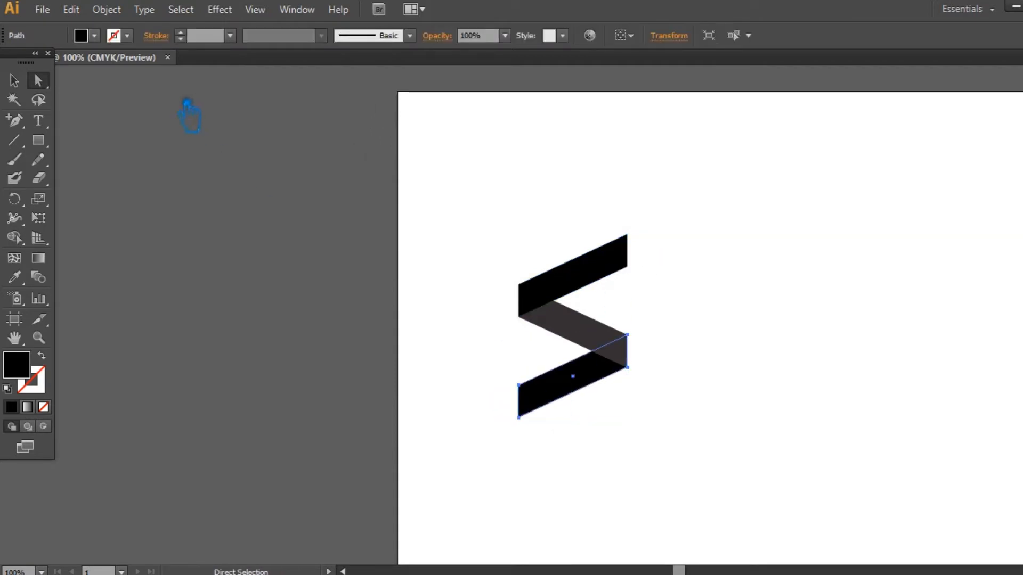
Step: Ungroup the dark gray bar from the bottom black bar and bring the bottom black bar to the front
{"action": "left_click", "coordinate": [14, 80]}
{"action": "left_click", "coordinate": [826, 328]}
{"action": "left_click", "coordinate": [597, 386]}
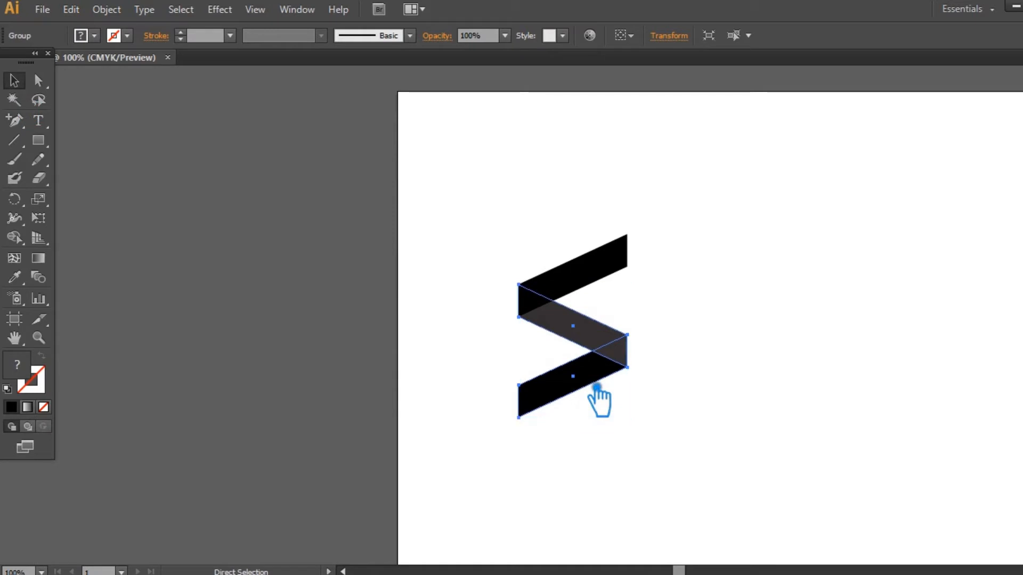
{"action": "right_click", "coordinate": [588, 326]}
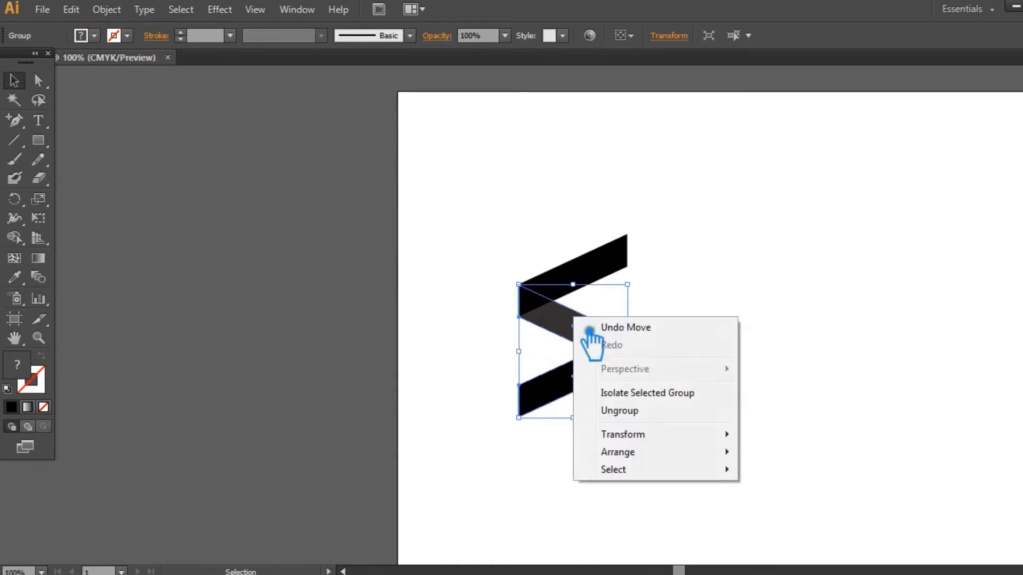
{"action": "left_click", "coordinate": [639, 412]}
{"action": "left_click", "coordinate": [595, 378]}
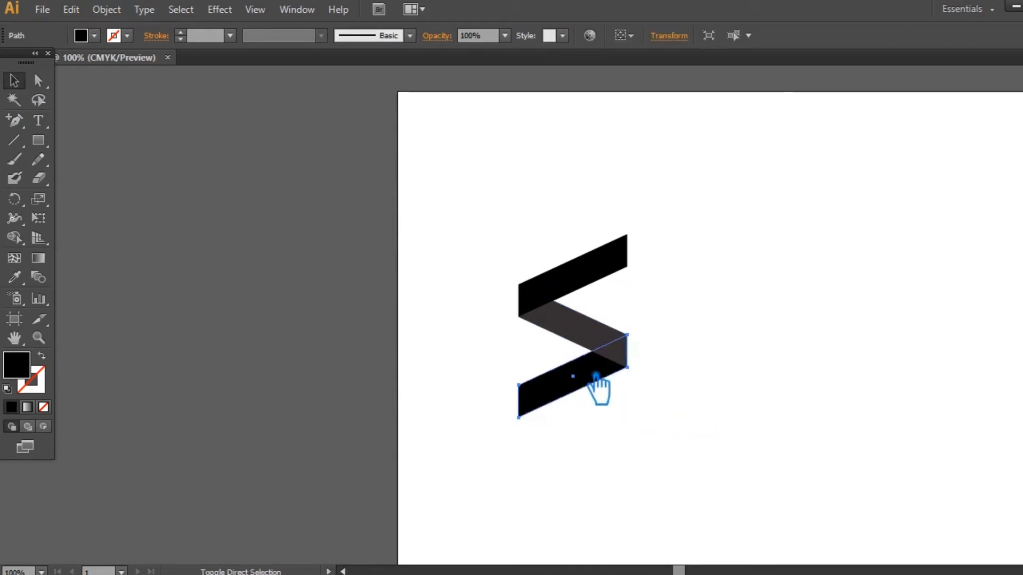
{"action": "key", "text": "ctrl+shift+bracketright"}
Step: Thicken both black bars equally by nudging their upper anchor points up together
{"action": "key", "text": "a"}
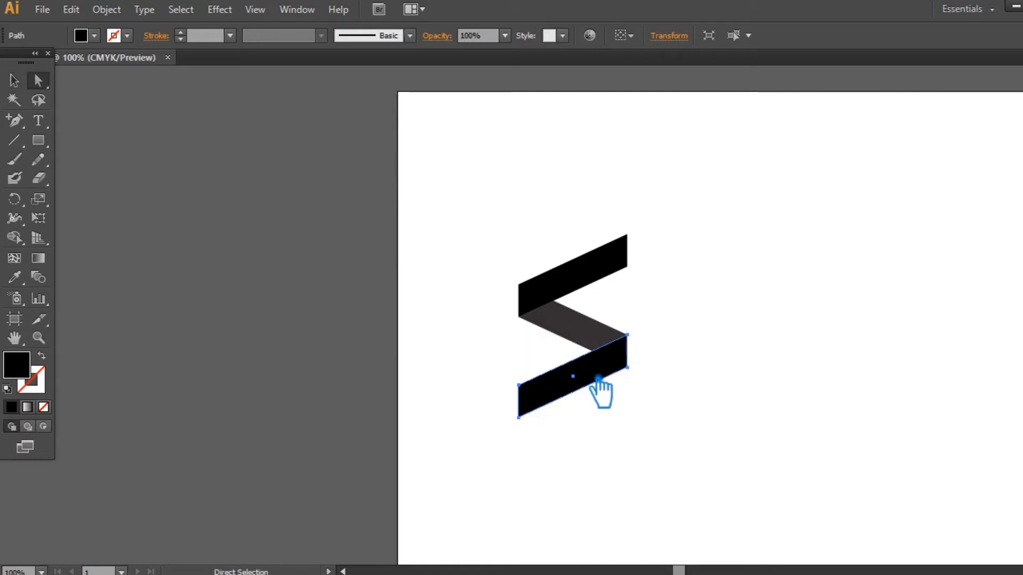
{"action": "left_click", "coordinate": [537, 394]}
{"action": "left_click", "coordinate": [538, 294], "text": "shift"}
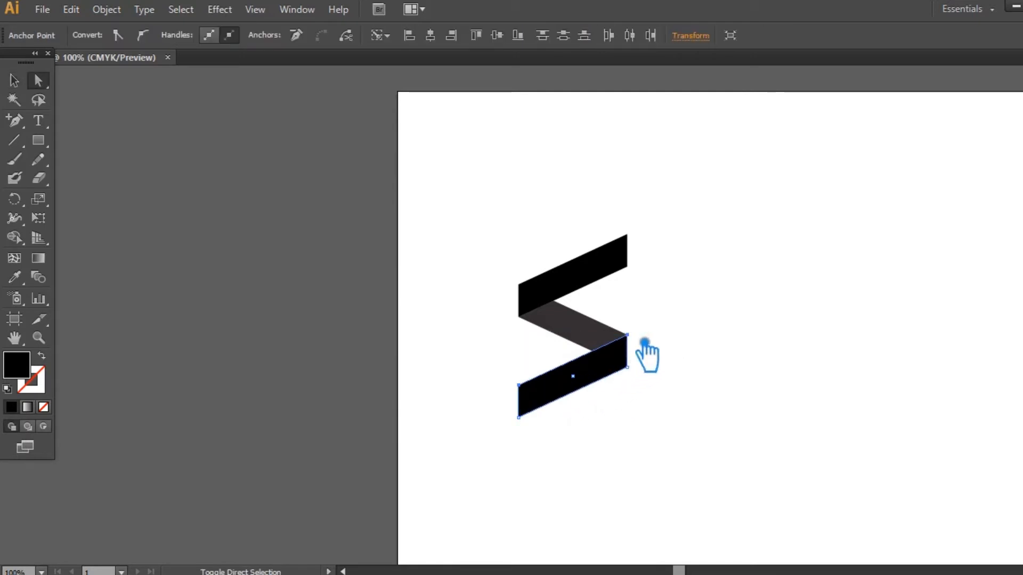
{"action": "left_click", "coordinate": [519, 284], "text": "shift"}
{"action": "left_click", "coordinate": [627, 234], "text": "shift"}
{"action": "key", "text": "Up"}
{"action": "key", "text": "Up"}
{"action": "key", "text": "Up"}
{"action": "key", "text": "Up"}
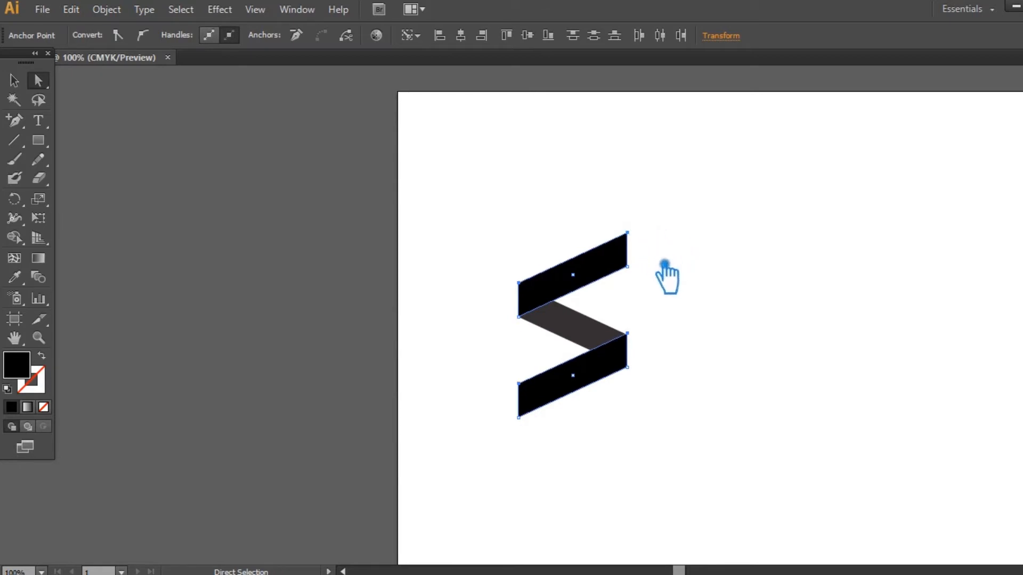
{"action": "key", "text": "Up"}
{"action": "key", "text": "Up"}
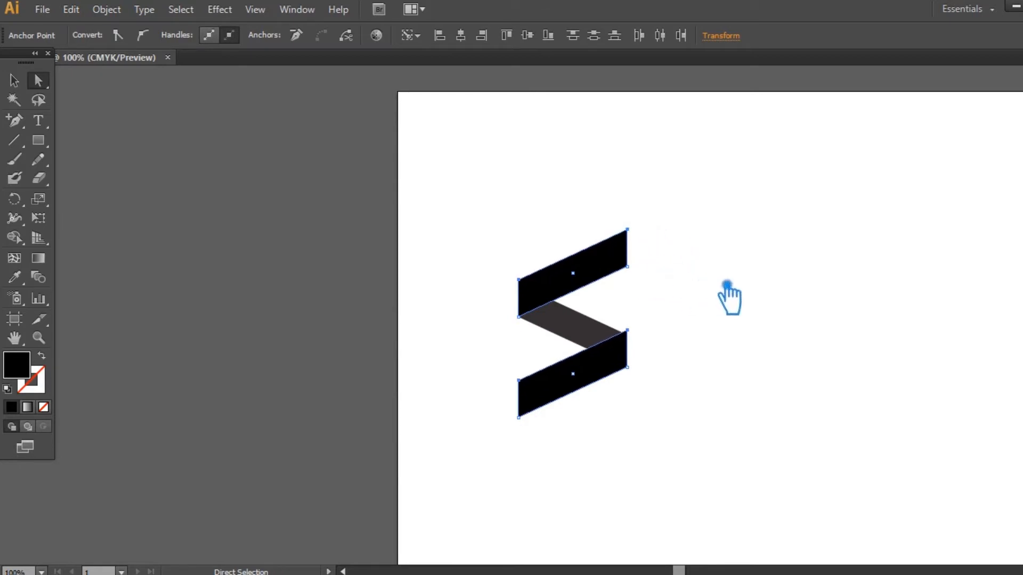
{"action": "key", "text": "Up"}
{"action": "key", "text": "Up"}
{"action": "key", "text": "Up"}
{"action": "key", "text": "Up"}
Step: Raise the dark gray bar's two upper anchor points until they meet the upper corners of the black bars
{"action": "left_click", "coordinate": [581, 327]}
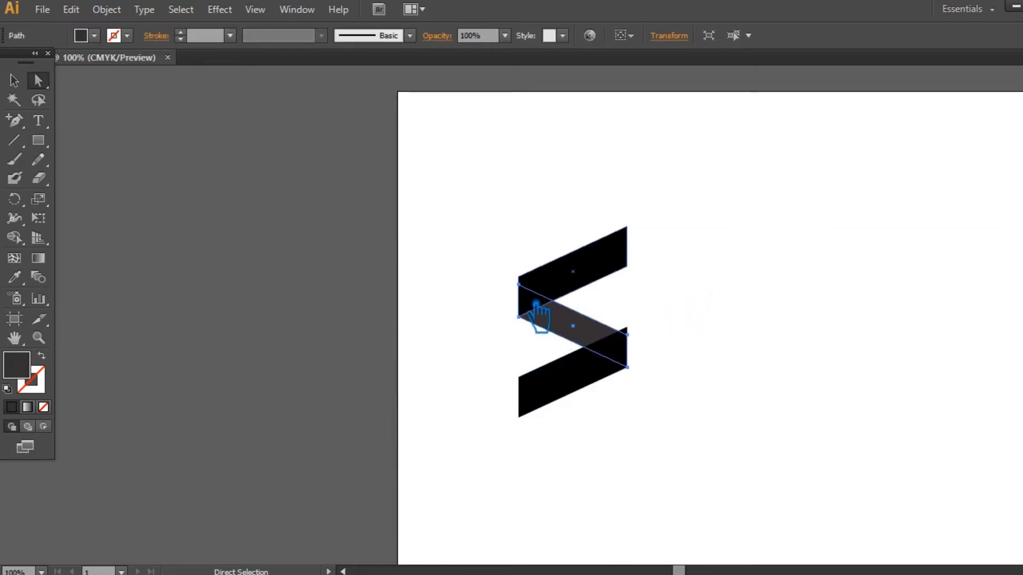
{"action": "left_click", "coordinate": [534, 292]}
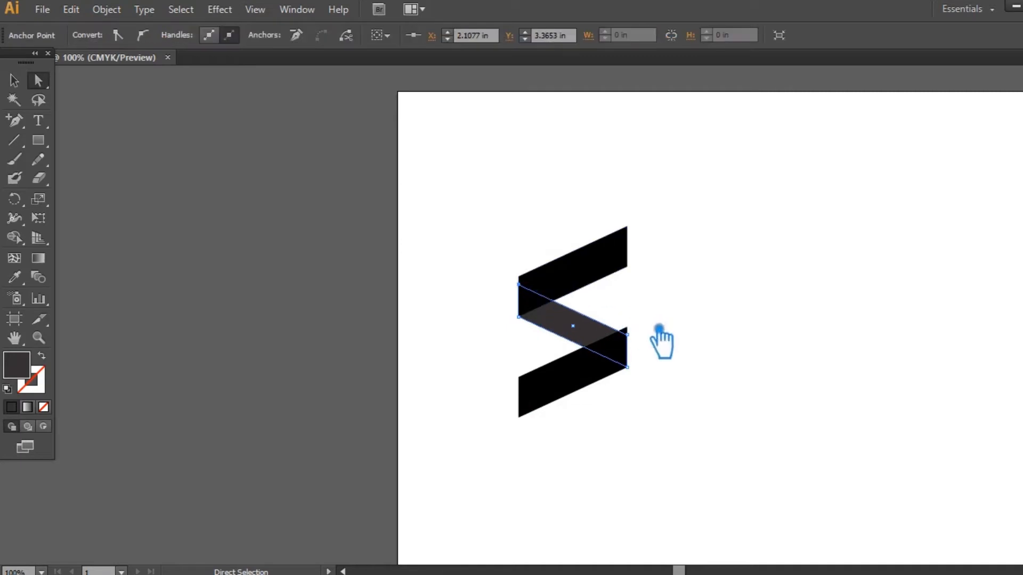
{"action": "left_click", "coordinate": [644, 343], "text": "shift"}
{"action": "key", "text": "Up"}
{"action": "key", "text": "Up"}
{"action": "key", "text": "Up"}
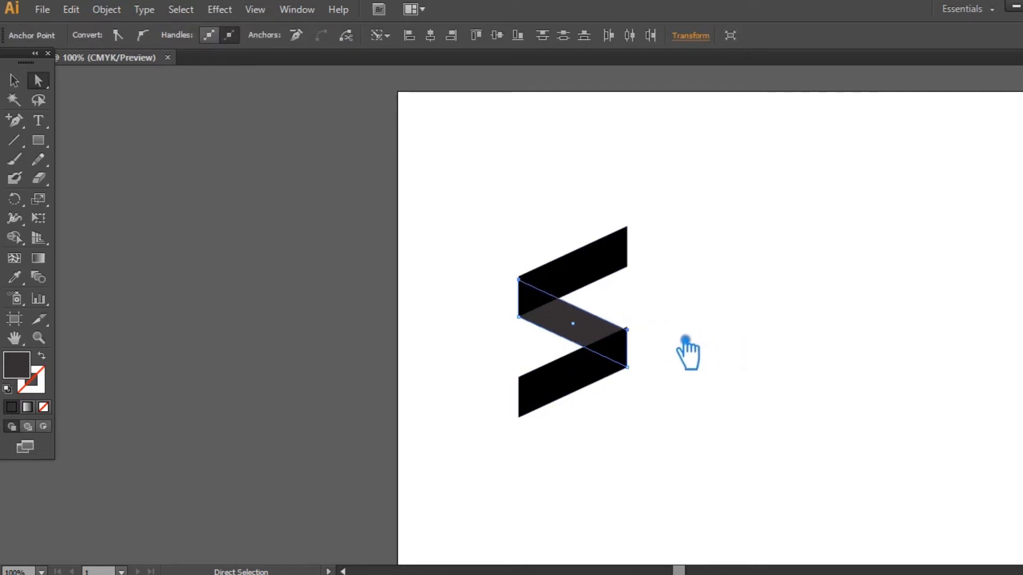
{"action": "key", "text": "Up"}
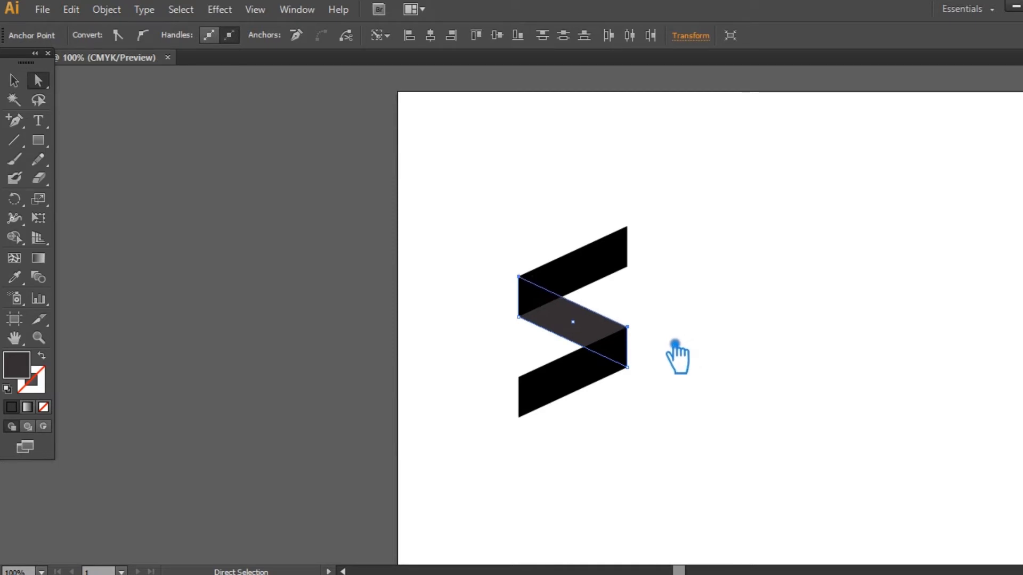
{"action": "left_click", "coordinate": [682, 344]}
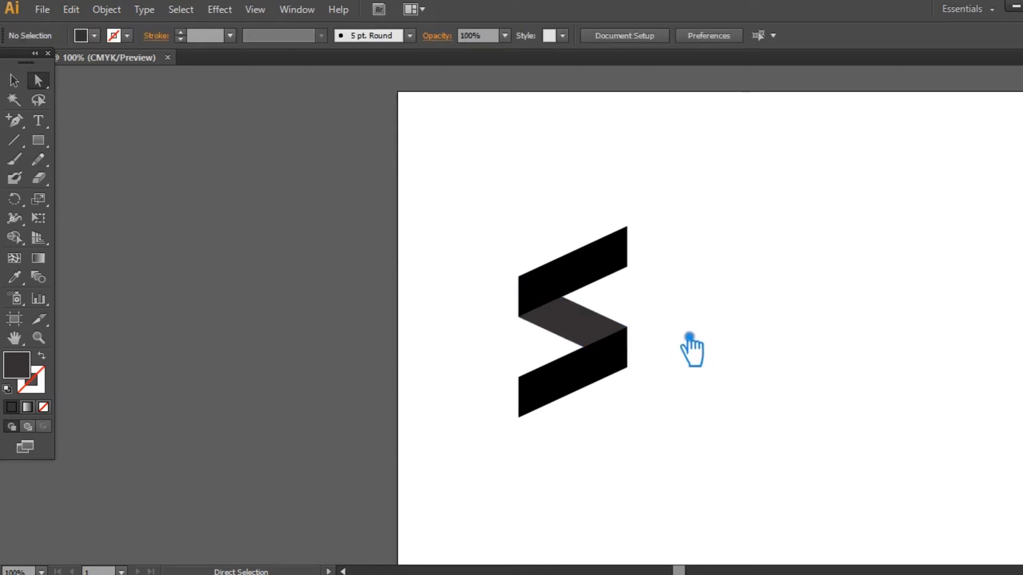
Step: Examine at high magnification how the gray bar's corners meet the two black bars
{"action": "key", "text": "ctrl+equal"}
{"action": "key", "text": "ctrl+equal"}
{"action": "key", "text": "ctrl+equal"}
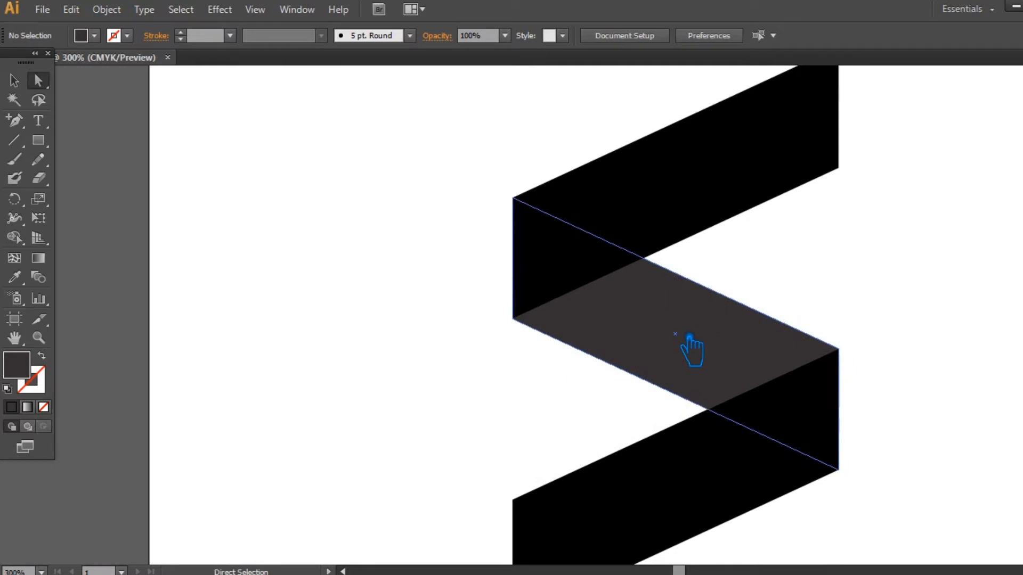
{"action": "key", "text": "space"}
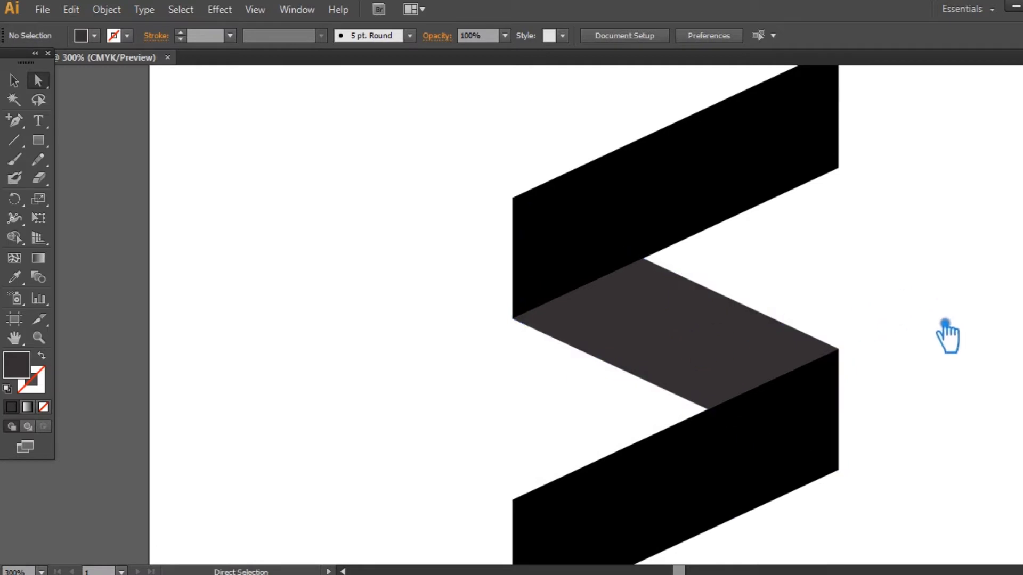
{"action": "key", "text": "ctrl+equal"}
{"action": "key", "text": "ctrl+equal"}
{"action": "key", "text": "ctrl+equal"}
{"action": "key", "text": "ctrl+equal"}
{"action": "key", "text": "ctrl+minus"}
{"action": "key", "text": "ctrl+minus"}
{"action": "key", "text": "ctrl+minus"}
{"action": "key", "text": "ctrl+minus"}
{"action": "key", "text": "ctrl+minus"}
{"action": "key", "text": "ctrl+minus"}
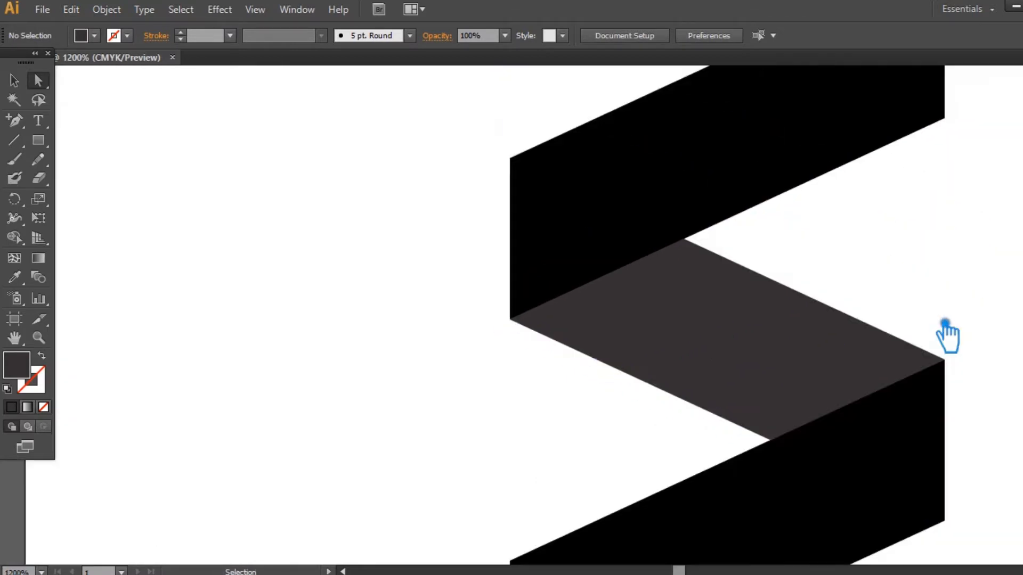
{"action": "key", "text": "ctrl+minus"}
{"action": "key", "text": "ctrl+minus"}
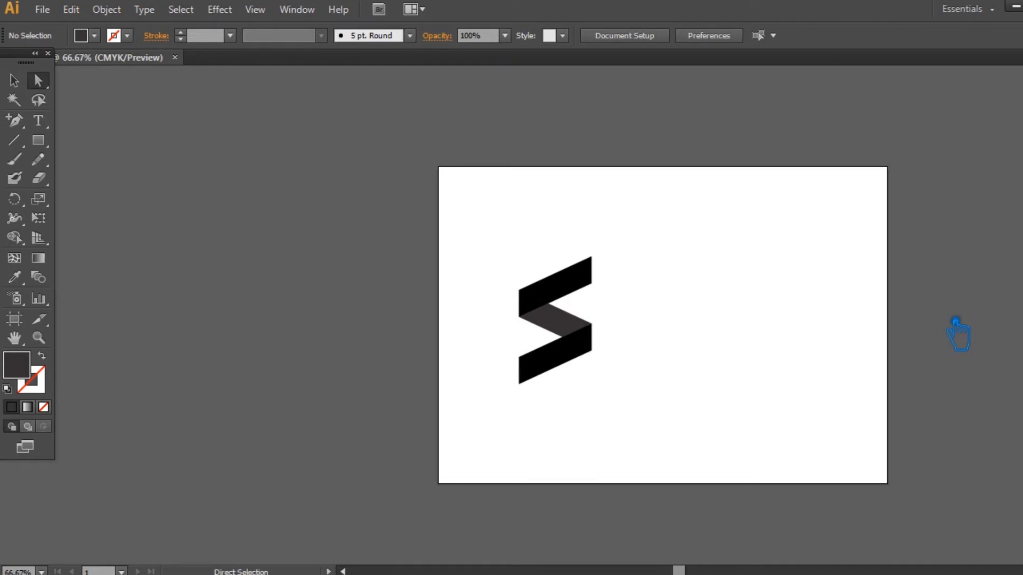
Step: Group all three bars of the logo into one object
{"action": "left_click_drag", "start_coordinate": [678, 417], "coordinate": [471, 246]}
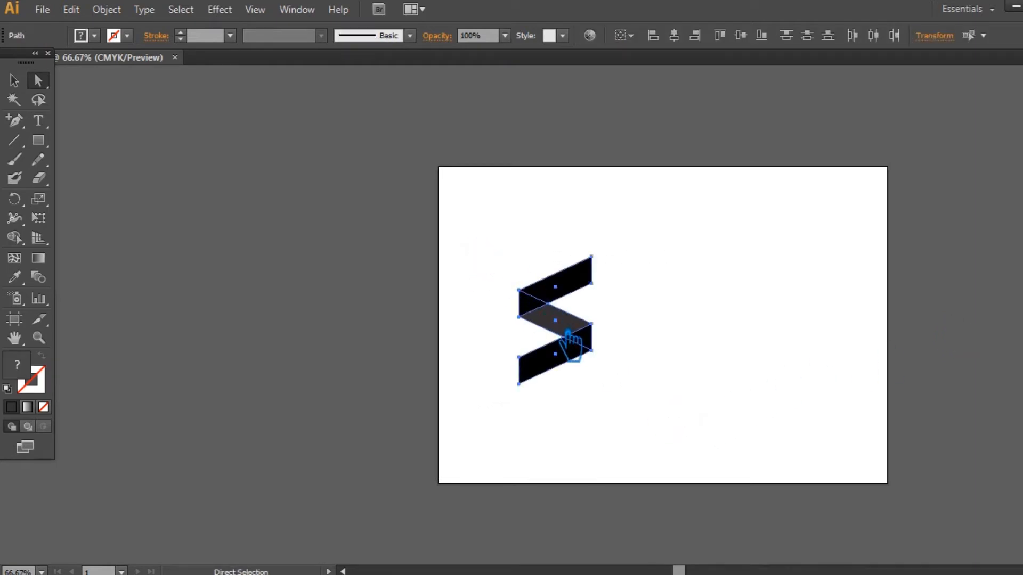
{"action": "right_click", "coordinate": [567, 336]}
{"action": "left_click", "coordinate": [599, 397]}
{"action": "left_click", "coordinate": [612, 426]}
{"action": "right_click", "coordinate": [579, 334]}
{"action": "left_click", "coordinate": [511, 433]}
{"action": "left_click_drag", "start_coordinate": [612, 406], "coordinate": [505, 237]}
{"action": "key", "text": "ctrl"}
{"action": "left_click", "coordinate": [14, 80]}
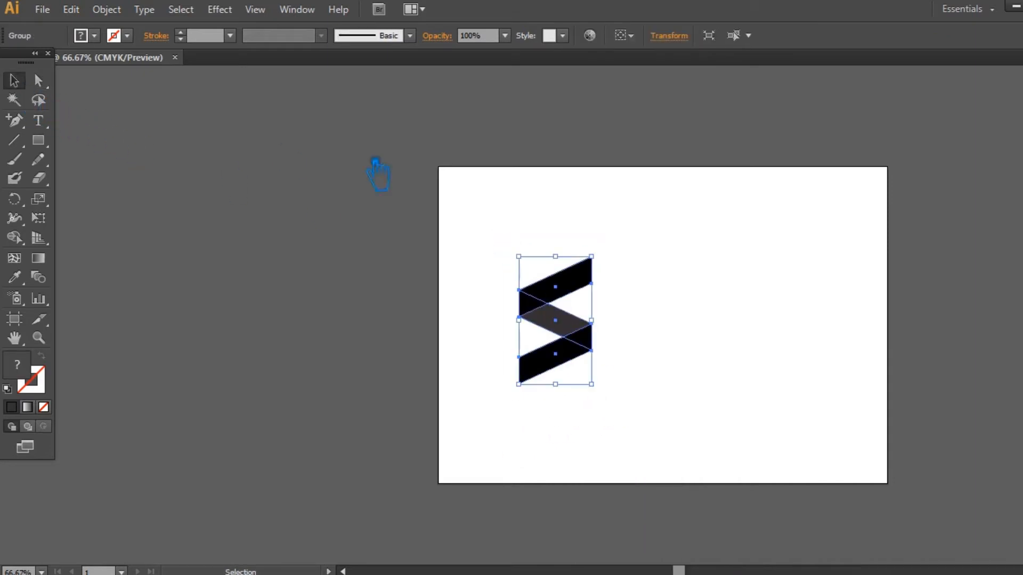
Step: Reflect the grouped logo so that its bars slant the opposite way
{"action": "left_click", "coordinate": [700, 319]}
{"action": "left_click", "coordinate": [594, 335]}
{"action": "left_click", "coordinate": [669, 347]}
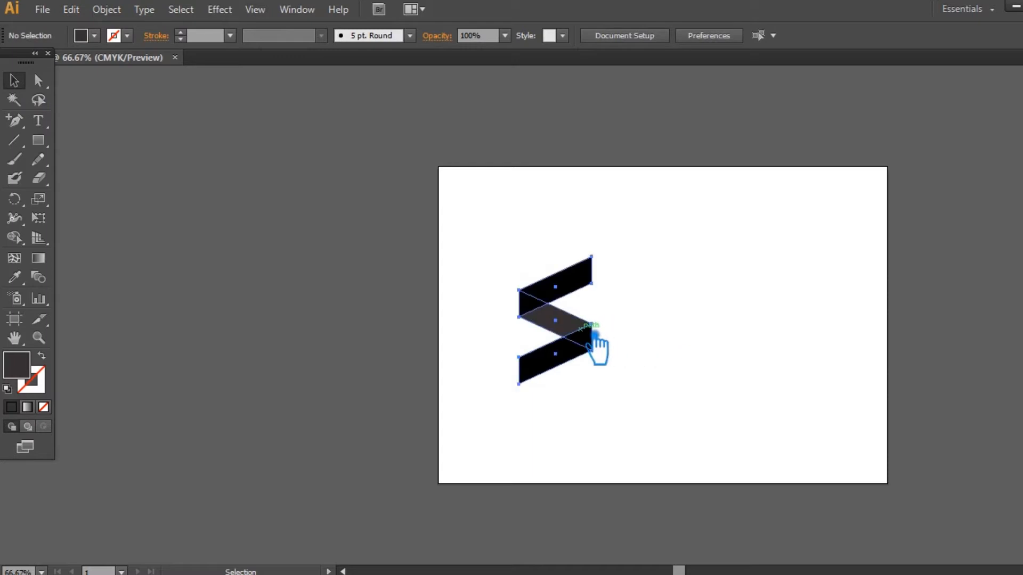
{"action": "right_click", "coordinate": [595, 338]}
{"action": "mouse_move", "coordinate": [662, 456]}
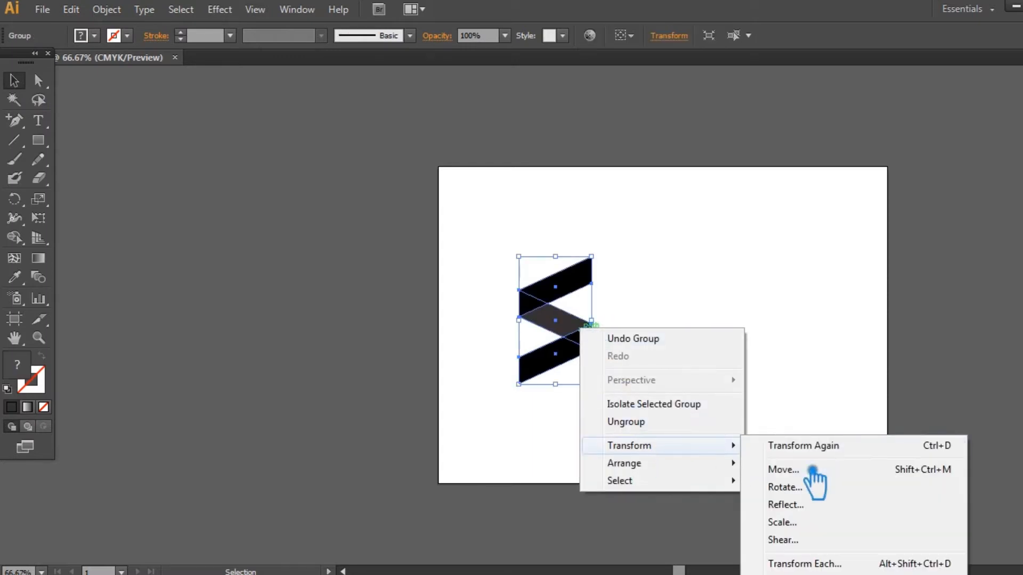
{"action": "left_click", "coordinate": [818, 506]}
{"action": "left_click", "coordinate": [781, 346]}
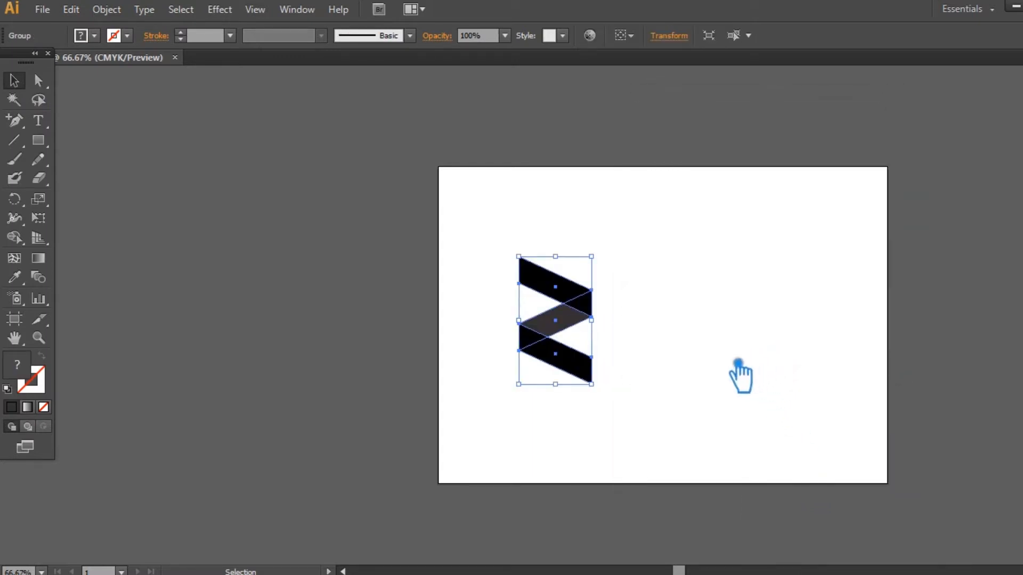
{"action": "left_click", "coordinate": [720, 367]}
Step: Ungroup the mirrored logo into its separate bars
{"action": "key", "text": "ctrl+equal"}
{"action": "key", "text": "ctrl+equal"}
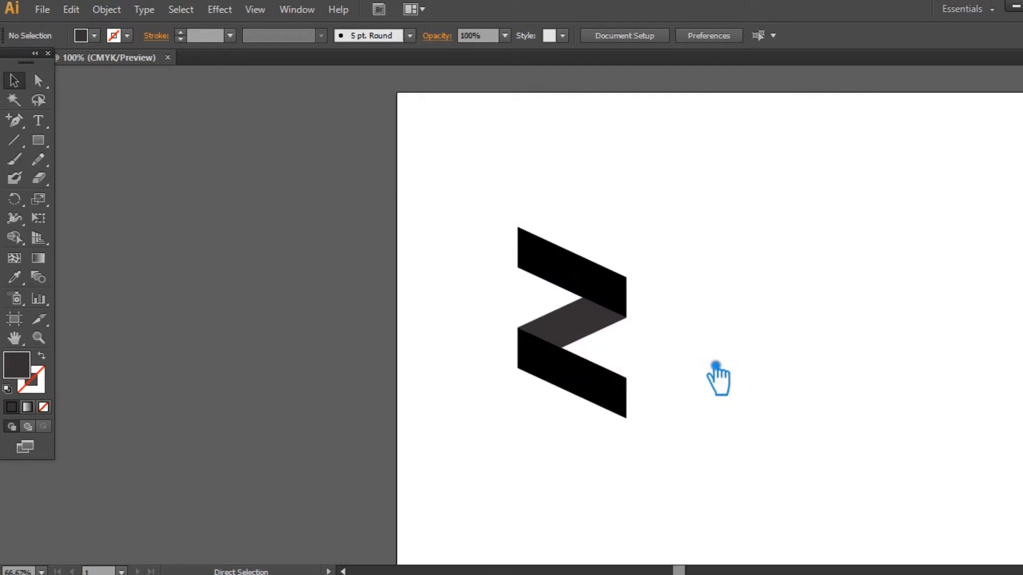
{"action": "left_click_drag", "start_coordinate": [756, 420], "coordinate": [718, 418]}
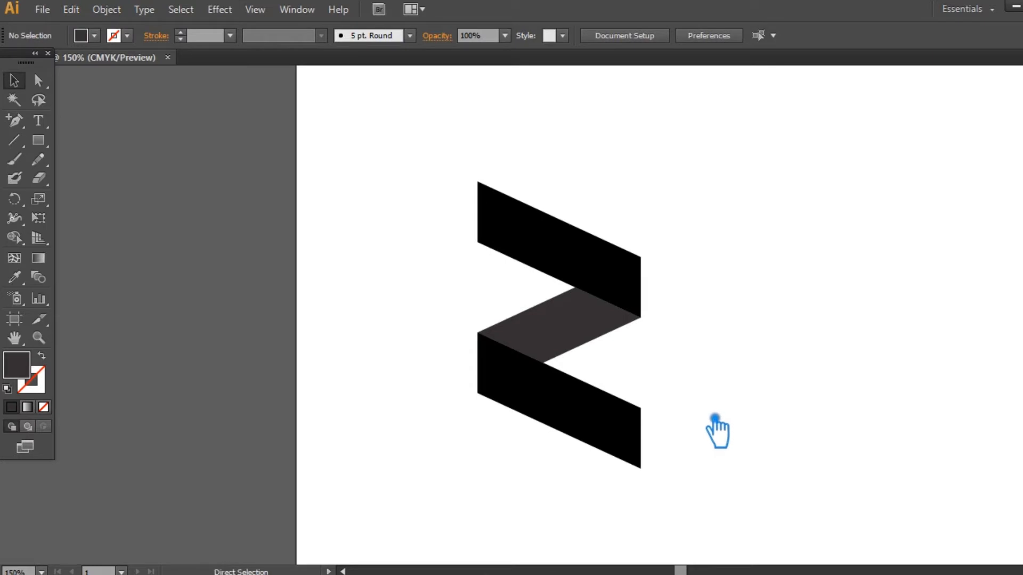
{"action": "left_click", "coordinate": [549, 400]}
{"action": "right_click", "coordinate": [547, 394]}
{"action": "left_click", "coordinate": [485, 414]}
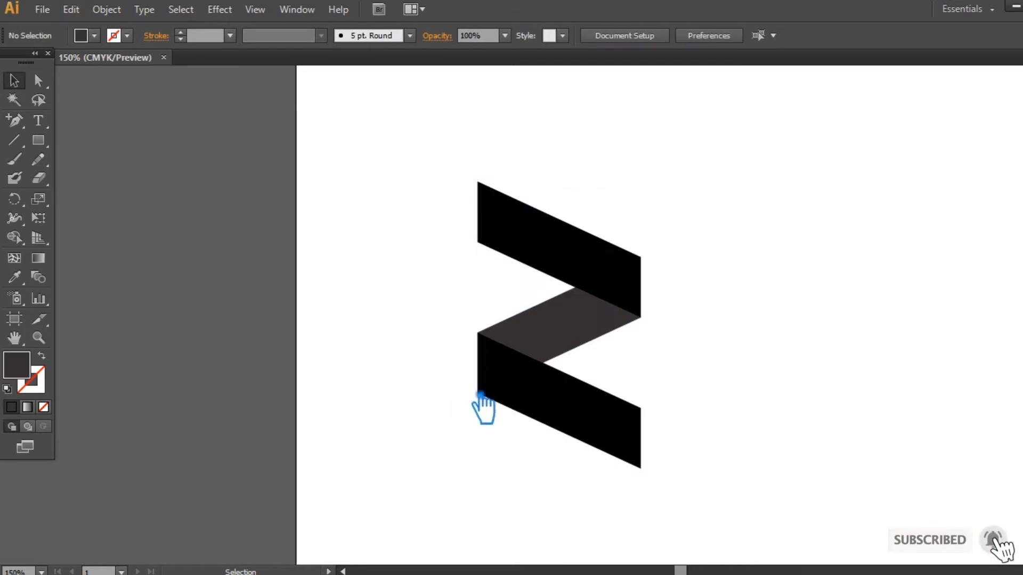
{"action": "right_click", "coordinate": [559, 404]}
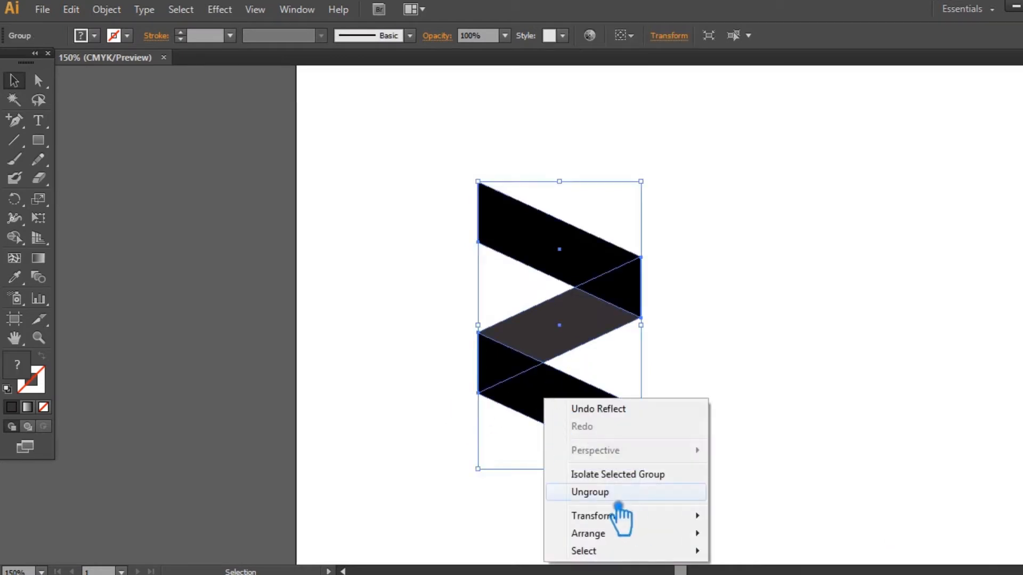
{"action": "left_click", "coordinate": [613, 491]}
{"action": "left_click", "coordinate": [425, 384]}
{"action": "left_click", "coordinate": [575, 403]}
{"action": "left_click", "coordinate": [578, 276], "text": "shift"}
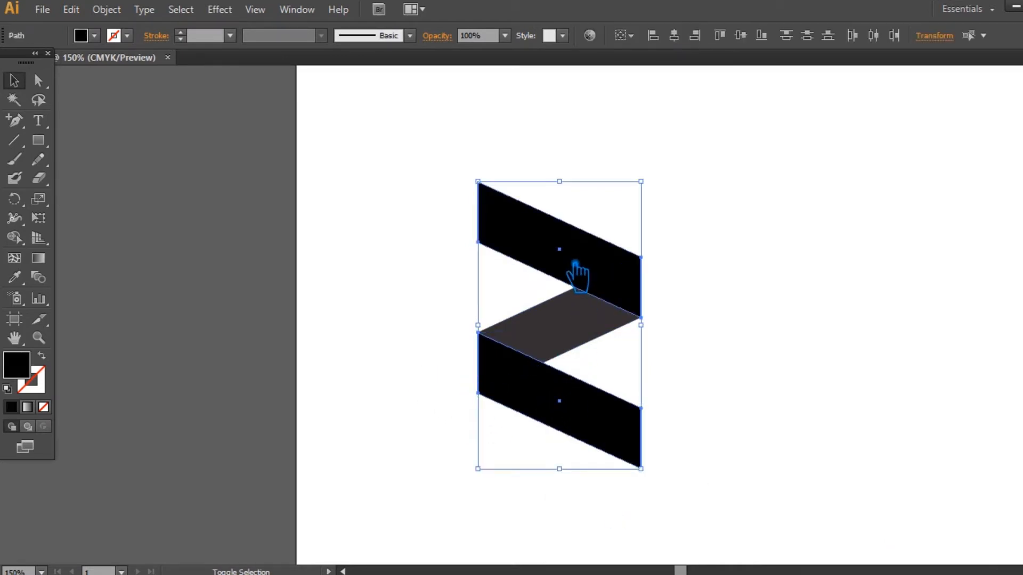
{"action": "left_click_drag", "start_coordinate": [758, 312], "coordinate": [487, 275]}
{"action": "left_click_drag", "start_coordinate": [480, 260], "coordinate": [490, 260]}
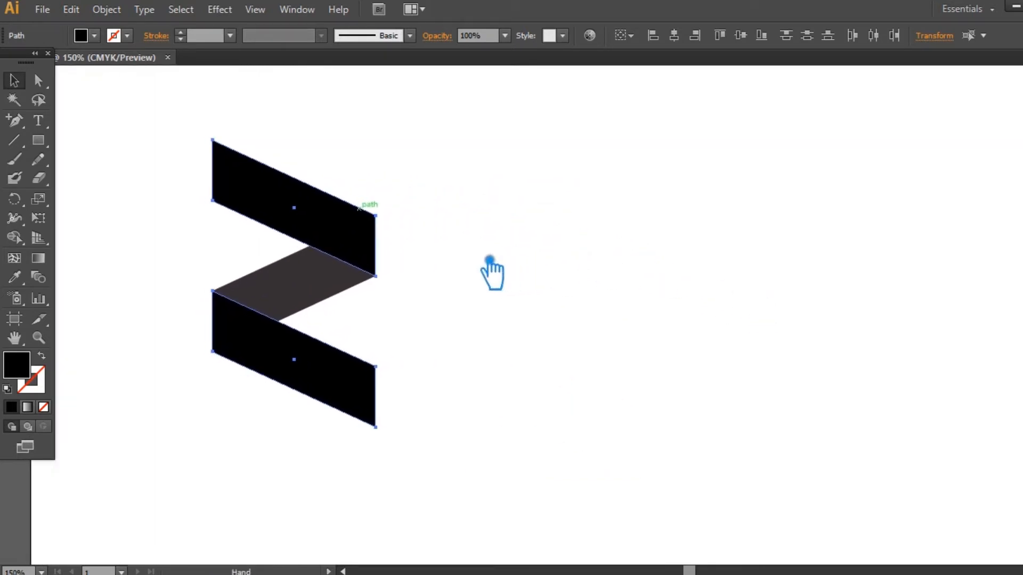
{"action": "left_click_drag", "start_coordinate": [451, 443], "coordinate": [146, 170]}
{"action": "left_click_drag", "start_coordinate": [303, 224], "coordinate": [455, 248]}
{"action": "left_click", "coordinate": [600, 279]}
Step: Group the top and bottom black bars together, leaving out the dark gray bar
{"action": "left_click", "coordinate": [39, 337]}
{"action": "left_click_drag", "start_coordinate": [207, 116], "coordinate": [874, 503]}
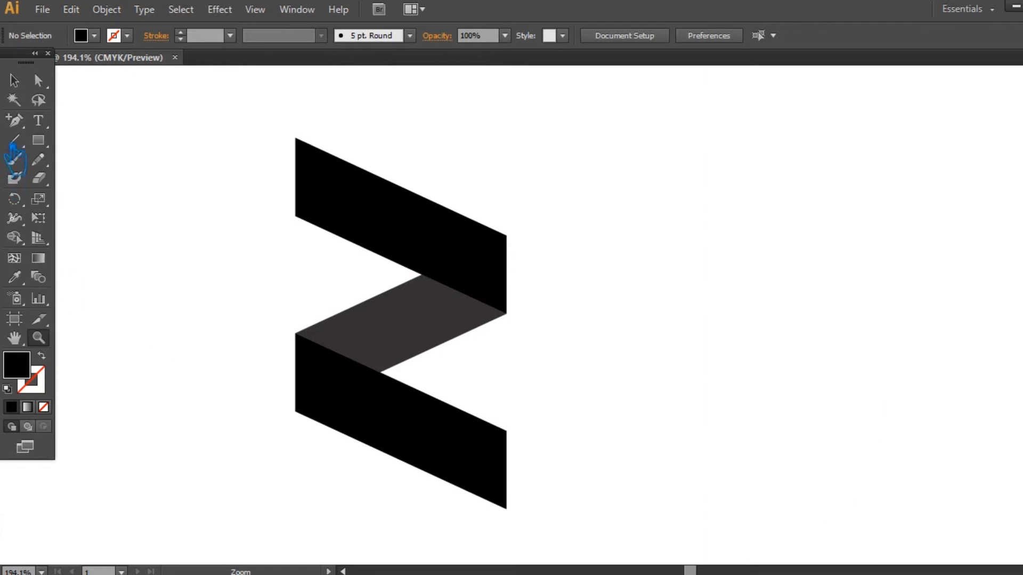
{"action": "left_click", "coordinate": [392, 343]}
{"action": "left_click", "coordinate": [399, 450]}
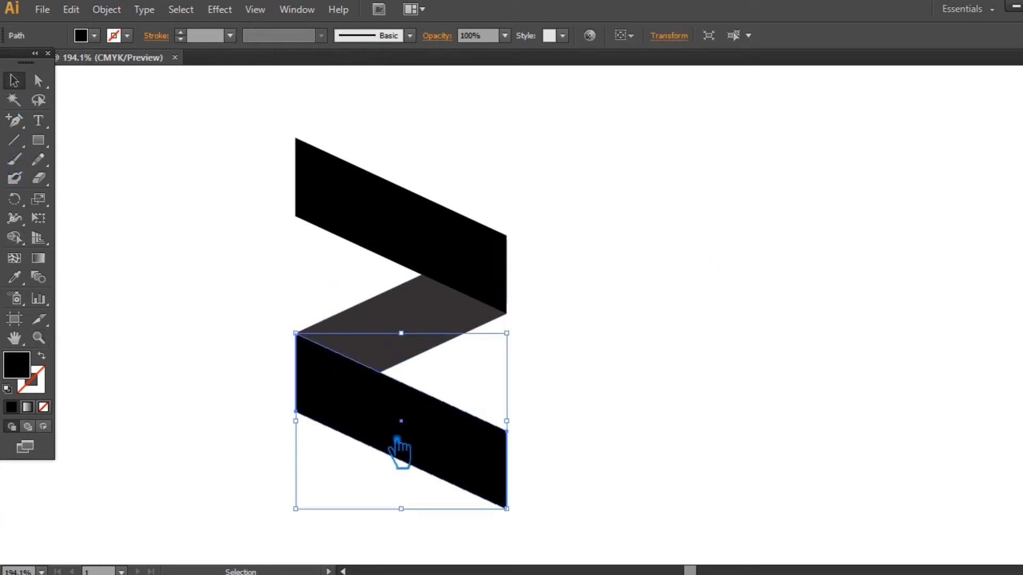
{"action": "left_click", "coordinate": [395, 229], "text": "shift"}
{"action": "key", "text": "ctrl+g"}
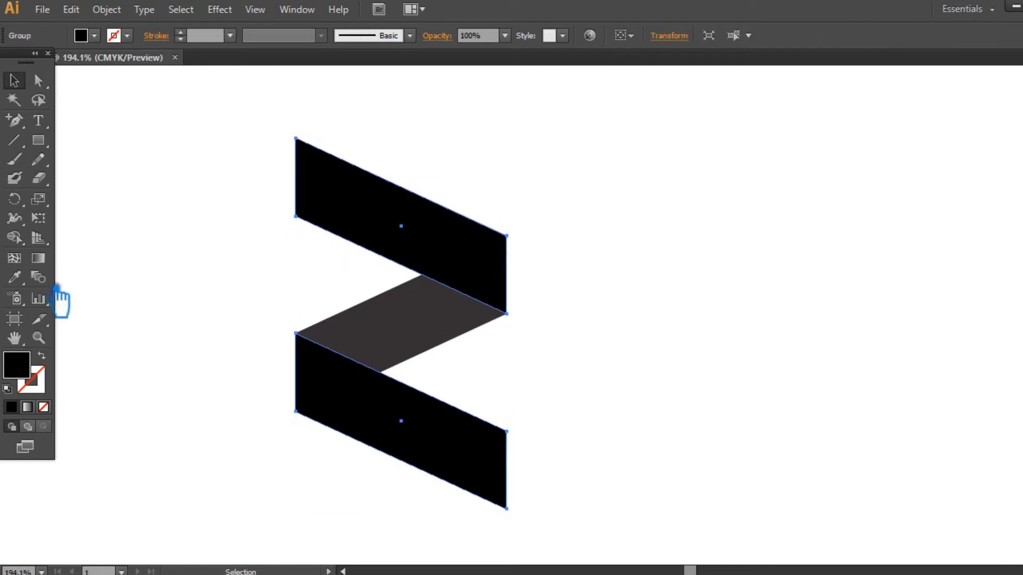
Step: Fill the grouped top and bottom black bars with a medium green
{"action": "double_click", "coordinate": [24, 371]}
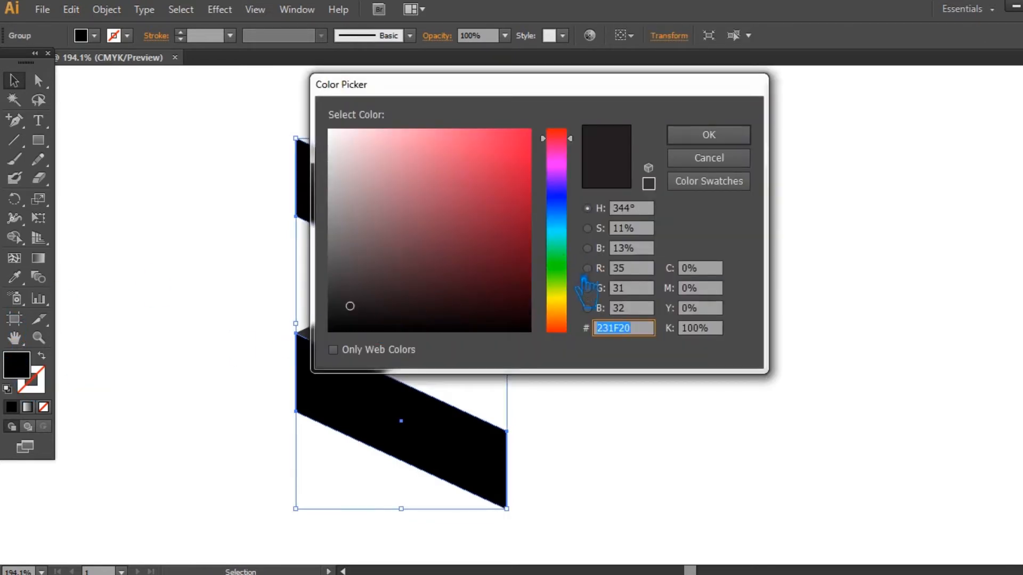
{"action": "left_click", "coordinate": [574, 283]}
{"action": "left_click_drag", "start_coordinate": [498, 228], "coordinate": [490, 219]}
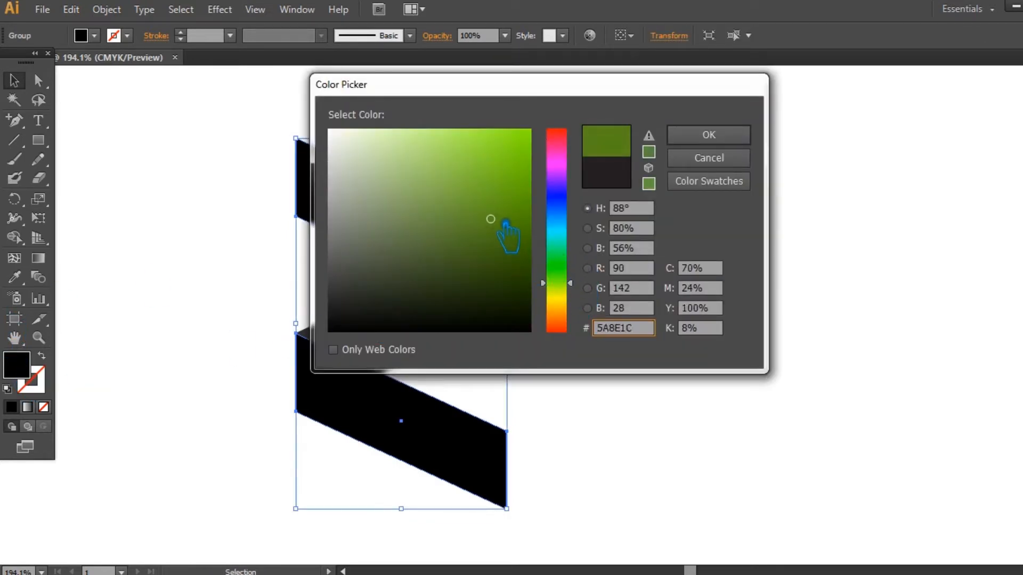
{"action": "left_click", "coordinate": [708, 135]}
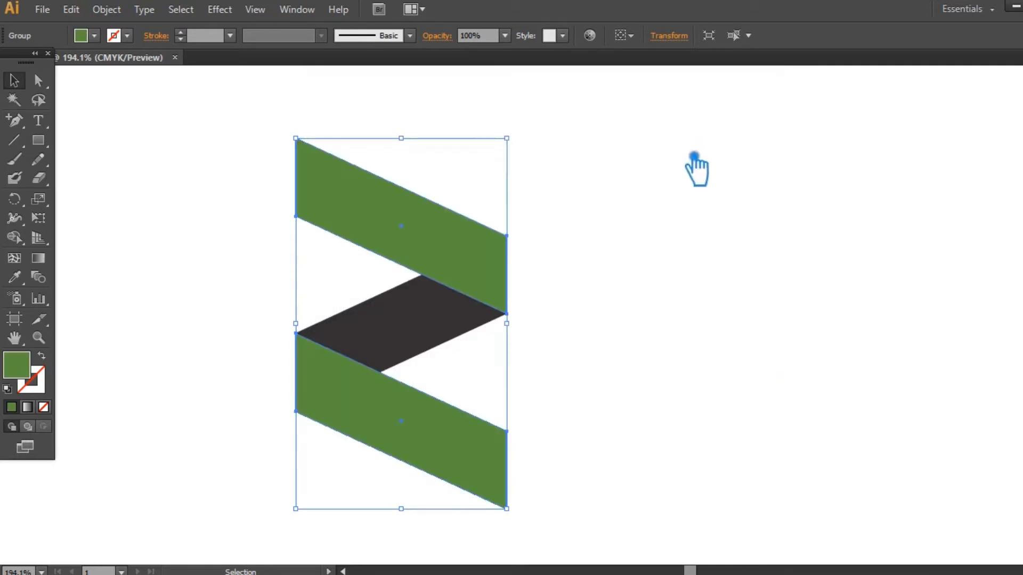
Step: Set the opacity of the grouped green bars to 90%
{"action": "left_click", "coordinate": [607, 286]}
{"action": "left_click", "coordinate": [458, 333]}
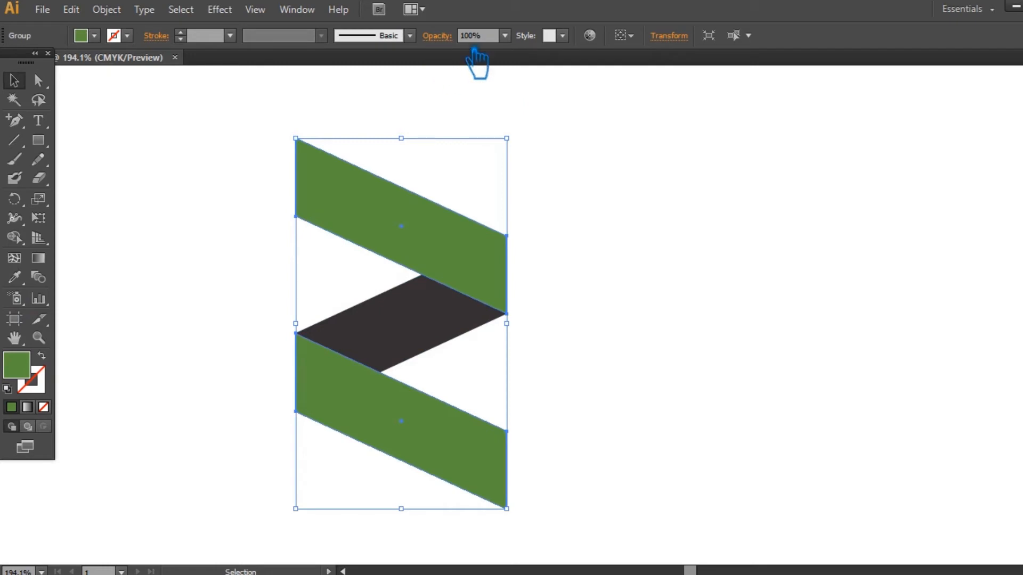
{"action": "left_click", "coordinate": [504, 35]}
{"action": "left_click", "coordinate": [538, 141]}
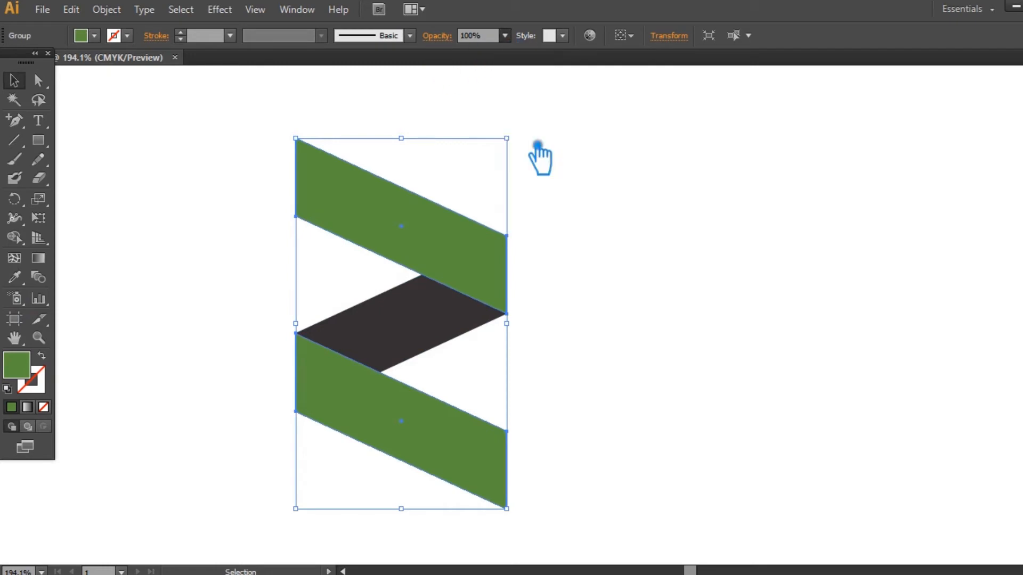
{"action": "left_click", "coordinate": [504, 35]}
{"action": "left_click", "coordinate": [532, 228]}
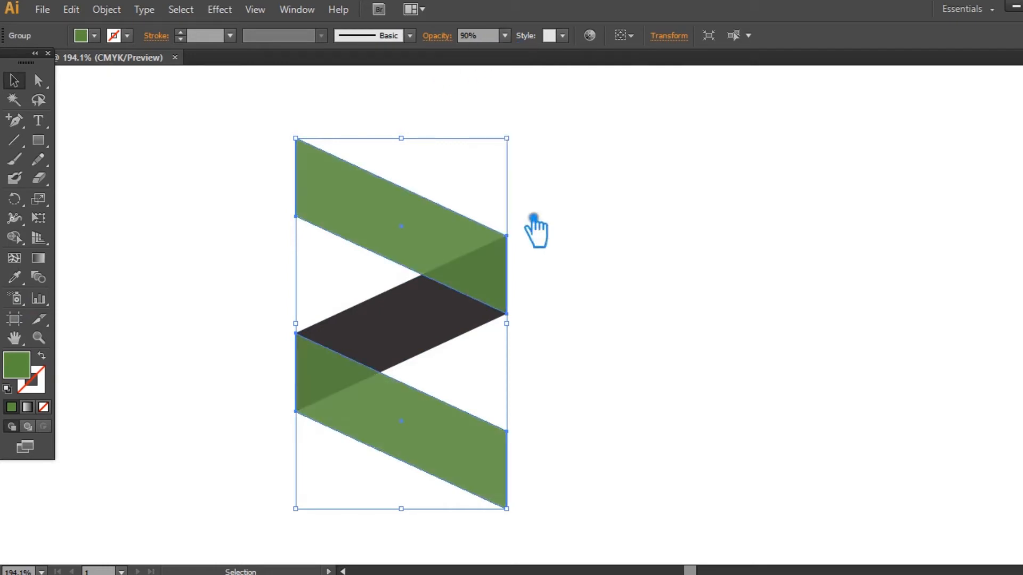
Step: Sample the green of the outer bars onto the dark gray middle bar with the Eyedropper
{"action": "left_click", "coordinate": [598, 244]}
{"action": "left_click", "coordinate": [451, 332]}
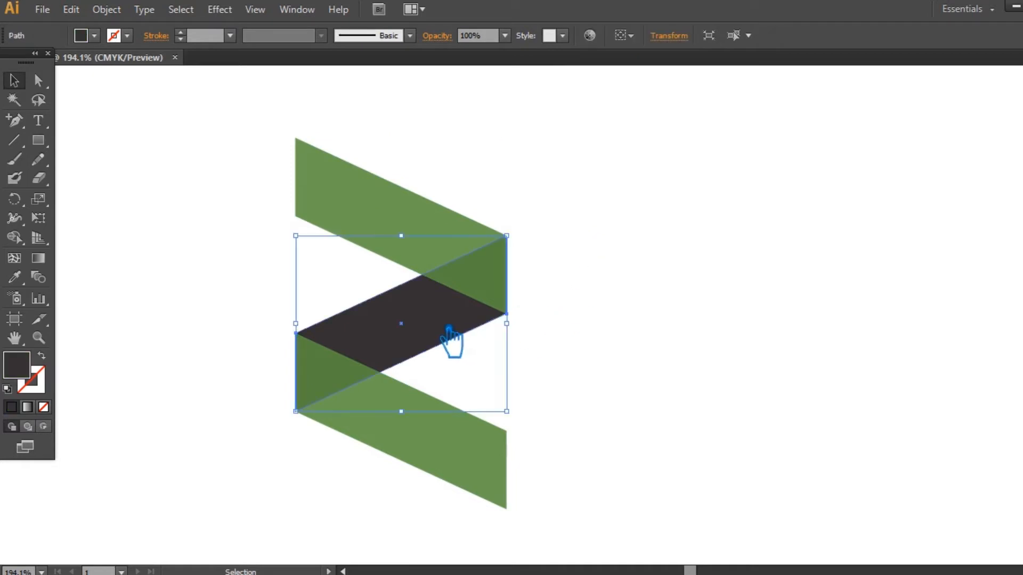
{"action": "left_click", "coordinate": [14, 276]}
{"action": "left_click", "coordinate": [431, 234]}
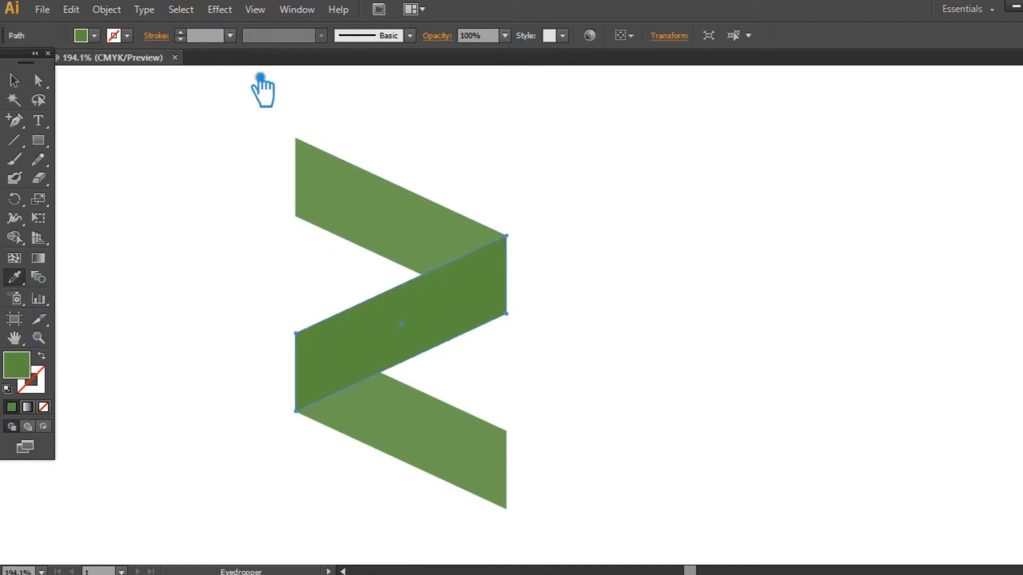
{"action": "left_click", "coordinate": [14, 80]}
{"action": "left_click", "coordinate": [365, 186]}
{"action": "key", "text": "ctrl"}
{"action": "left_click", "coordinate": [669, 354]}
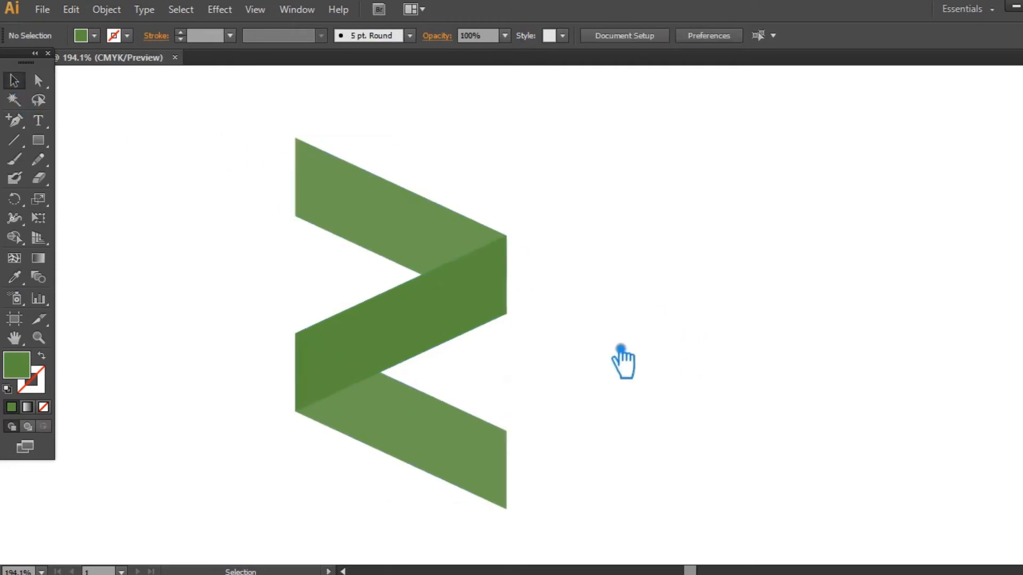
{"action": "left_click", "coordinate": [448, 342]}
{"action": "left_click", "coordinate": [405, 453], "text": "shift"}
{"action": "key", "text": "ctrl+shift+["}
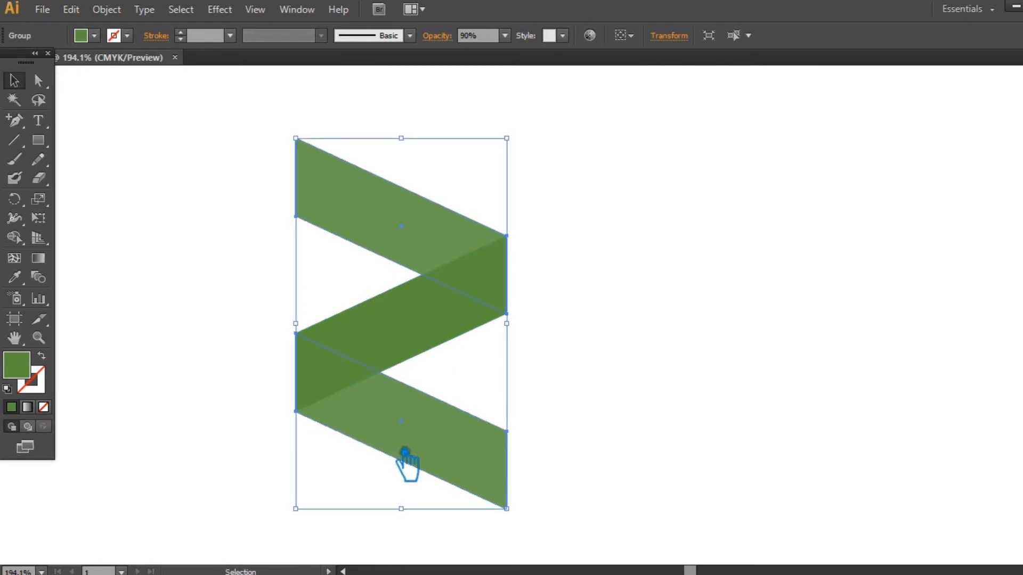
{"action": "left_click", "coordinate": [654, 349]}
Step: Change the middle bar's fill to a darker green than the outer bars
{"action": "left_click", "coordinate": [447, 339]}
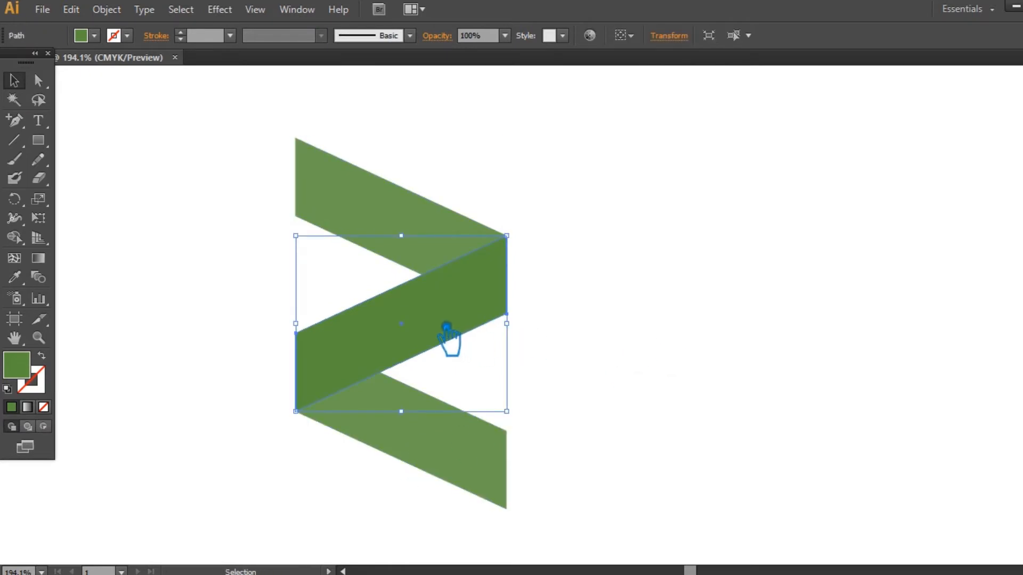
{"action": "double_click", "coordinate": [24, 372]}
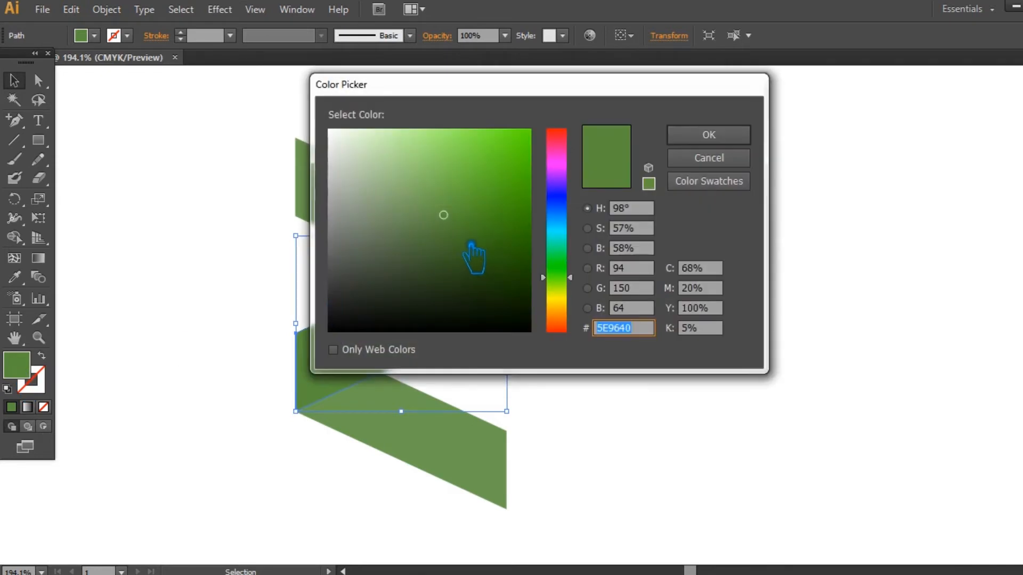
{"action": "left_click", "coordinate": [469, 237]}
{"action": "left_click", "coordinate": [473, 217]}
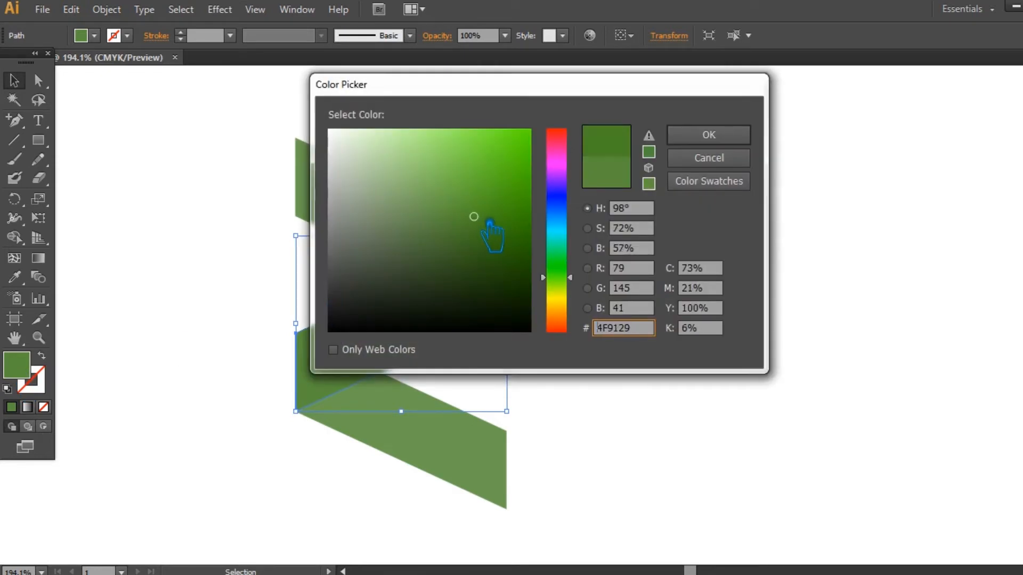
{"action": "left_click", "coordinate": [477, 233]}
{"action": "left_click", "coordinate": [708, 138]}
{"action": "left_click", "coordinate": [711, 173]}
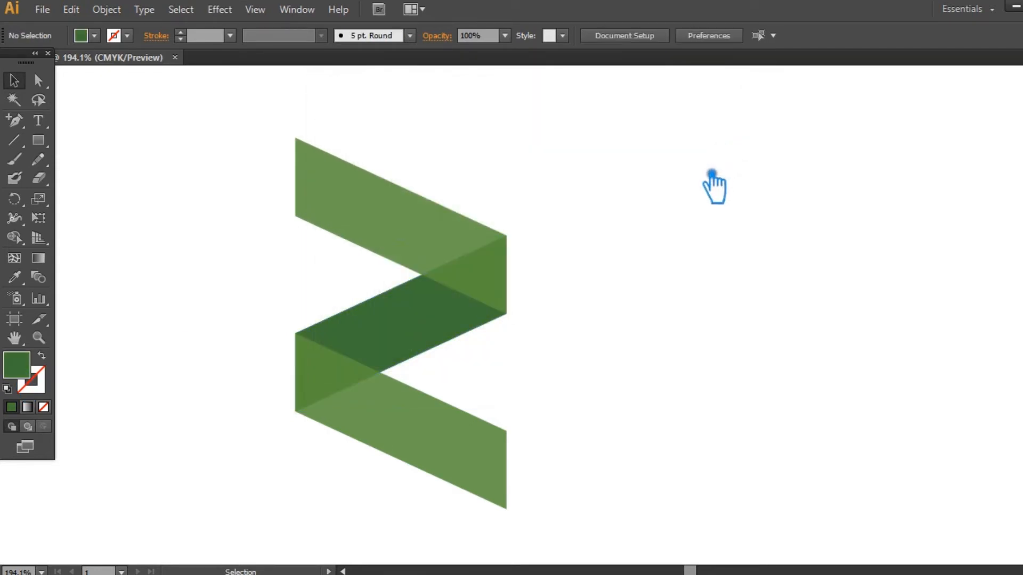
{"action": "left_click", "coordinate": [401, 331]}
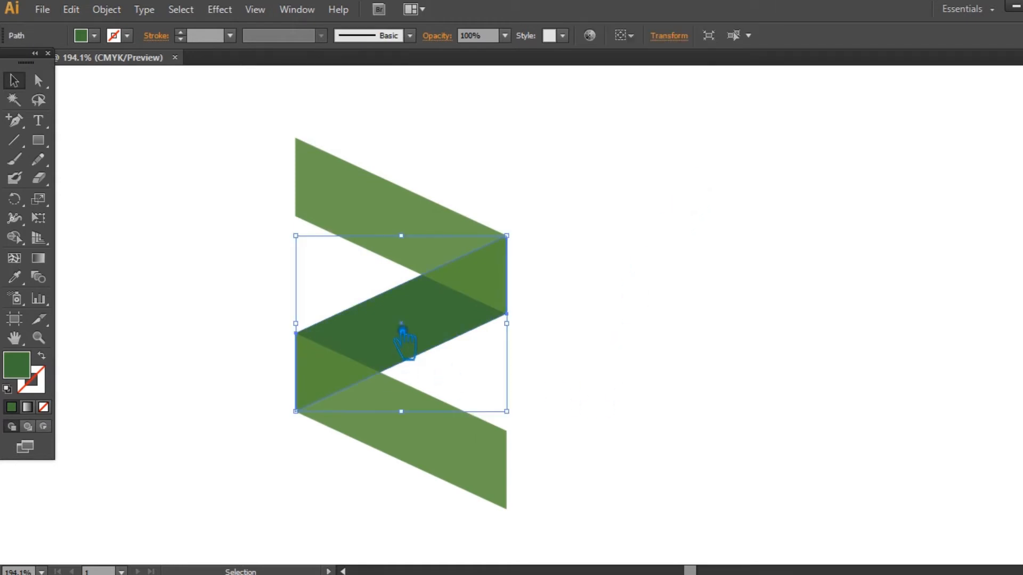
{"action": "left_click", "coordinate": [618, 314]}
Step: Recolor the grouped outer bars to a more saturated green, about #5B9627
{"action": "left_click", "coordinate": [418, 379]}
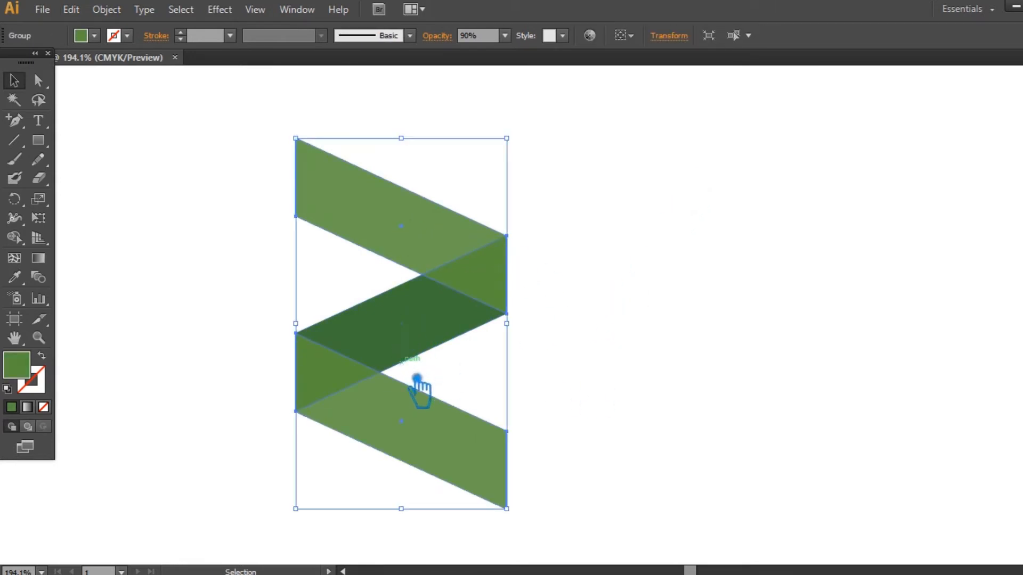
{"action": "double_click", "coordinate": [24, 367]}
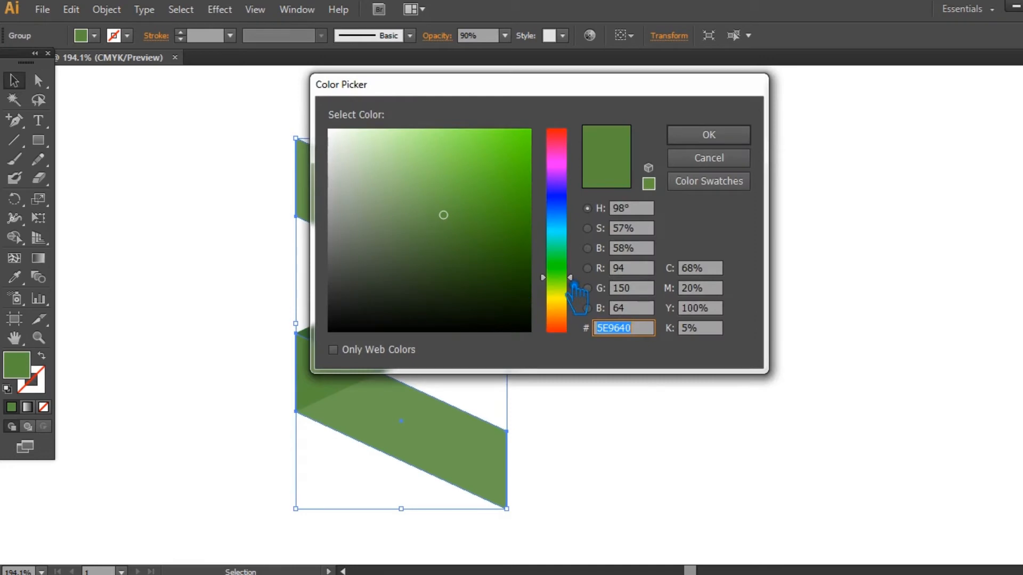
{"action": "left_click", "coordinate": [490, 237]}
{"action": "left_click_drag", "start_coordinate": [501, 231], "coordinate": [490, 223]}
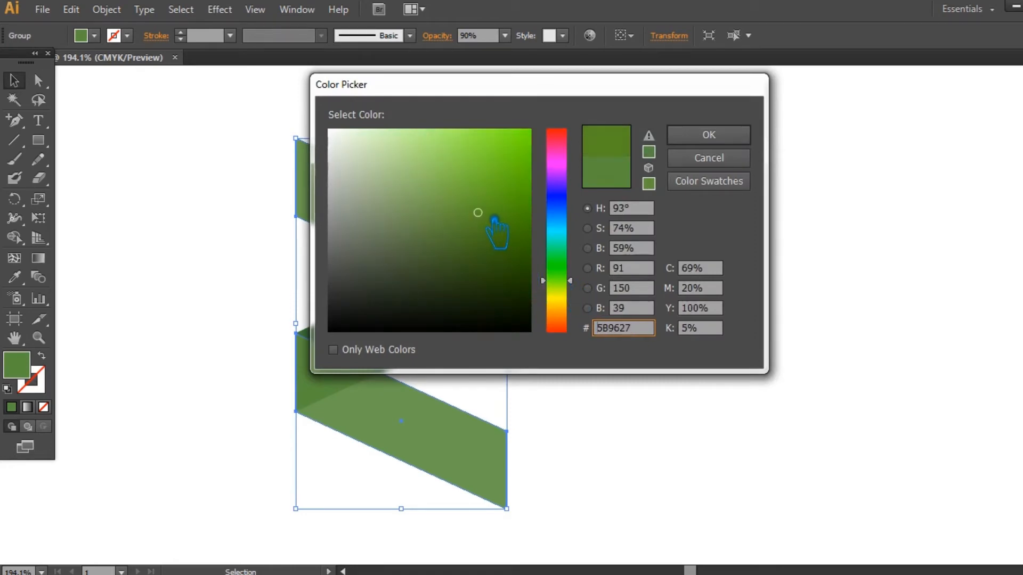
{"action": "left_click", "coordinate": [738, 136]}
Step: Place a grouped copy of the green logo to its right and shift the copy slightly closer to the original
{"action": "left_click_drag", "start_coordinate": [417, 338], "coordinate": [713, 341]}
{"action": "left_click_drag", "start_coordinate": [913, 347], "coordinate": [858, 335]}
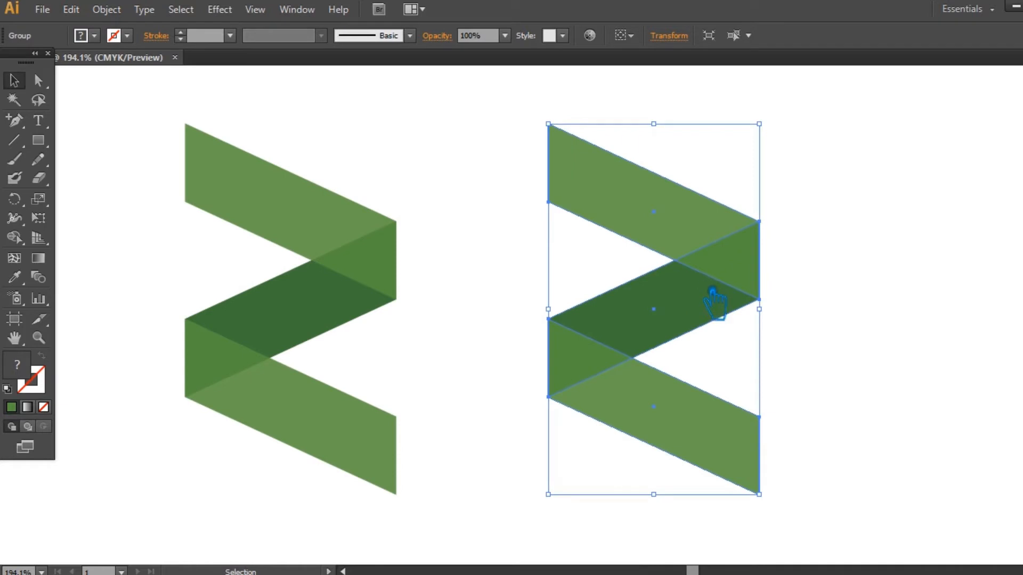
{"action": "left_click", "coordinate": [890, 319]}
{"action": "left_click_drag", "start_coordinate": [676, 325], "coordinate": [647, 325]}
{"action": "left_click", "coordinate": [830, 327]}
Step: Ungroup the copied logo and set the opacity of its outer bars to 100%
{"action": "left_click", "coordinate": [664, 309]}
{"action": "right_click", "coordinate": [663, 308]}
{"action": "left_click", "coordinate": [672, 393]}
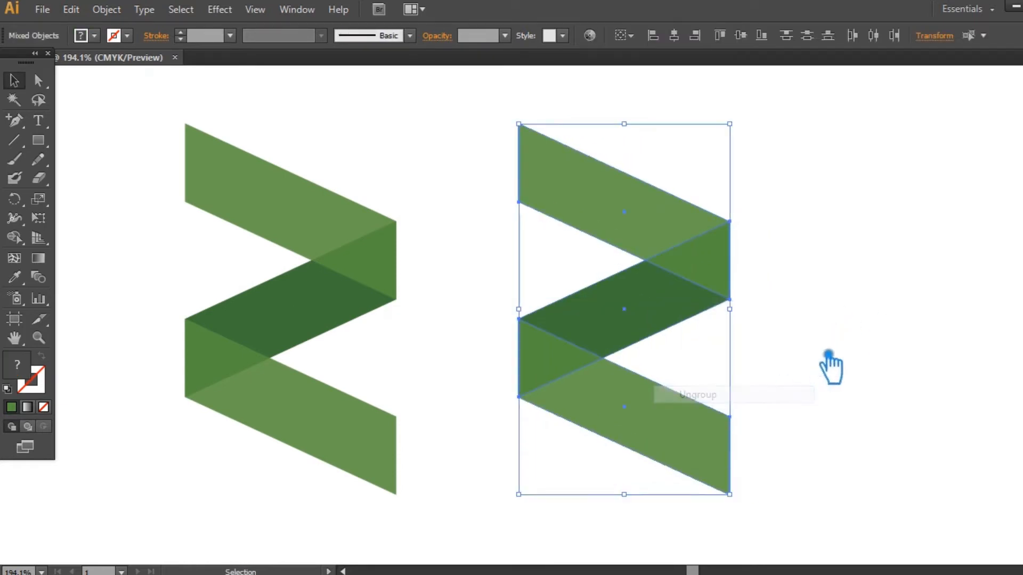
{"action": "left_click", "coordinate": [827, 356]}
{"action": "left_click", "coordinate": [641, 221]}
{"action": "left_click", "coordinate": [504, 35]}
{"action": "left_click", "coordinate": [527, 226]}
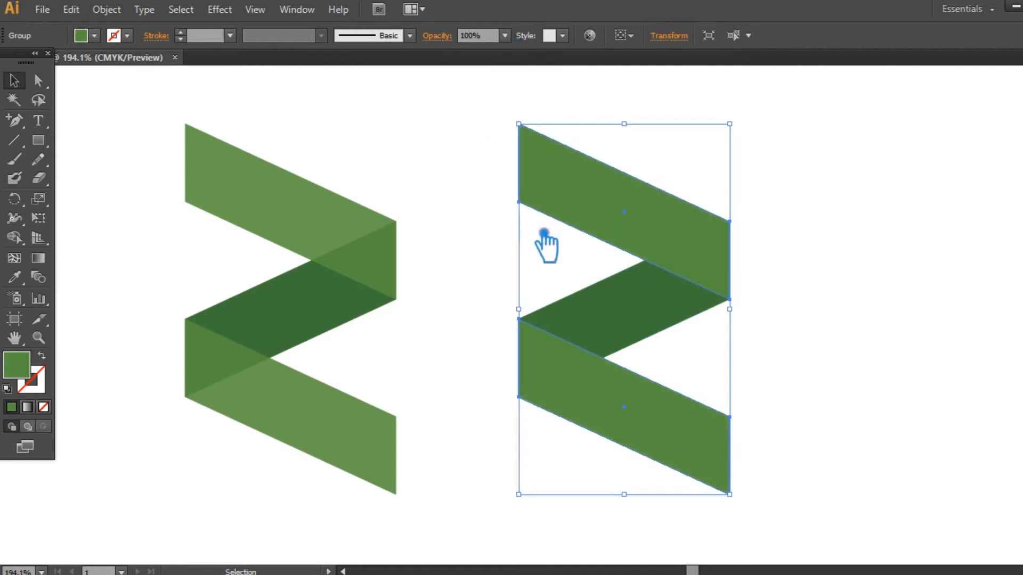
Step: Fill the outer bars of the copied logo with a dark teal blue
{"action": "double_click", "coordinate": [31, 373]}
{"action": "left_click_drag", "start_coordinate": [581, 245], "coordinate": [573, 225]}
{"action": "mouse_move", "coordinate": [490, 218]}
{"action": "left_mouse_down"}
{"action": "mouse_move", "coordinate": [482, 197]}
{"action": "mouse_move", "coordinate": [482, 205]}
{"action": "left_mouse_up"}
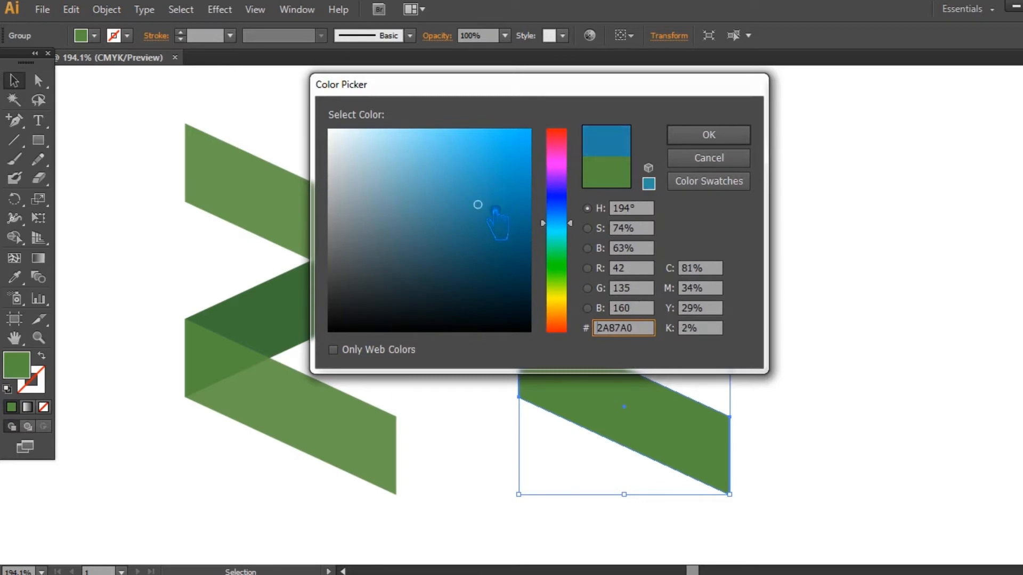
{"action": "left_click", "coordinate": [708, 135]}
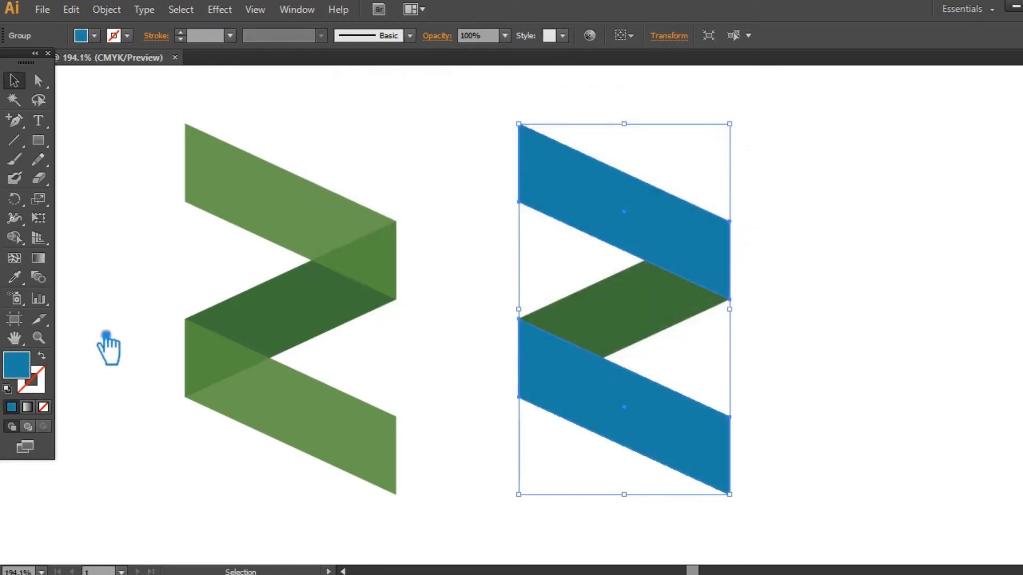
{"action": "double_click", "coordinate": [26, 368]}
{"action": "mouse_move", "coordinate": [479, 211]}
{"action": "left_mouse_down"}
{"action": "mouse_move", "coordinate": [519, 200]}
{"action": "mouse_move", "coordinate": [557, 229]}
{"action": "mouse_move", "coordinate": [500, 234]}
{"action": "left_mouse_up"}
{"action": "left_click", "coordinate": [500, 217]}
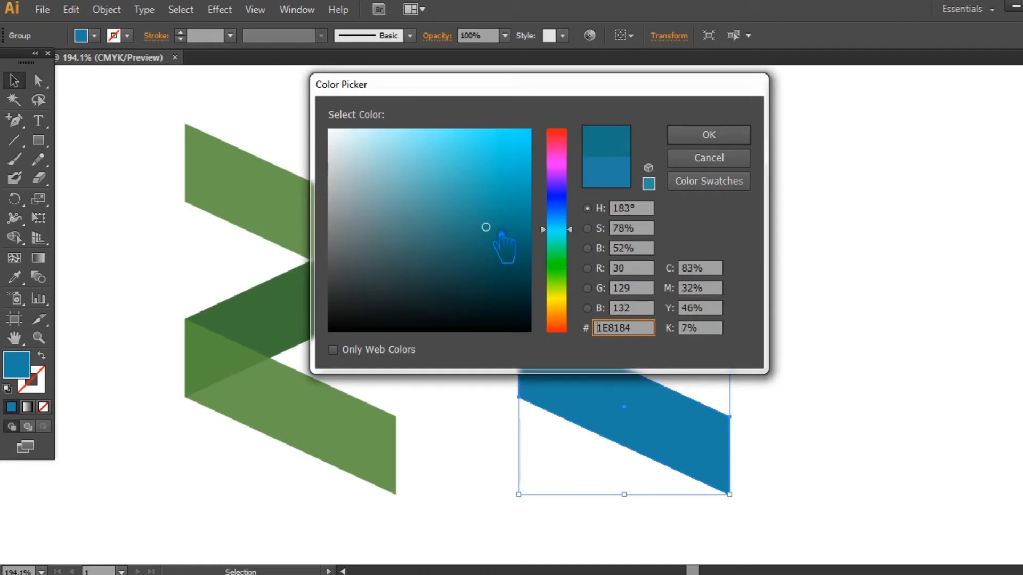
{"action": "left_click", "coordinate": [709, 137]}
{"action": "left_click", "coordinate": [749, 285]}
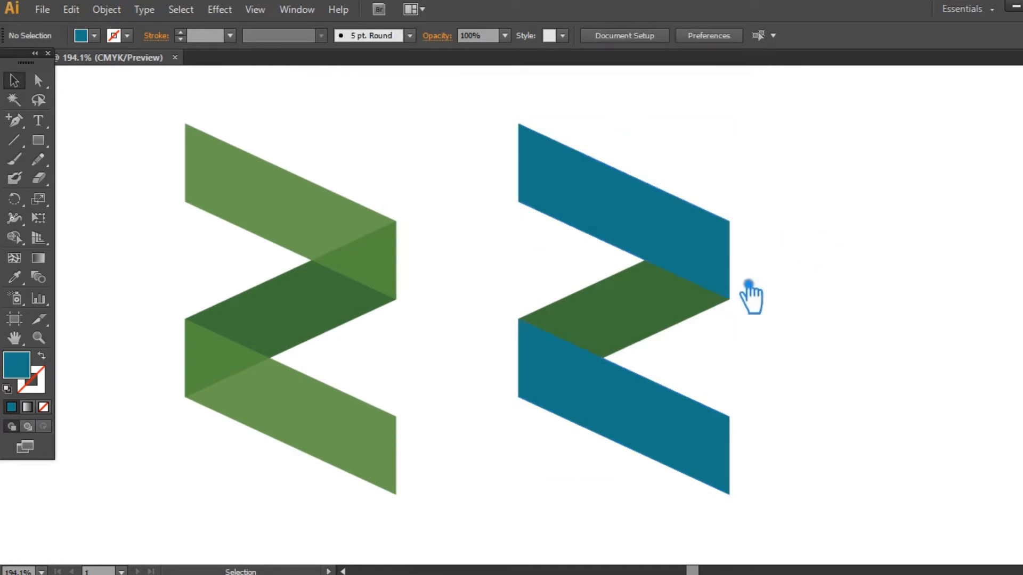
Step: Sample the dark teal of the outer bars onto the copy's green middle bar with the Eyedropper
{"action": "left_click", "coordinate": [662, 317]}
{"action": "left_click", "coordinate": [24, 278]}
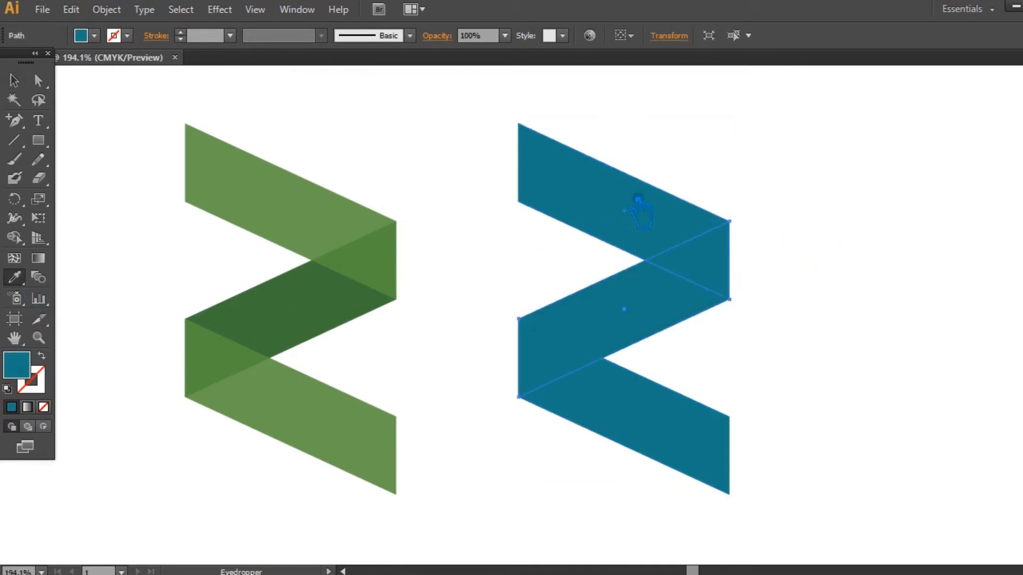
{"action": "left_click", "coordinate": [14, 81]}
Step: Lighten the outer bars of the blue logo to a brighter teal blue than the middle bar
{"action": "left_click", "coordinate": [661, 208]}
{"action": "double_click", "coordinate": [17, 367]}
{"action": "left_click_drag", "start_coordinate": [481, 228], "coordinate": [483, 197]}
{"action": "left_click", "coordinate": [708, 136]}
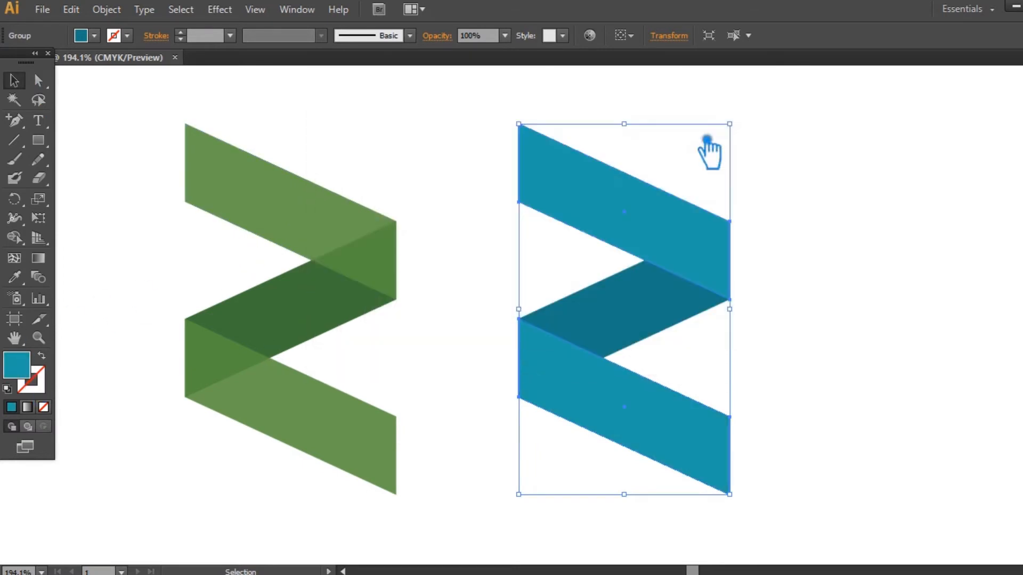
{"action": "left_click", "coordinate": [838, 283]}
{"action": "left_click_drag", "start_coordinate": [889, 406], "coordinate": [874, 407]}
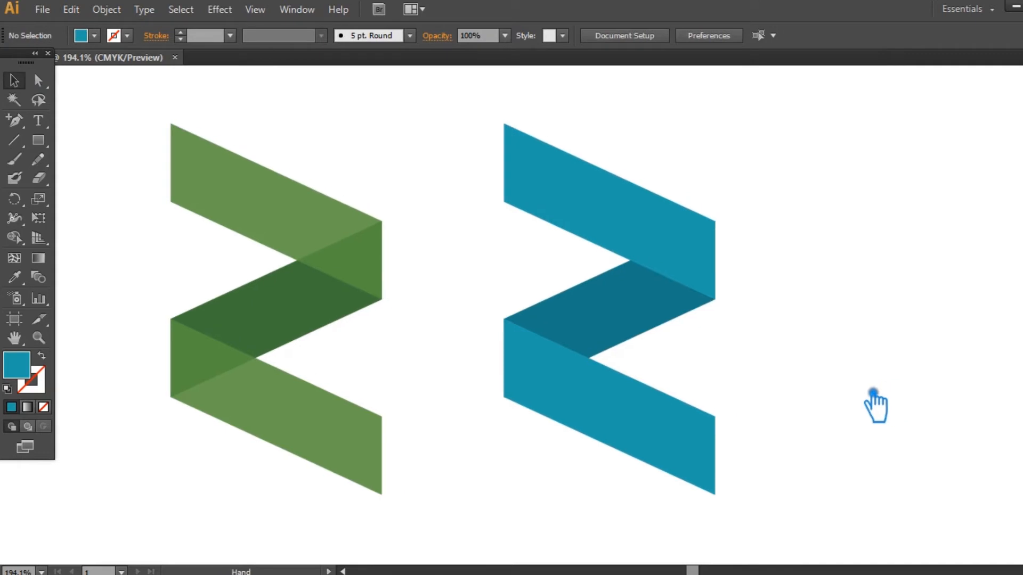
Step: Group all the bars of the blue logo into one object
{"action": "left_click", "coordinate": [659, 428]}
{"action": "left_click_drag", "start_coordinate": [824, 424], "coordinate": [516, 184]}
{"action": "key", "text": "ctrl+g"}
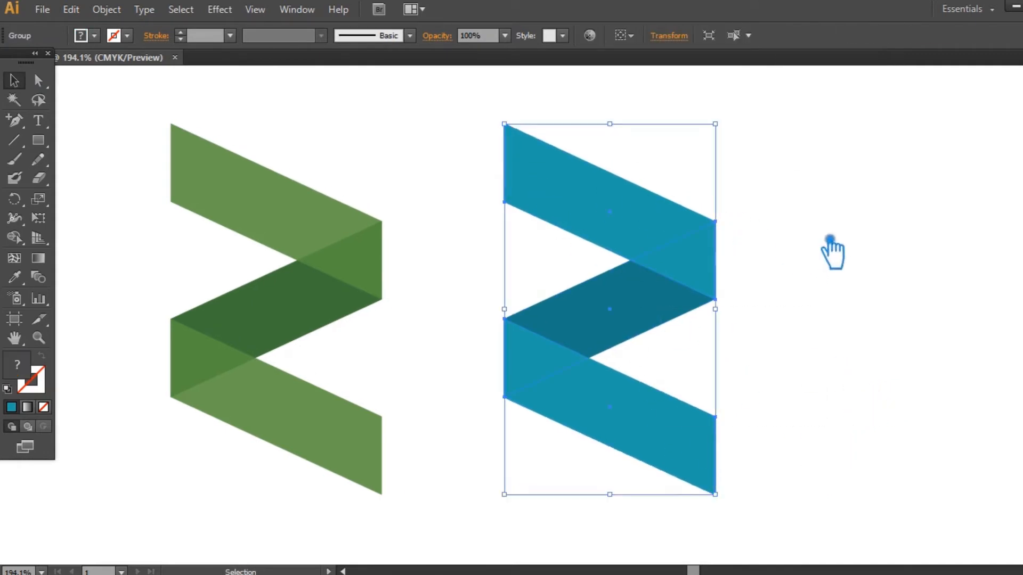
{"action": "left_click", "coordinate": [794, 236]}
Step: Move the blue logo closer to the green one and place a copy of it to its right
{"action": "left_click_drag", "start_coordinate": [605, 349], "coordinate": [547, 349]}
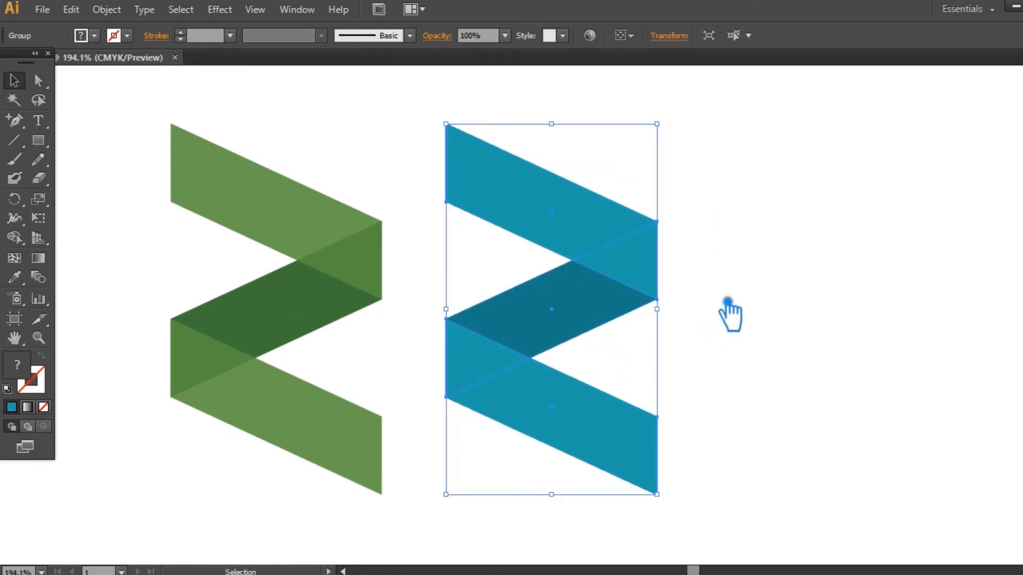
{"action": "key", "text": "a"}
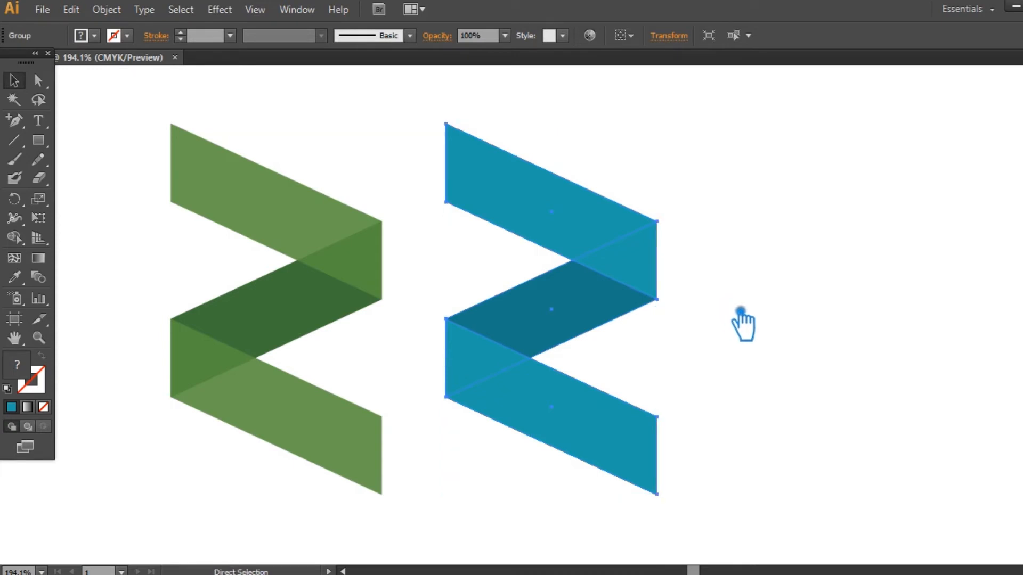
{"action": "left_click", "coordinate": [732, 308]}
{"action": "left_click_drag", "start_coordinate": [566, 332], "coordinate": [817, 334]}
Step: Bring up Pathfinder and ungroup the rightmost copy of the blue logo
{"action": "right_click", "coordinate": [804, 334]}
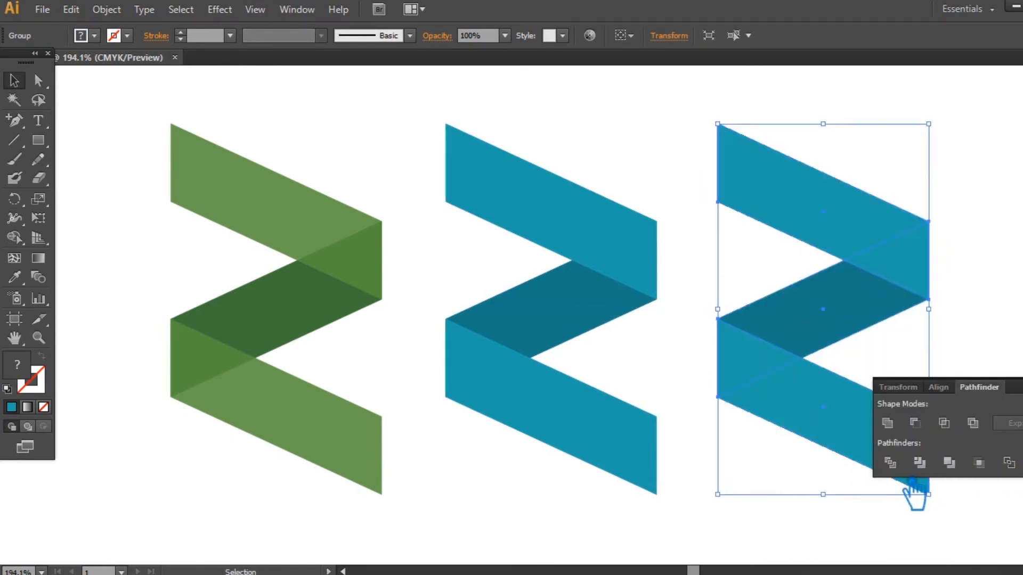
{"action": "left_click", "coordinate": [798, 508]}
{"action": "left_click", "coordinate": [794, 413]}
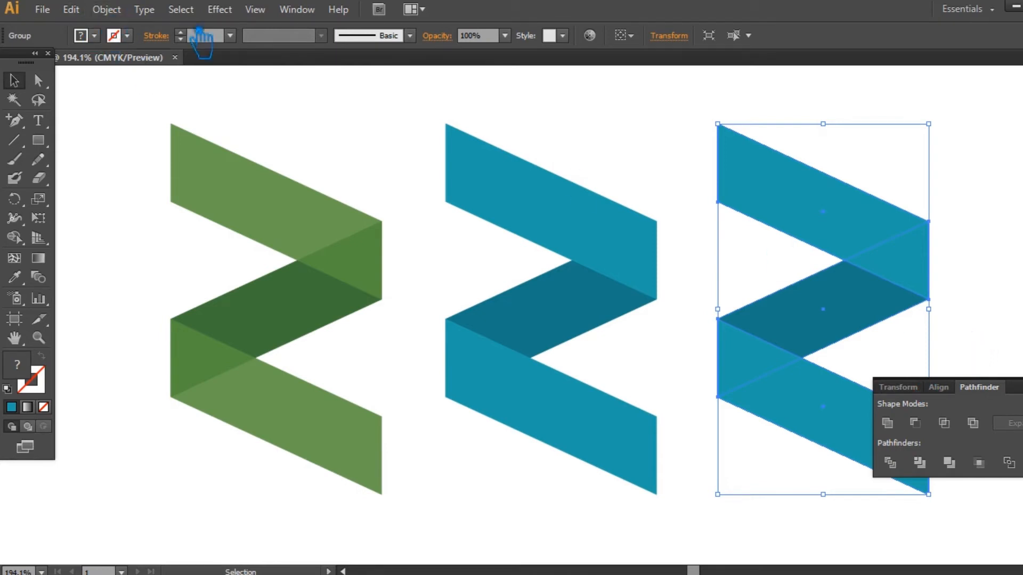
{"action": "left_click", "coordinate": [954, 207]}
{"action": "right_click", "coordinate": [895, 223]}
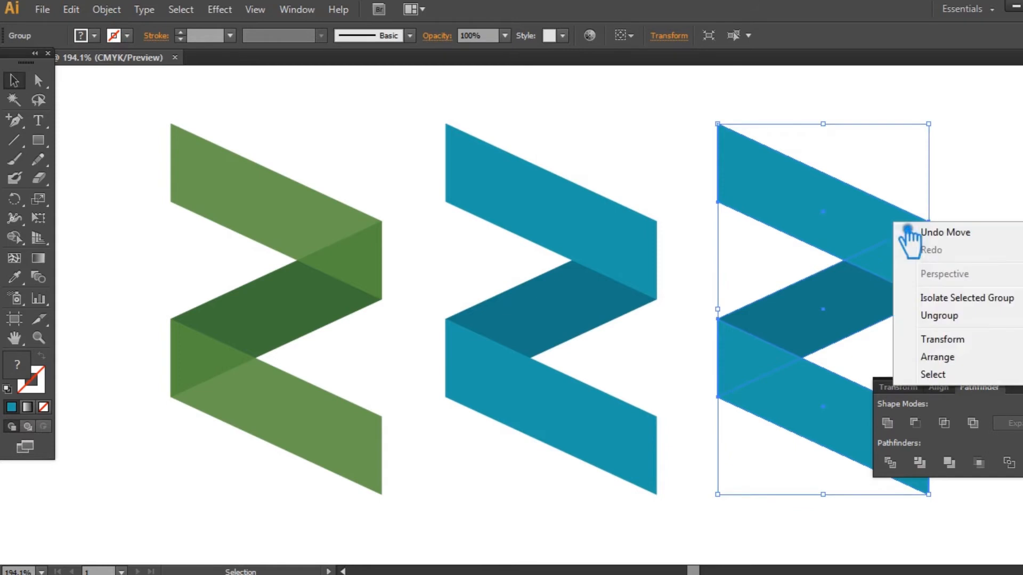
{"action": "left_click", "coordinate": [939, 316]}
Step: Offset the paths of the rightmost logo's upper and lower bars outward by 0.1 in with miter joins
{"action": "left_click", "coordinate": [829, 223]}
{"action": "left_click", "coordinate": [107, 9]}
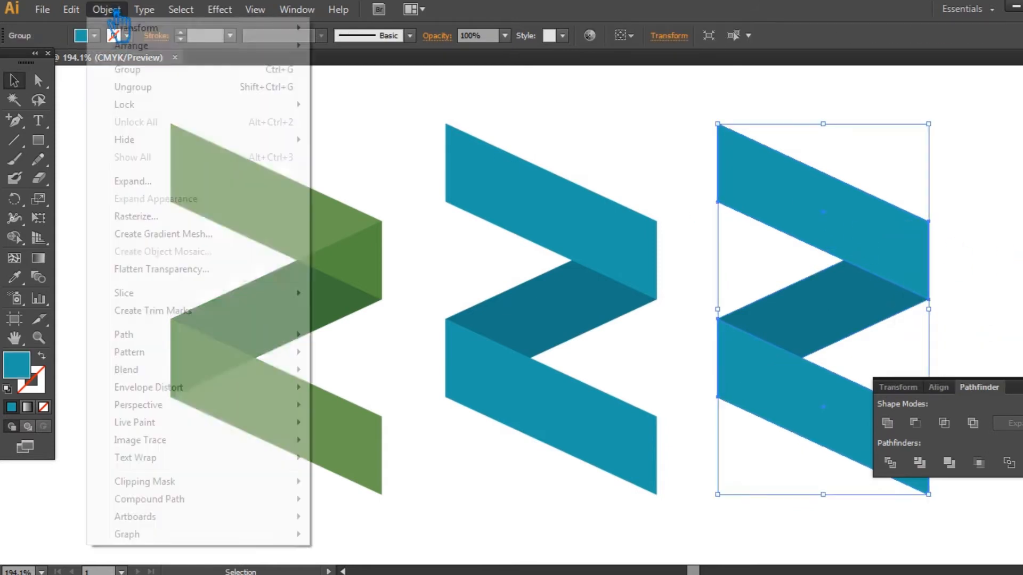
{"action": "mouse_move", "coordinate": [174, 354]}
{"action": "left_click", "coordinate": [402, 394]}
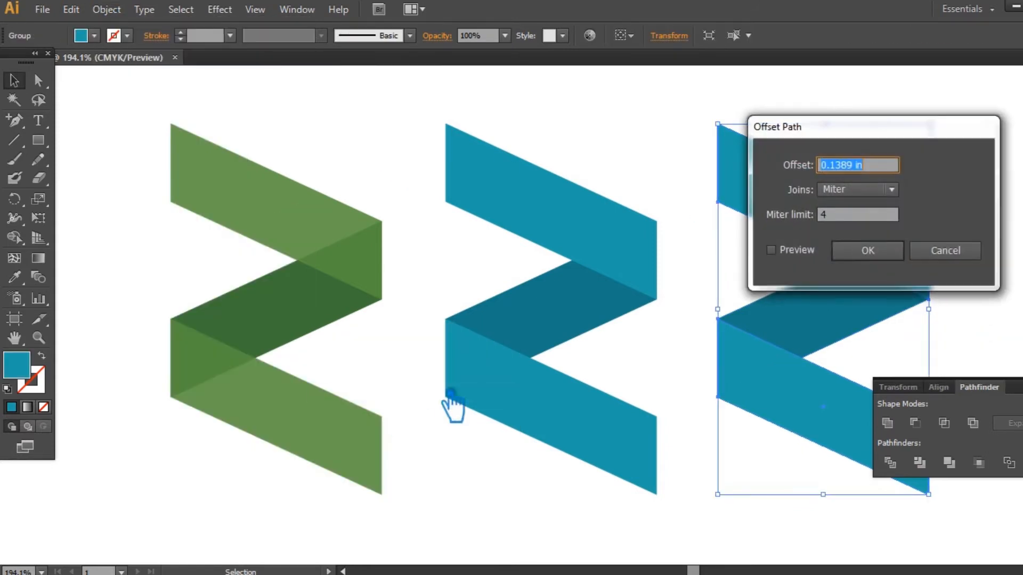
{"action": "left_click", "coordinate": [791, 259]}
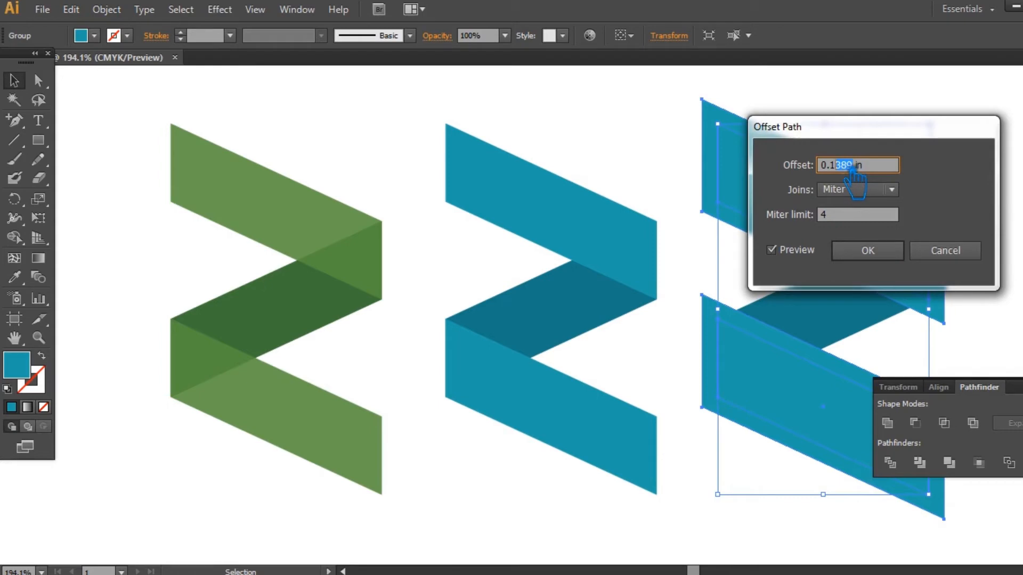
{"action": "type", "text": "000"}
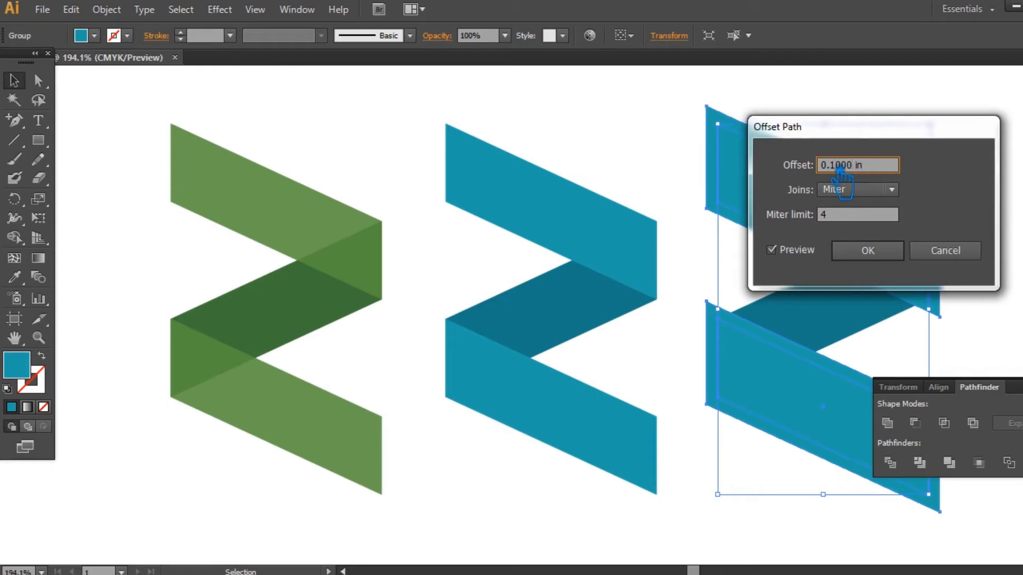
{"action": "left_click", "coordinate": [886, 261]}
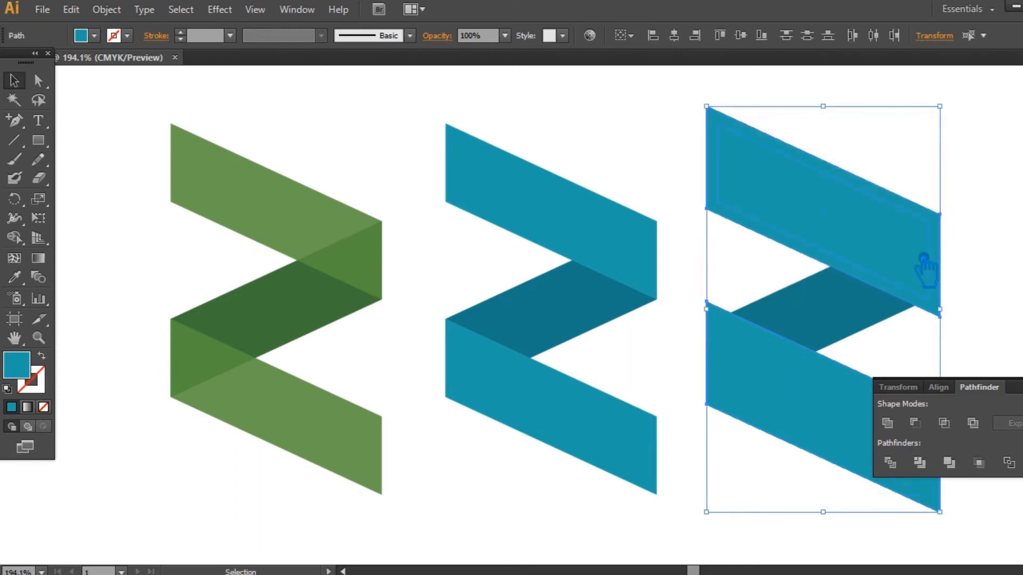
Step: Divide all the overlapping shapes of the rightmost logo and ungroup the resulting pieces
{"action": "left_click", "coordinate": [992, 290]}
{"action": "left_click_drag", "start_coordinate": [690, 101], "coordinate": [863, 410]}
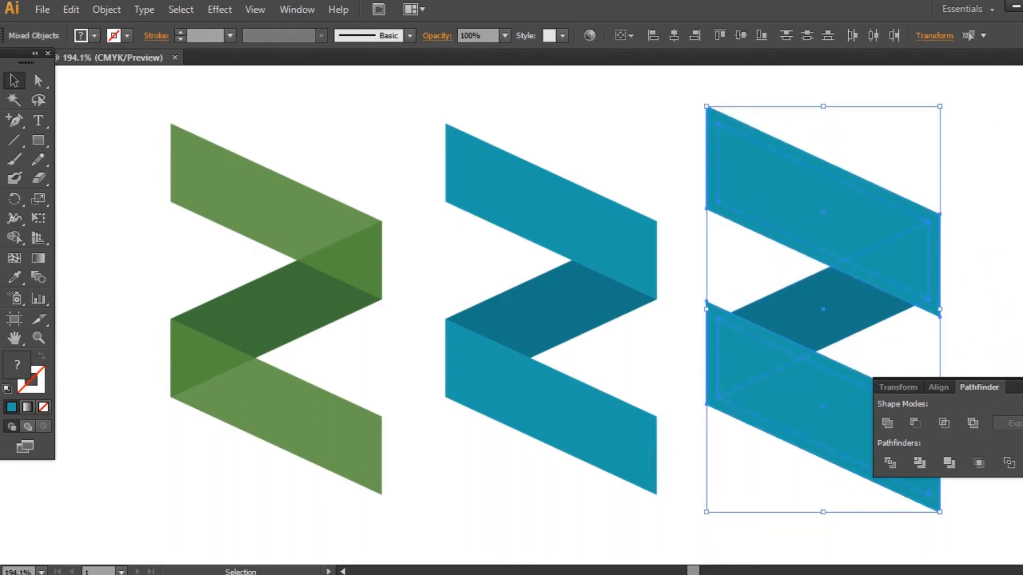
{"action": "left_click", "coordinate": [889, 462]}
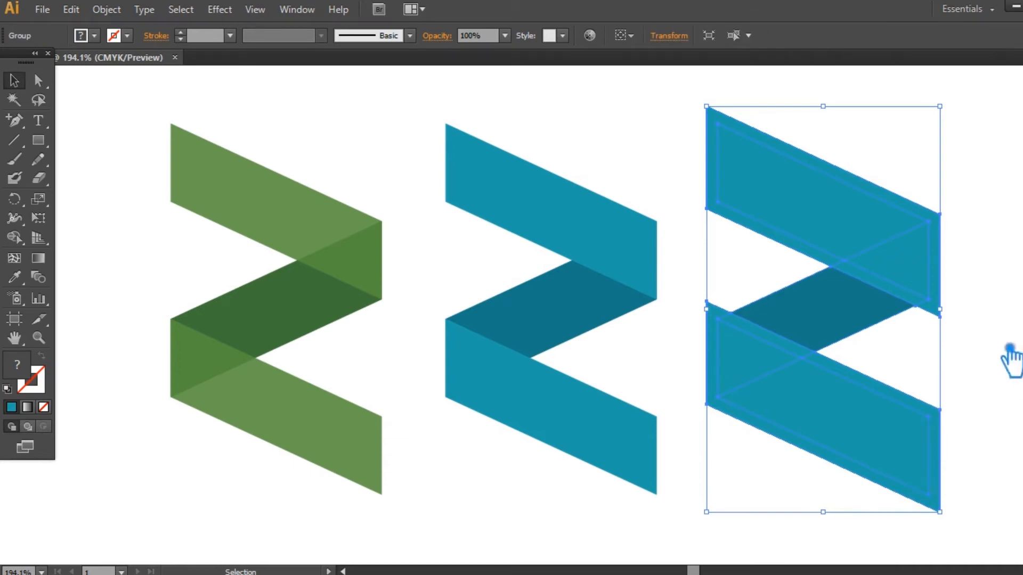
{"action": "left_click", "coordinate": [772, 273]}
{"action": "right_click", "coordinate": [741, 225]}
{"action": "left_click", "coordinate": [785, 317]}
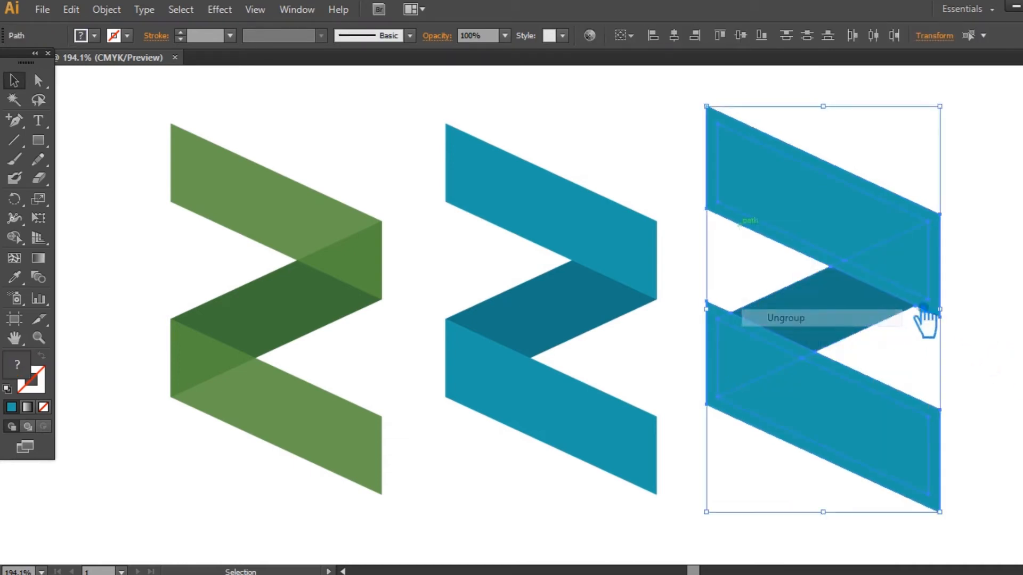
Step: Delete the outer offset borders around the upper and lower bars of the rightmost logo
{"action": "left_click", "coordinate": [970, 274]}
{"action": "left_click", "coordinate": [945, 264]}
{"action": "key", "text": "Delete"}
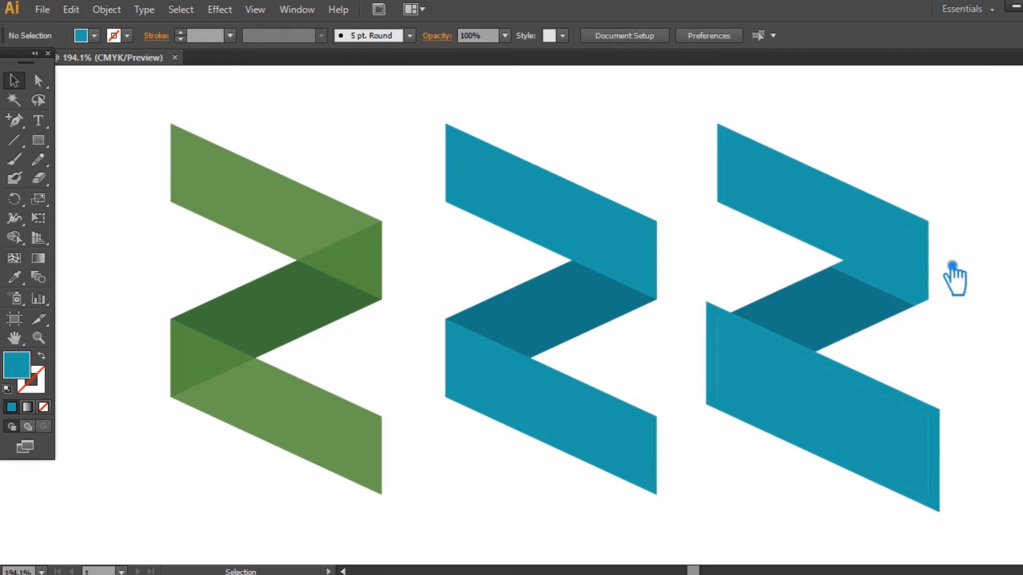
{"action": "left_click", "coordinate": [863, 388]}
{"action": "key", "text": "Delete"}
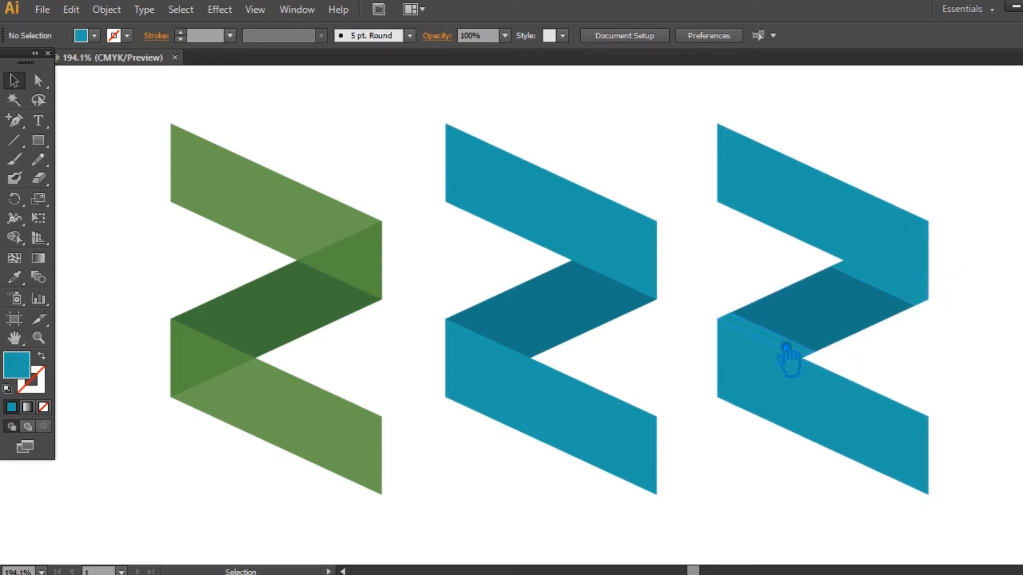
Step: Unite the two pieces of the rightmost logo's lower bar and remove the extra anchor point on its upper edge
{"action": "left_click", "coordinate": [780, 370]}
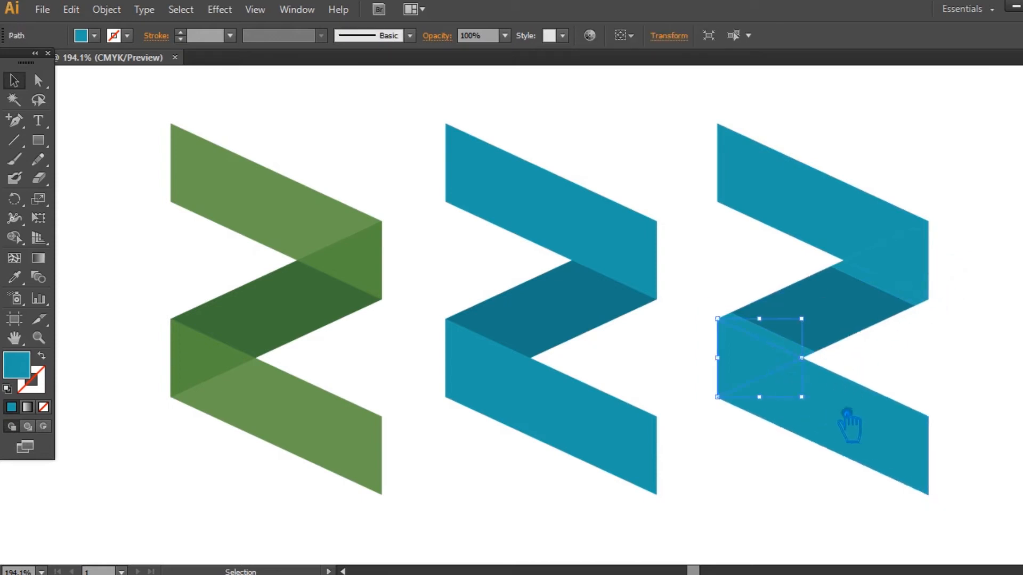
{"action": "left_click", "coordinate": [849, 426], "text": "shift"}
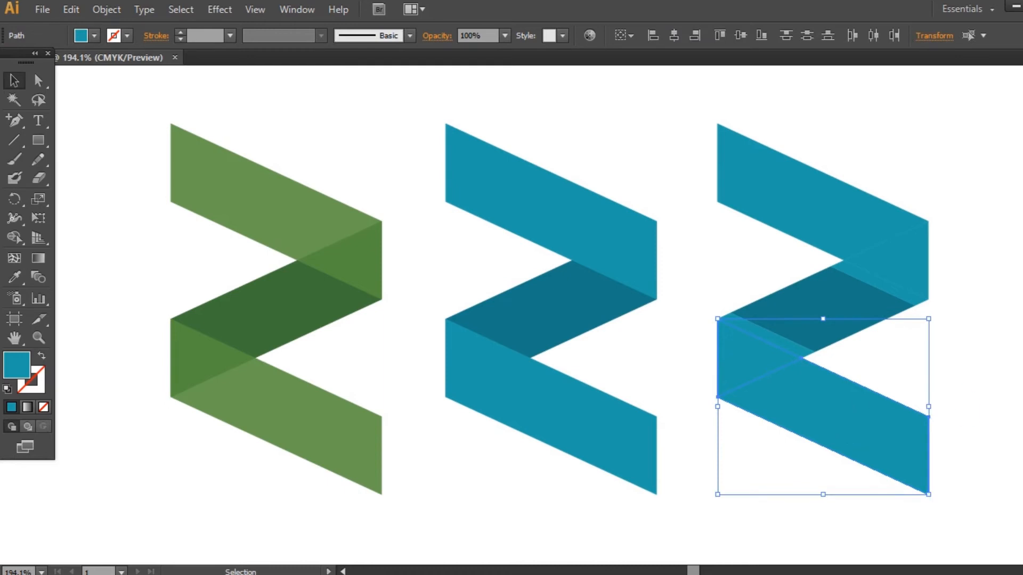
{"action": "key", "text": "ctrl+shift+F9"}
{"action": "left_click", "coordinate": [894, 426]}
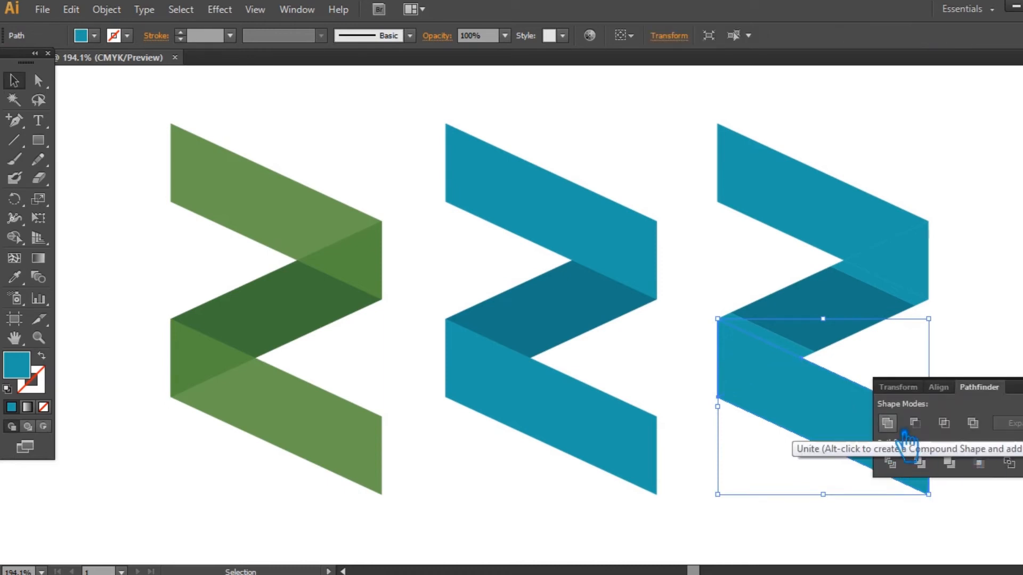
{"action": "key", "text": "p"}
{"action": "left_click", "coordinate": [816, 364]}
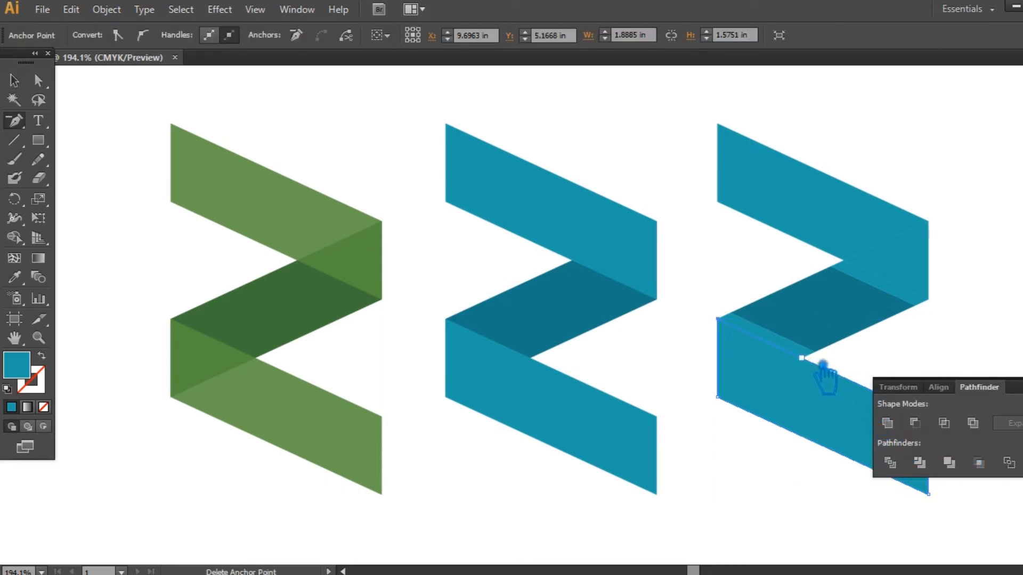
{"action": "left_click", "coordinate": [15, 81]}
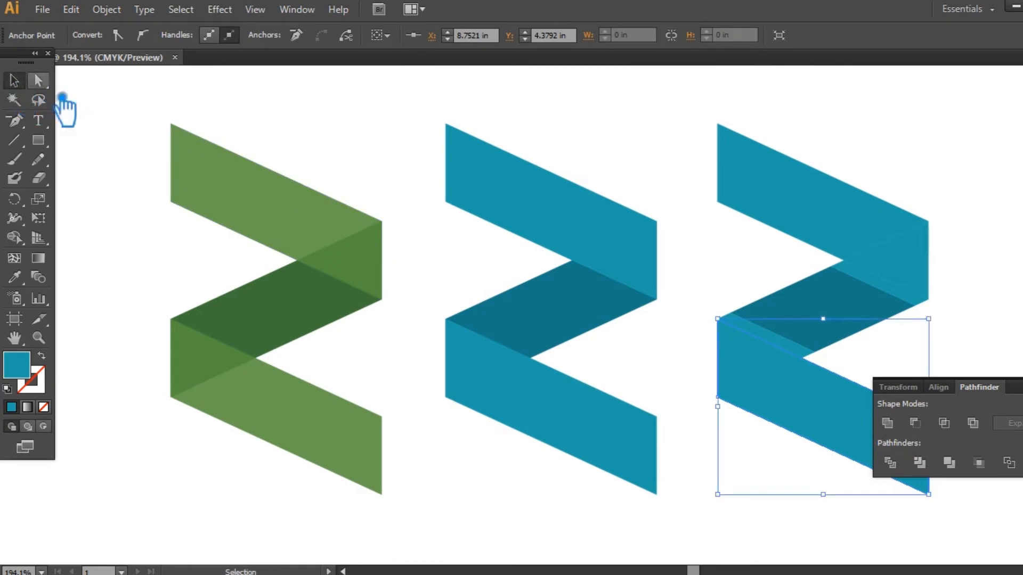
Step: Unite the two pieces of the rightmost logo's upper bar and remove the extra anchor point on its lower edge
{"action": "left_click", "coordinate": [959, 291]}
{"action": "left_click", "coordinate": [929, 265]}
{"action": "left_click", "coordinate": [931, 274], "text": "shift"}
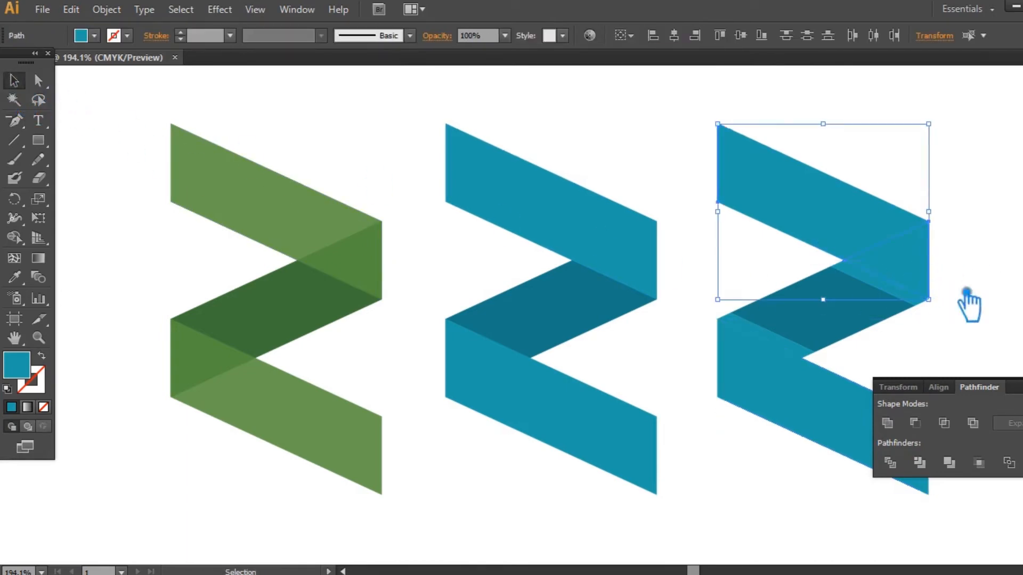
{"action": "left_click", "coordinate": [889, 423]}
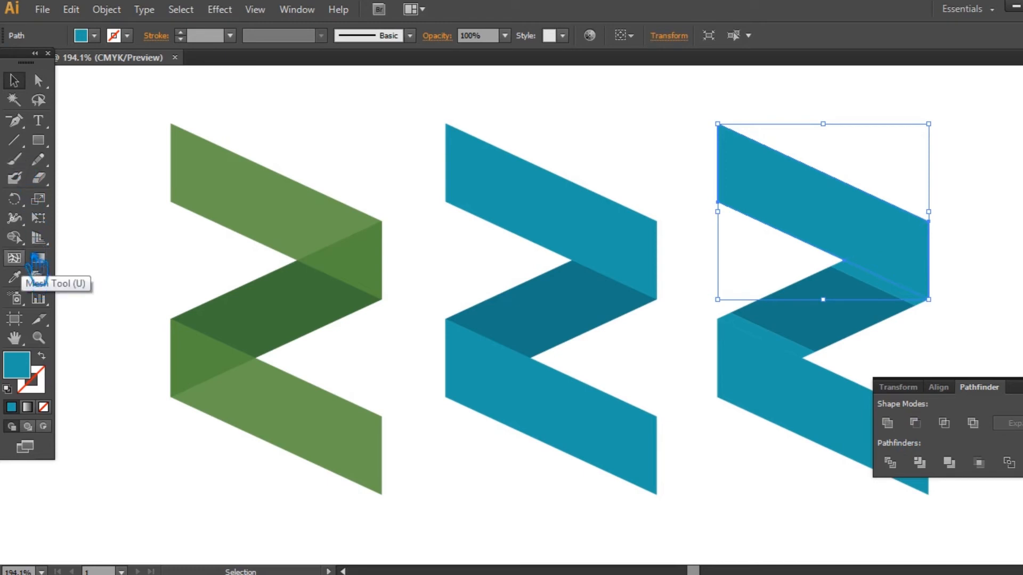
{"action": "left_click", "coordinate": [16, 121]}
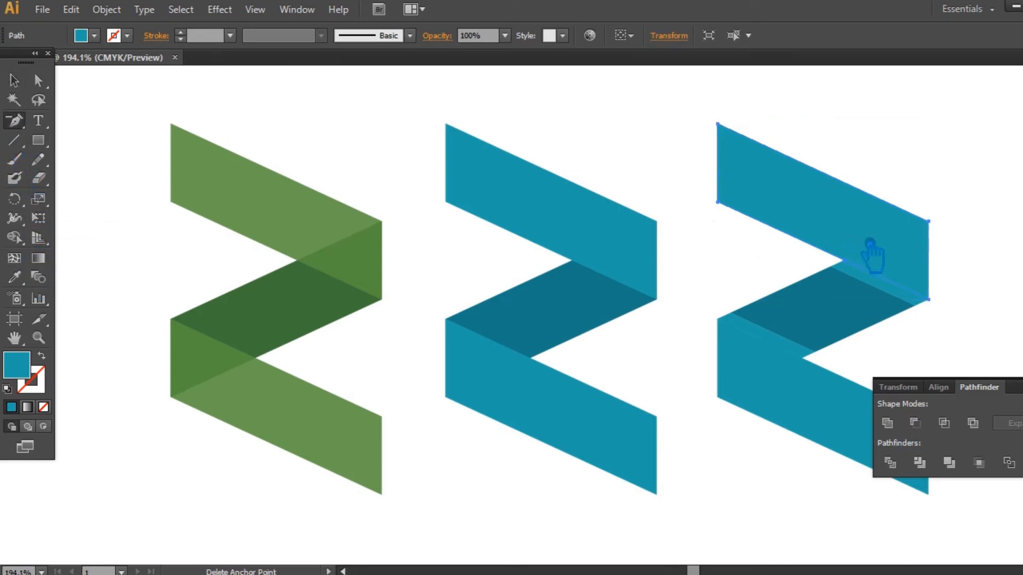
{"action": "left_click", "coordinate": [856, 265]}
{"action": "left_click", "coordinate": [13, 80]}
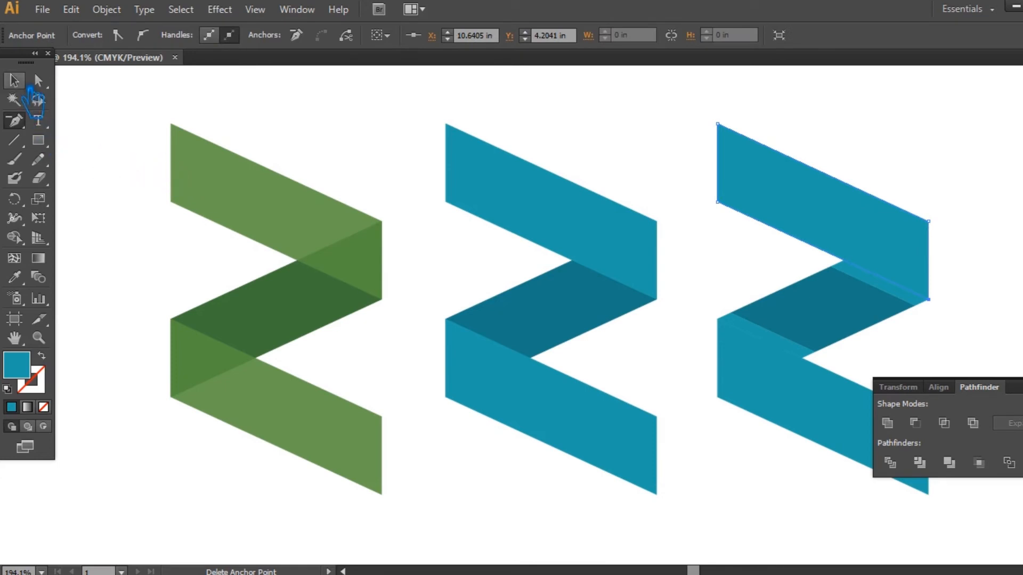
{"action": "left_click", "coordinate": [622, 132]}
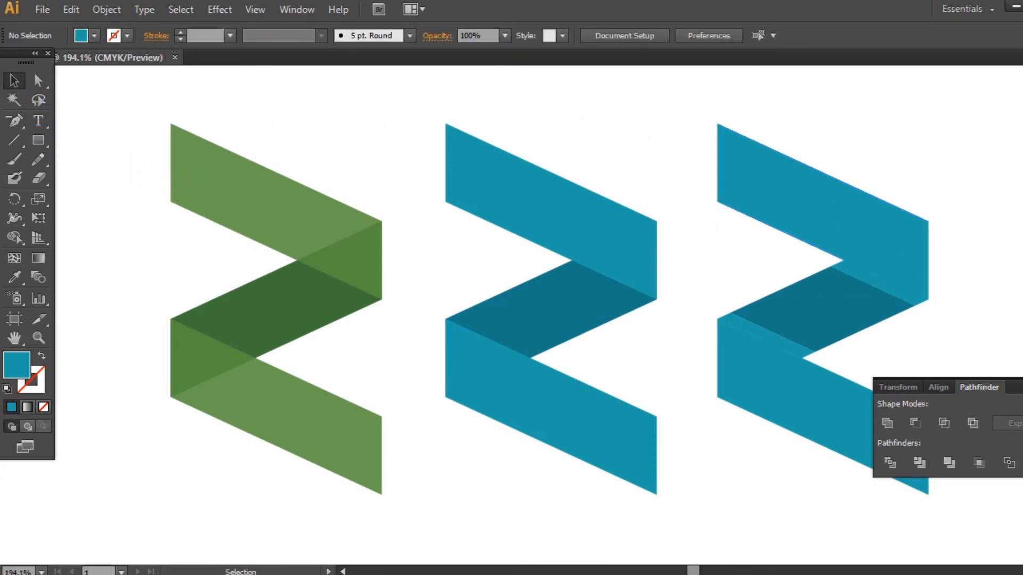
Step: Group the two thin strips beside the folds of the rightmost logo and give them the middle bar's color
{"action": "left_click", "coordinate": [777, 350]}
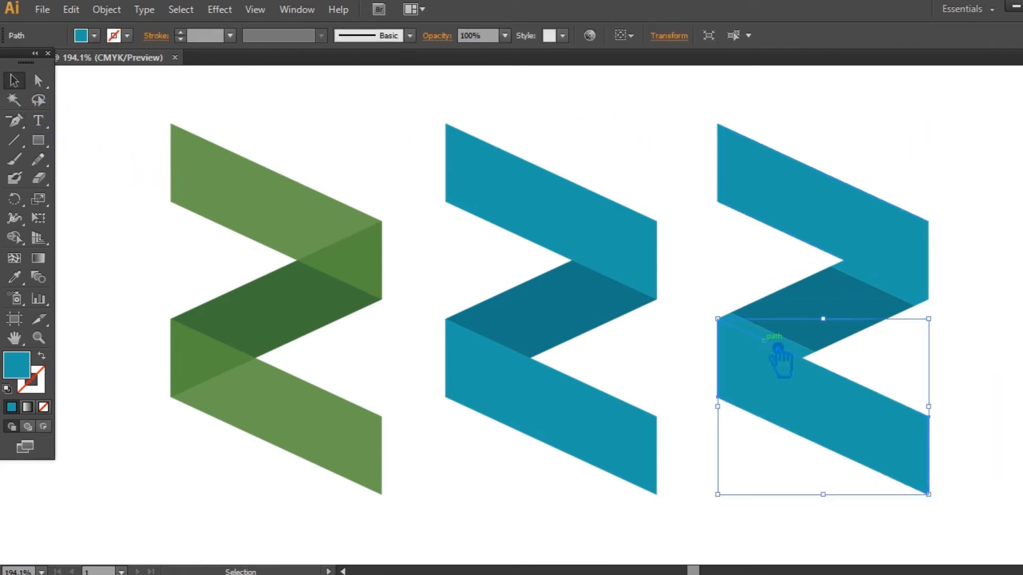
{"action": "left_click", "coordinate": [781, 345]}
{"action": "left_click", "coordinate": [893, 294], "text": "shift"}
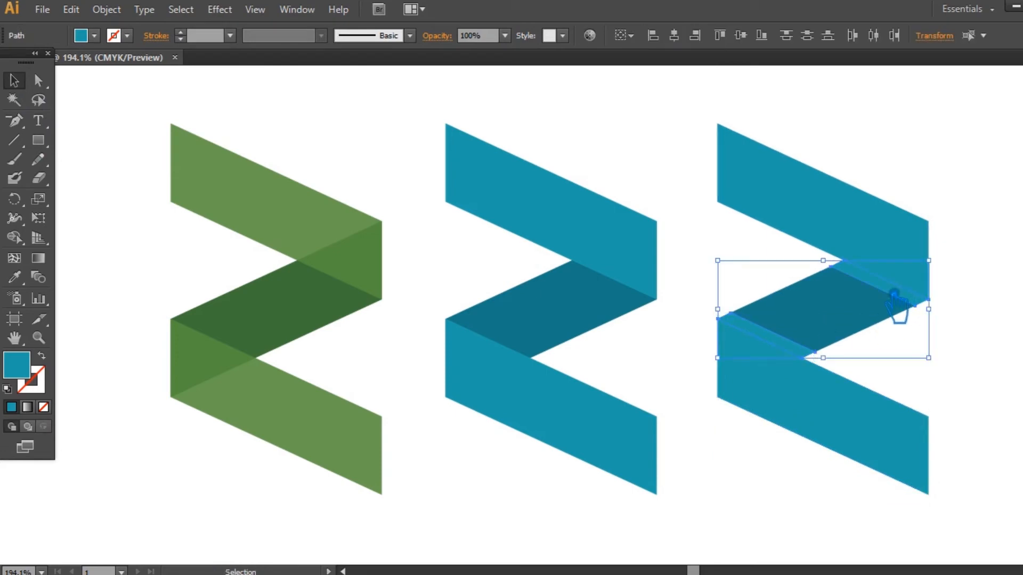
{"action": "key", "text": "ctrl+g"}
{"action": "left_click", "coordinate": [14, 277]}
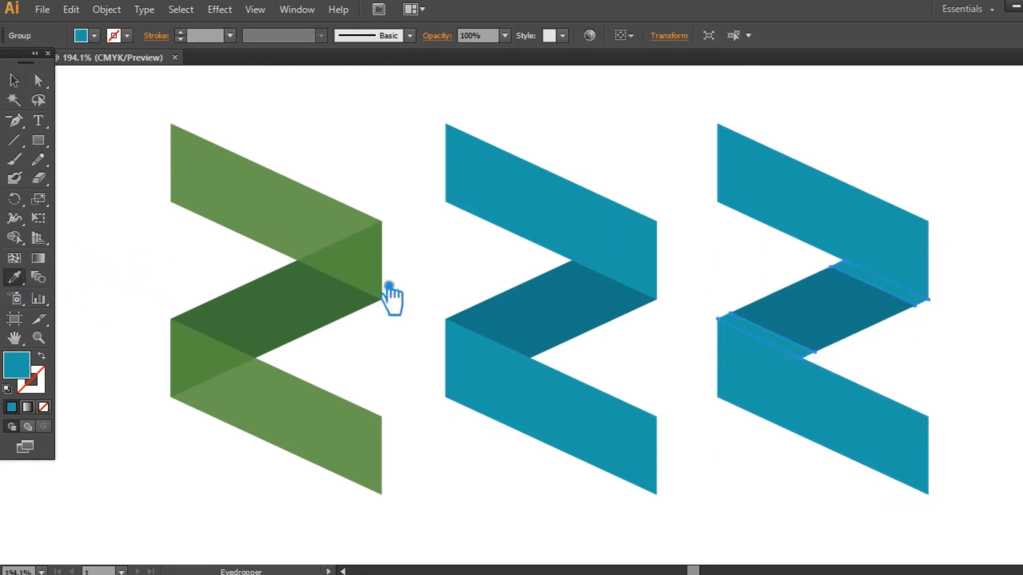
{"action": "left_click", "coordinate": [847, 326]}
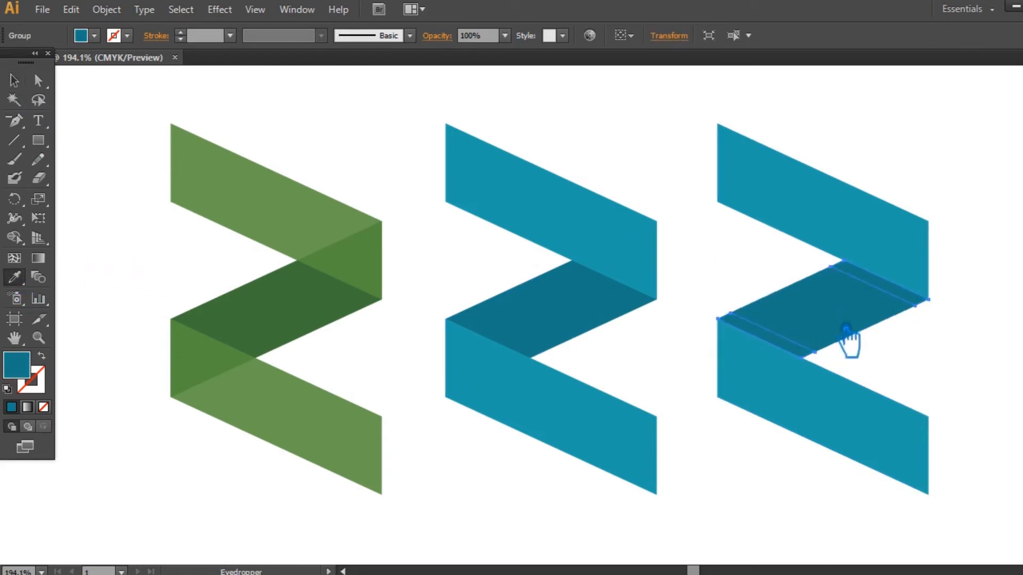
Step: Darken the fill of the two fold strips to the color 176868 as shadows
{"action": "double_click", "coordinate": [26, 380]}
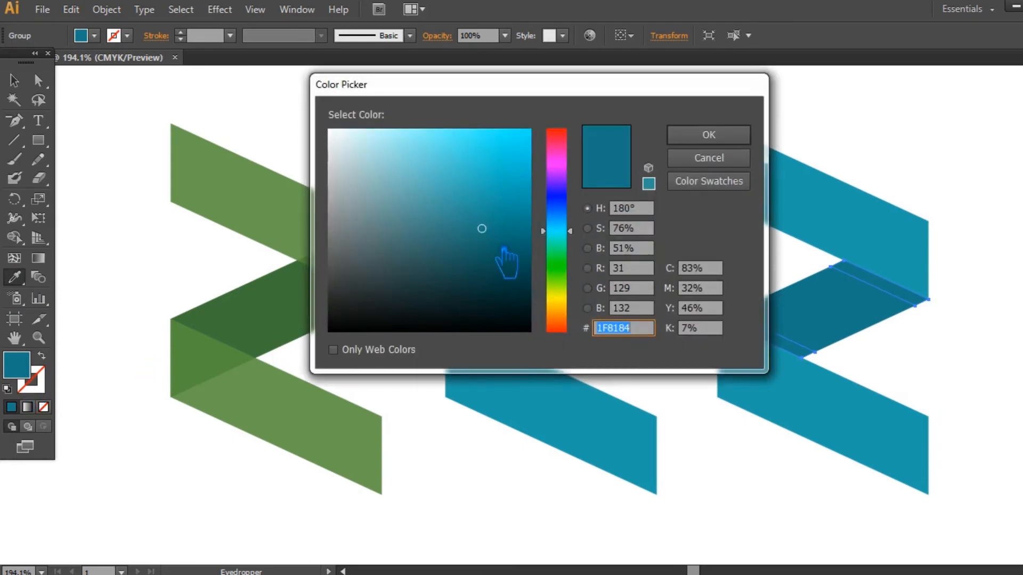
{"action": "type", "text": "176868"}
{"action": "left_click", "coordinate": [708, 135]}
{"action": "left_click", "coordinate": [14, 80]}
{"action": "left_click", "coordinate": [308, 114]}
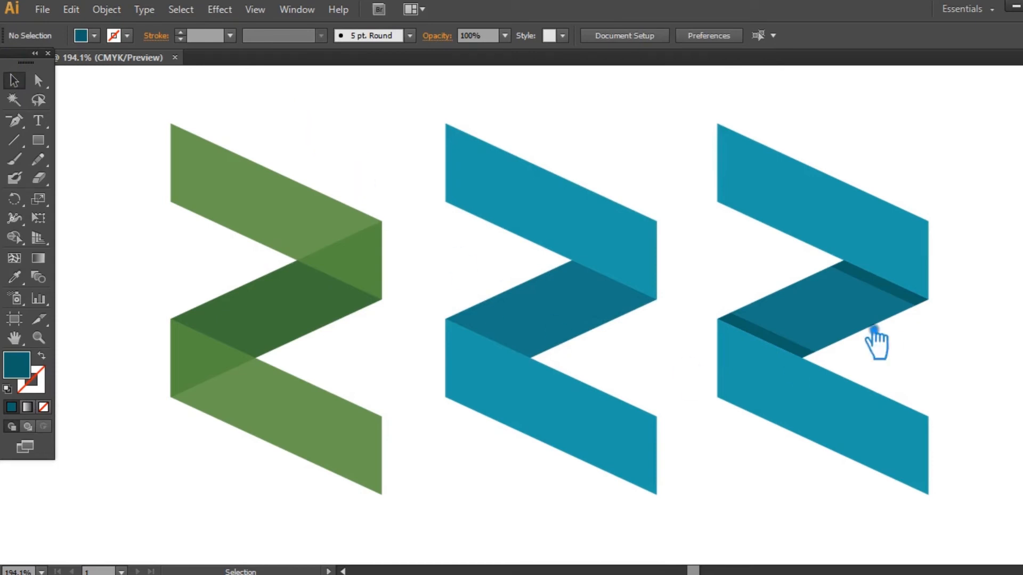
Step: Ungroup the two shadow strips and delete the lower one, leaving a gap above the lower bar
{"action": "left_click", "coordinate": [779, 344]}
{"action": "right_click", "coordinate": [778, 345]}
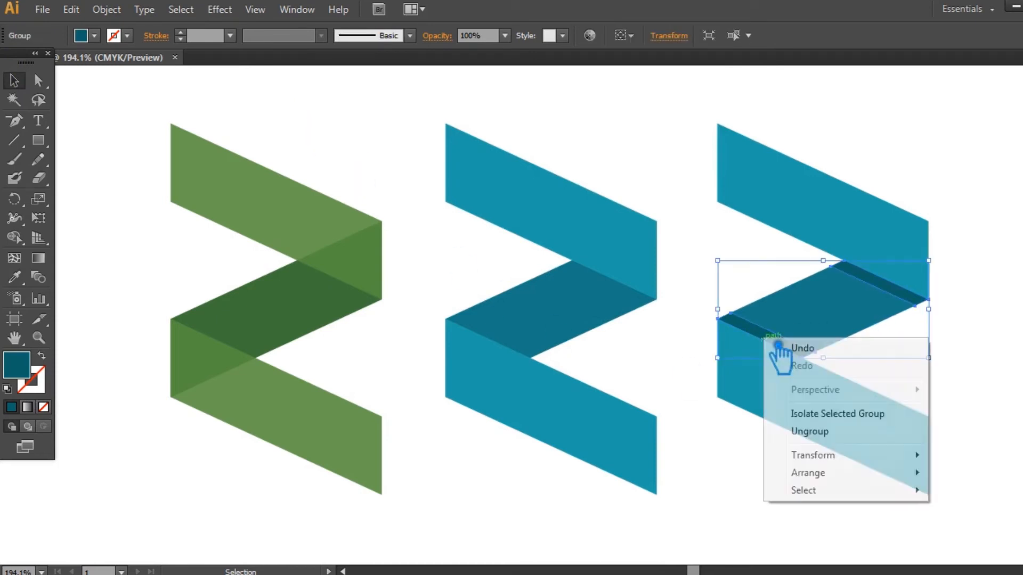
{"action": "left_click", "coordinate": [813, 431]}
{"action": "left_click", "coordinate": [783, 434]}
{"action": "left_click", "coordinate": [774, 345]}
{"action": "key", "text": "Delete"}
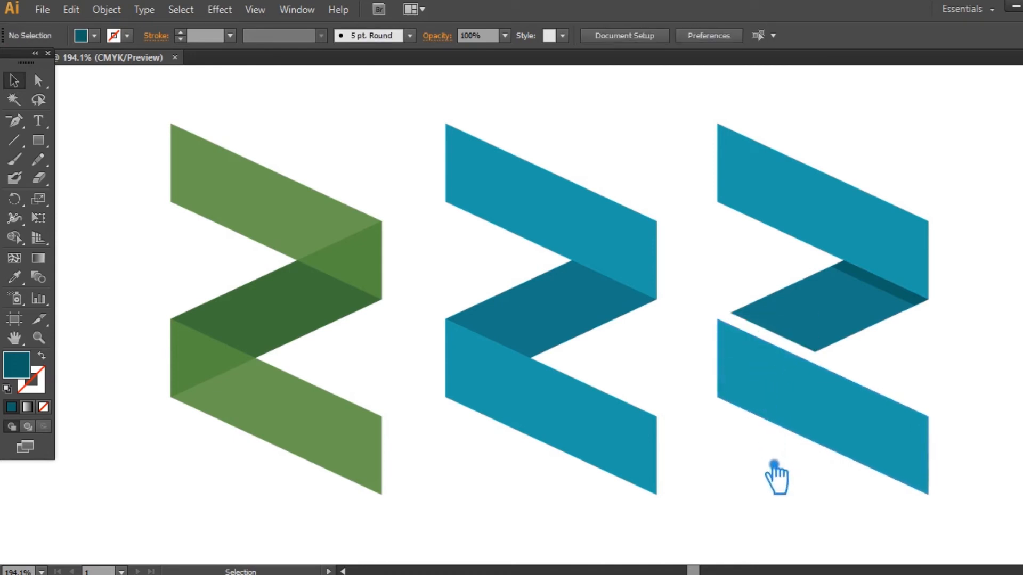
Step: Group all three logos together and scale the group down to about half its size
{"action": "key", "text": "ctrl+minus"}
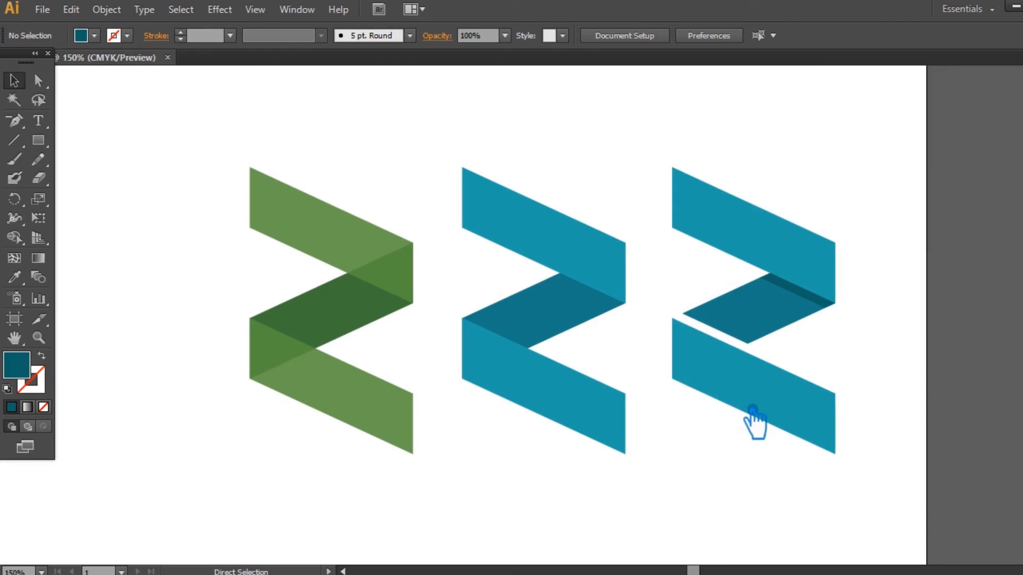
{"action": "left_click_drag", "start_coordinate": [833, 511], "coordinate": [251, 181]}
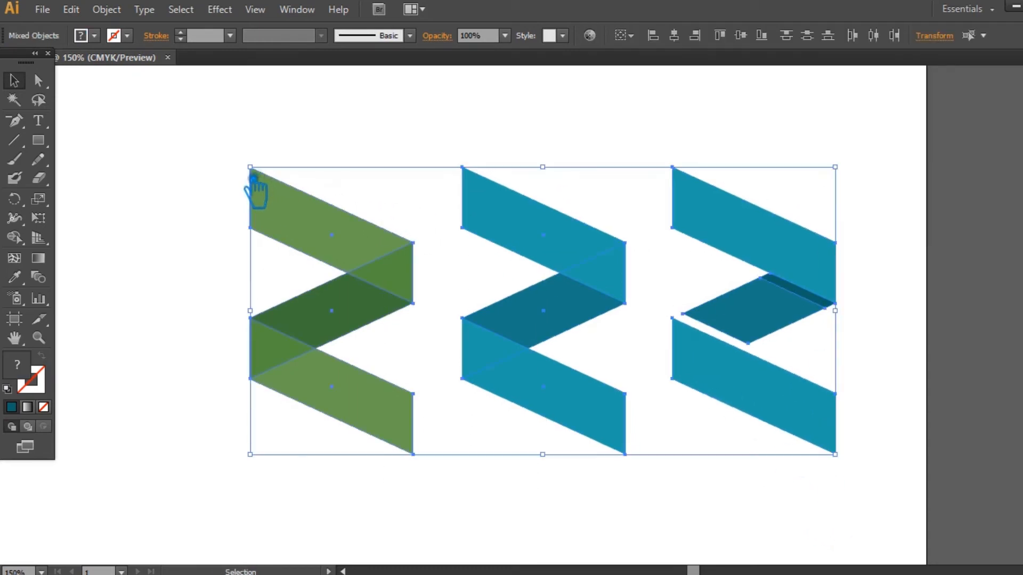
{"action": "key", "text": "ctrl+g"}
{"action": "key", "text": "v"}
{"action": "left_click", "coordinate": [201, 283]}
{"action": "left_click", "coordinate": [572, 255]}
{"action": "left_click_drag", "start_coordinate": [834, 167], "coordinate": [736, 243]}
{"action": "left_click", "coordinate": [847, 263]}
{"action": "left_click_drag", "start_coordinate": [554, 315], "coordinate": [377, 320]}
{"action": "left_click_drag", "start_coordinate": [581, 387], "coordinate": [675, 389]}
{"action": "left_click", "coordinate": [664, 381]}
Step: Ungroup the combined set of three logos
{"action": "left_click", "coordinate": [45, 340]}
{"action": "left_click_drag", "start_coordinate": [258, 197], "coordinate": [677, 437]}
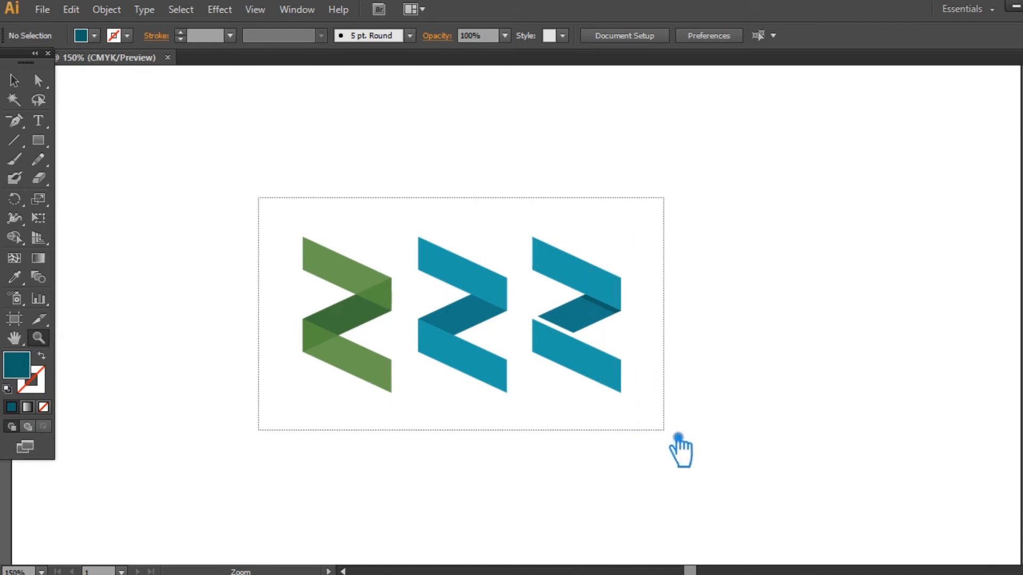
{"action": "left_click_drag", "start_coordinate": [677, 437], "coordinate": [679, 439]}
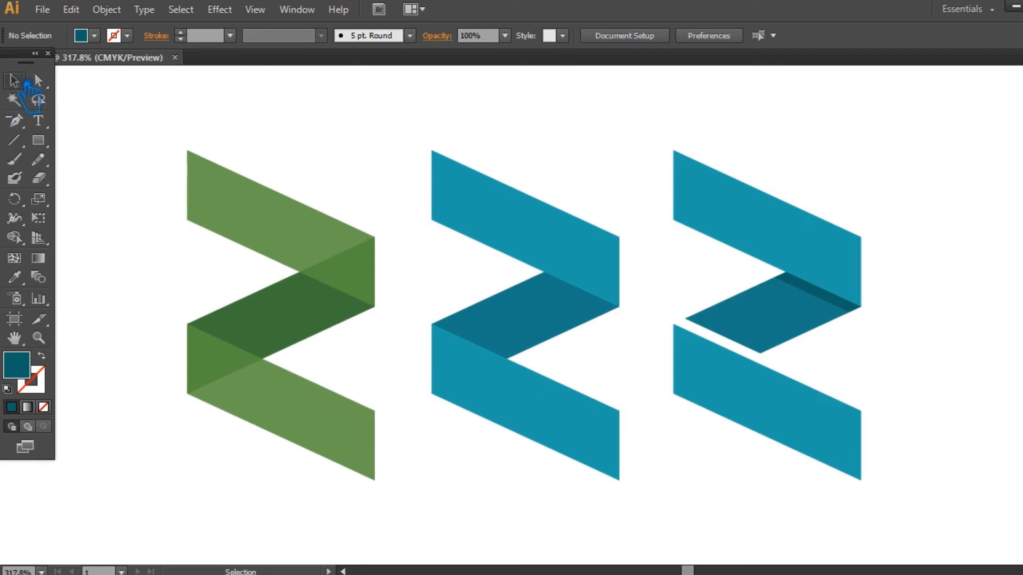
{"action": "left_click_drag", "start_coordinate": [140, 109], "coordinate": [893, 527]}
{"action": "key", "text": "v"}
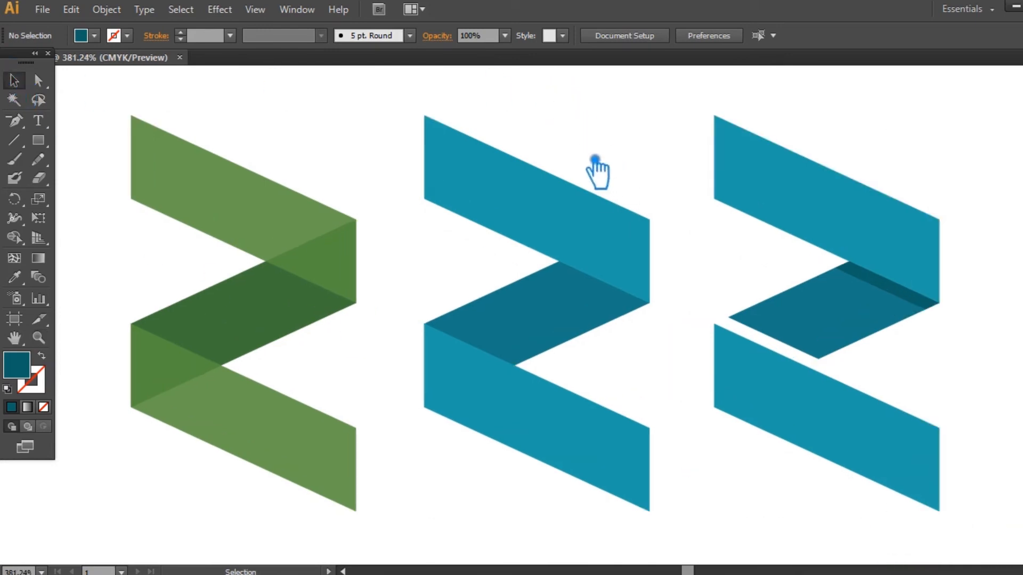
{"action": "left_click", "coordinate": [855, 218]}
{"action": "right_click", "coordinate": [855, 218]}
{"action": "left_click", "coordinate": [894, 306]}
{"action": "left_click", "coordinate": [1013, 207]}
Step: Group the upper and lower bars of the rightmost logo, keeping their current fill color
{"action": "left_click", "coordinate": [834, 227]}
{"action": "double_click", "coordinate": [39, 374]}
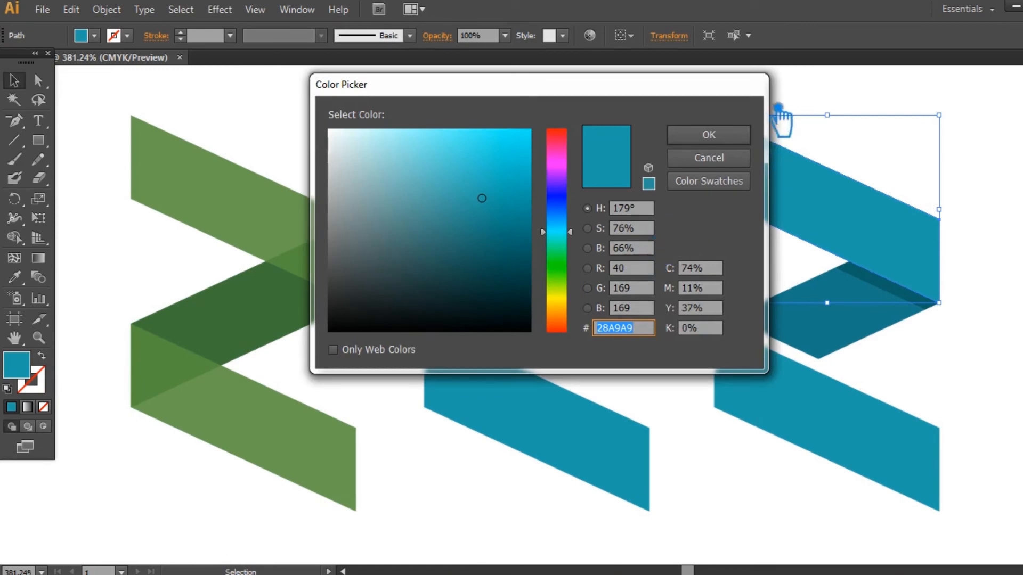
{"action": "left_click", "coordinate": [708, 158]}
{"action": "left_click", "coordinate": [849, 439], "text": "shift"}
{"action": "key", "text": "ctrl+g"}
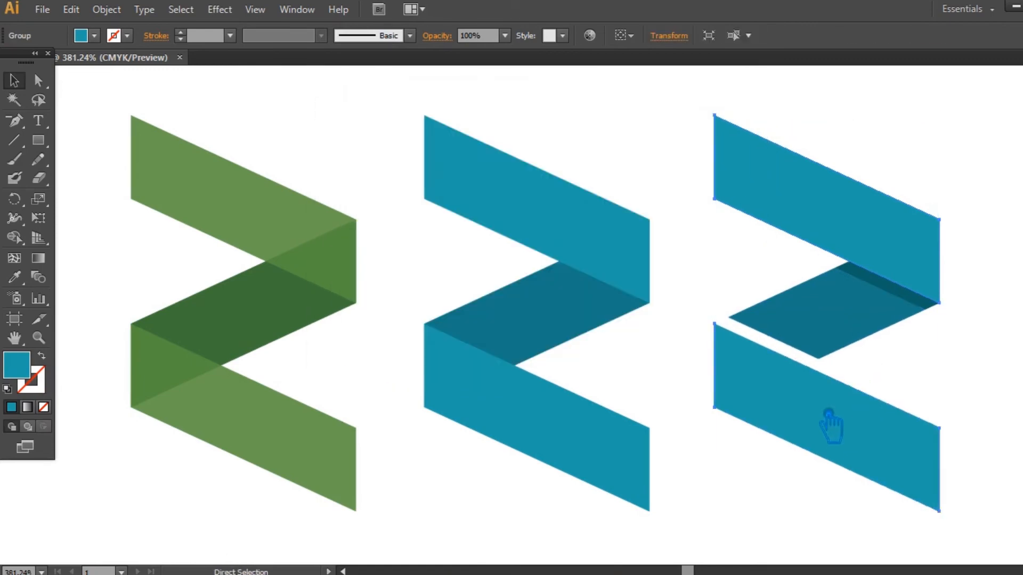
Step: Fill the grouped upper and lower bars of the rightmost logo with brown 8E6E4A
{"action": "double_click", "coordinate": [19, 366]}
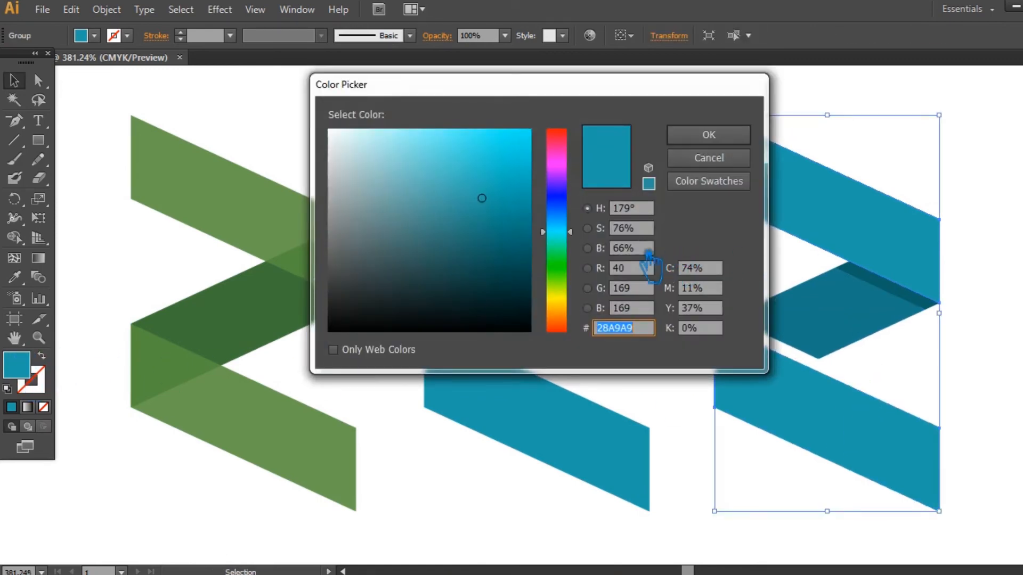
{"action": "left_click_drag", "start_coordinate": [570, 288], "coordinate": [569, 320]}
{"action": "left_click_drag", "start_coordinate": [433, 267], "coordinate": [441, 224]}
{"action": "left_click", "coordinate": [709, 135]}
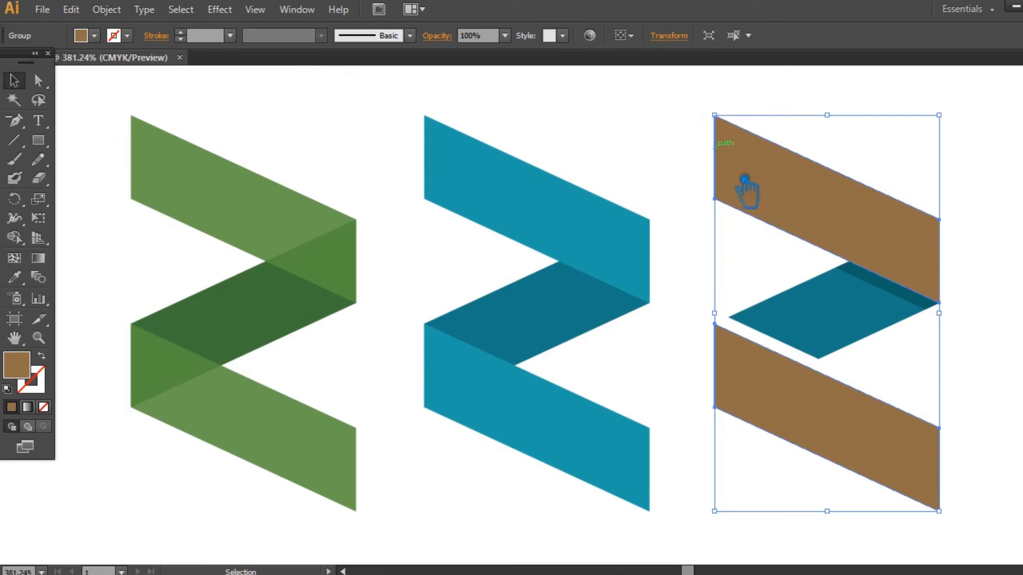
{"action": "left_click", "coordinate": [857, 317]}
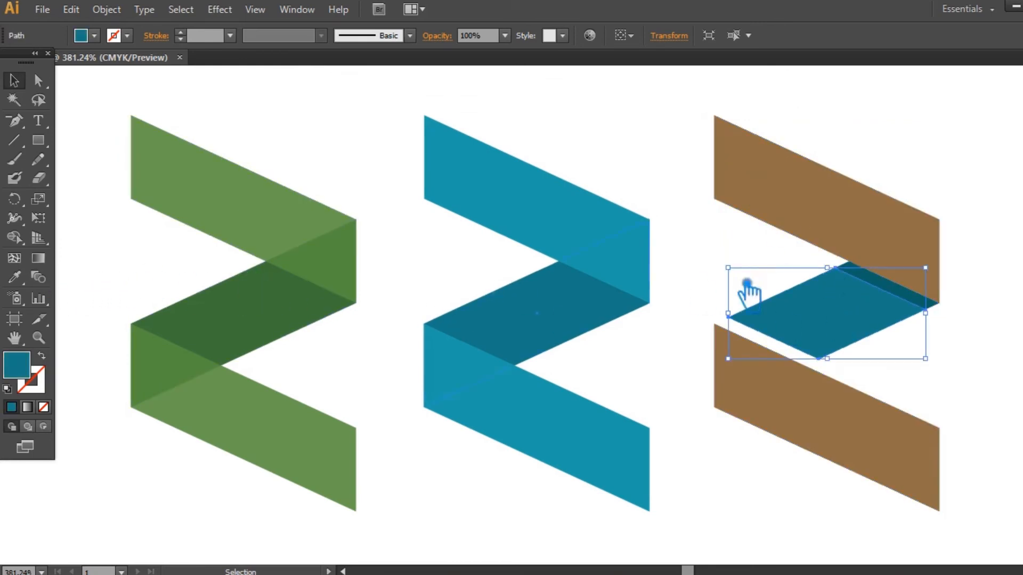
Step: Fill the grouped upper and lower bars of the rightmost logo with bright red D6180F
{"action": "left_click", "coordinate": [858, 232]}
{"action": "left_click", "coordinate": [33, 379]}
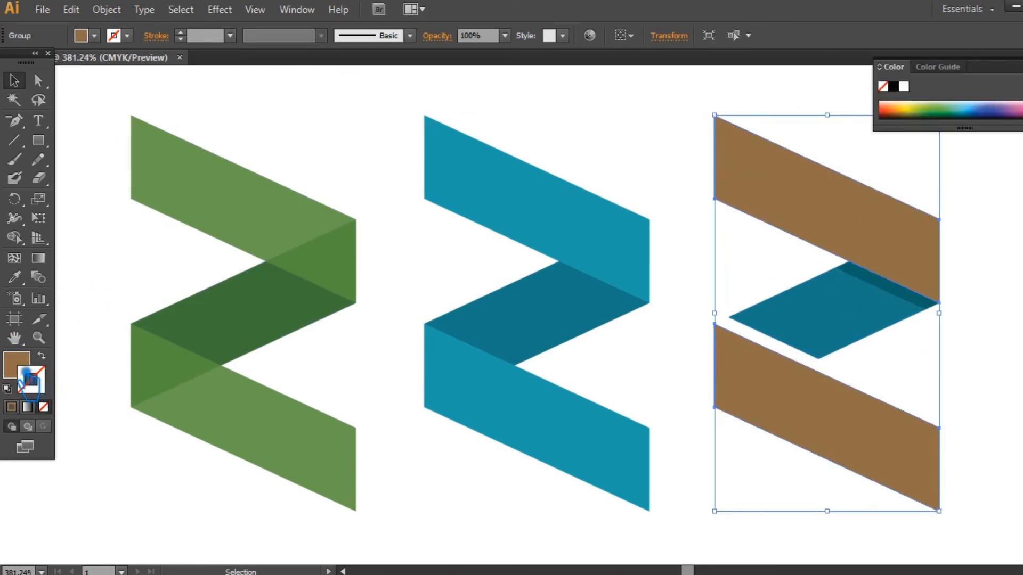
{"action": "double_click", "coordinate": [26, 369]}
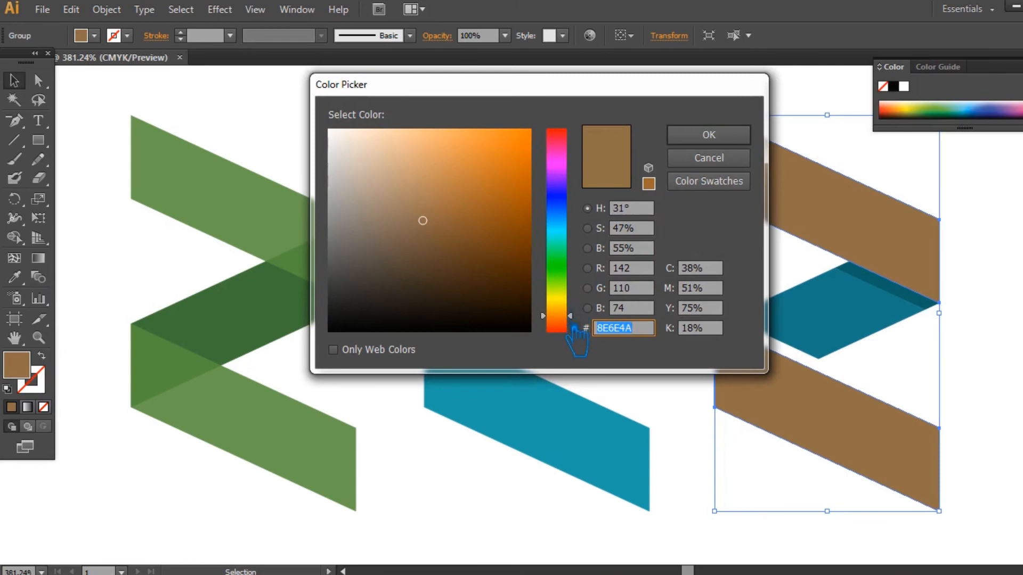
{"action": "left_click_drag", "start_coordinate": [574, 324], "coordinate": [575, 331]}
{"action": "mouse_move", "coordinate": [504, 210]}
{"action": "left_mouse_down"}
{"action": "mouse_move", "coordinate": [532, 138]}
{"action": "mouse_move", "coordinate": [528, 164]}
{"action": "left_mouse_up"}
{"action": "left_click_drag", "start_coordinate": [581, 326], "coordinate": [577, 330]}
{"action": "left_click_drag", "start_coordinate": [515, 177], "coordinate": [516, 161]}
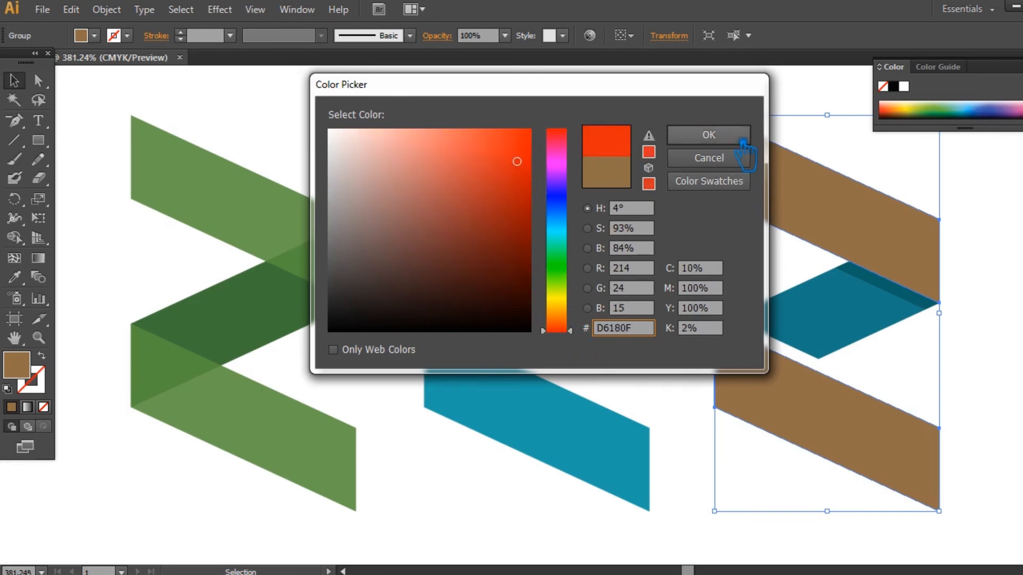
{"action": "left_click", "coordinate": [708, 134]}
{"action": "left_click", "coordinate": [1001, 338]}
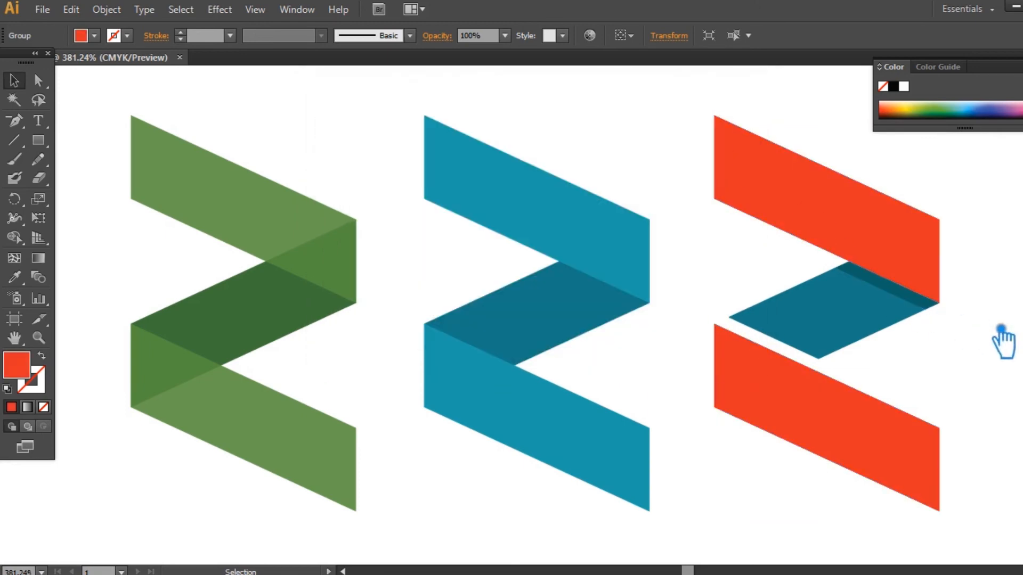
Step: Sample the outer bars' red onto the rightmost logo's middle bar and darken its fill to B71818
{"action": "left_click", "coordinate": [835, 336]}
{"action": "left_click", "coordinate": [21, 285]}
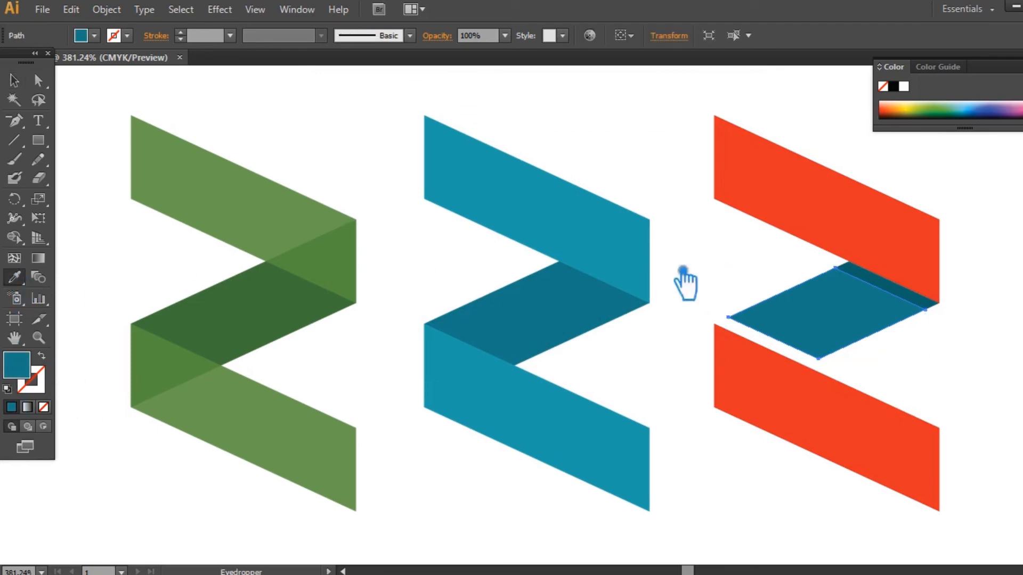
{"action": "left_click", "coordinate": [845, 228]}
{"action": "double_click", "coordinate": [30, 373]}
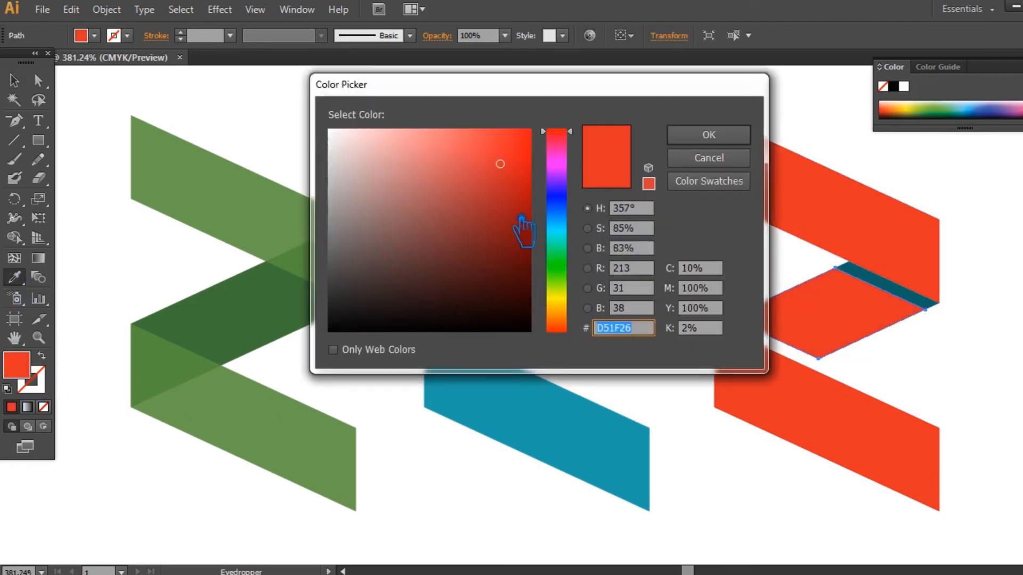
{"action": "left_click_drag", "start_coordinate": [571, 314], "coordinate": [572, 338]}
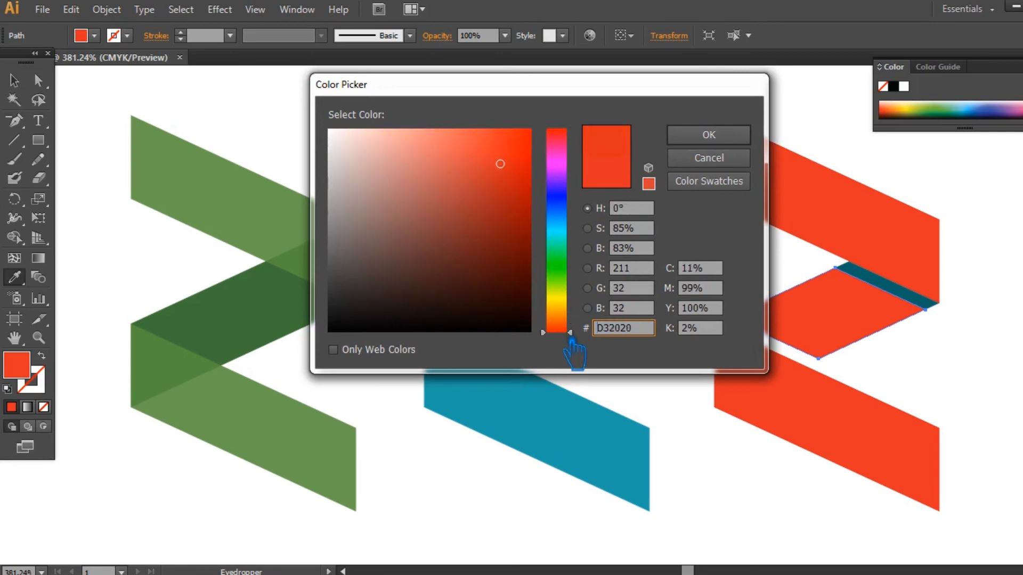
{"action": "left_click_drag", "start_coordinate": [522, 176], "coordinate": [521, 192]}
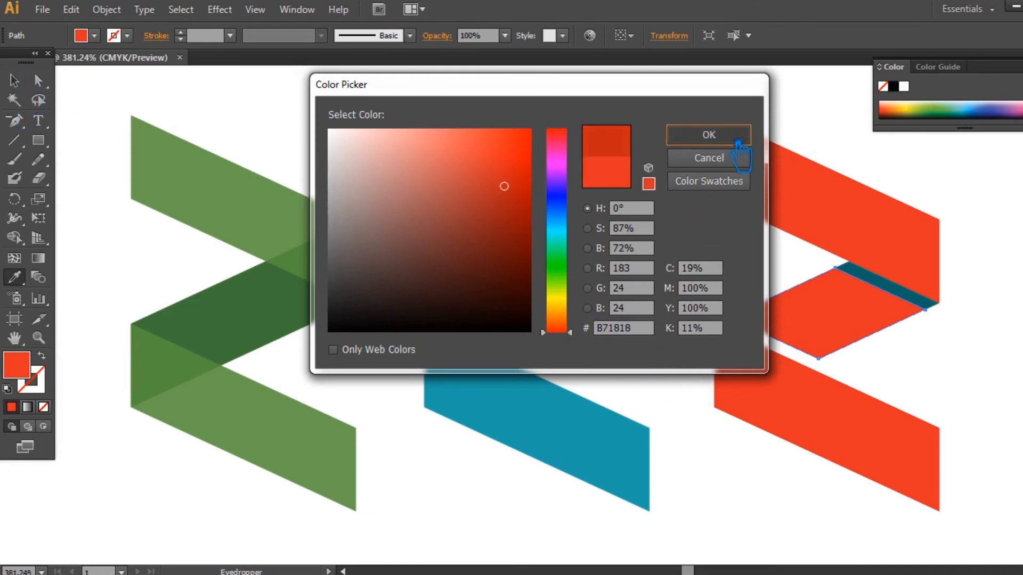
{"action": "left_click", "coordinate": [708, 136]}
Step: Sample the logo's red onto the teal fold shadow strip and darken its fill to 910F18
{"action": "left_click", "coordinate": [13, 81]}
{"action": "left_click", "coordinate": [932, 322]}
{"action": "left_click", "coordinate": [931, 307]}
{"action": "left_click", "coordinate": [14, 277]}
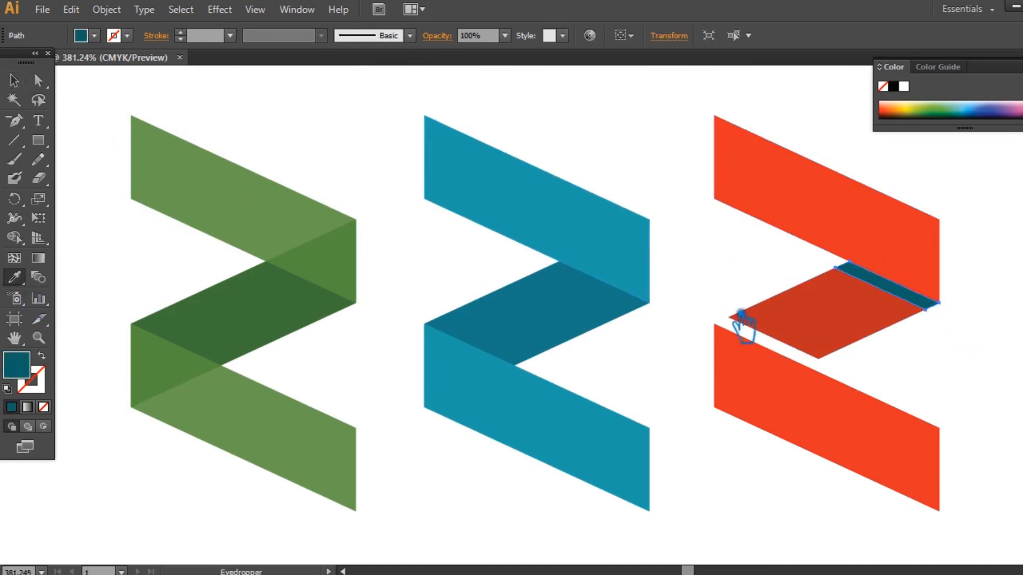
{"action": "left_click", "coordinate": [734, 334]}
{"action": "double_click", "coordinate": [26, 376]}
{"action": "left_click_drag", "start_coordinate": [510, 204], "coordinate": [510, 217]}
{"action": "left_click", "coordinate": [717, 133]}
{"action": "left_click", "coordinate": [14, 80]}
{"action": "left_click", "coordinate": [313, 113]}
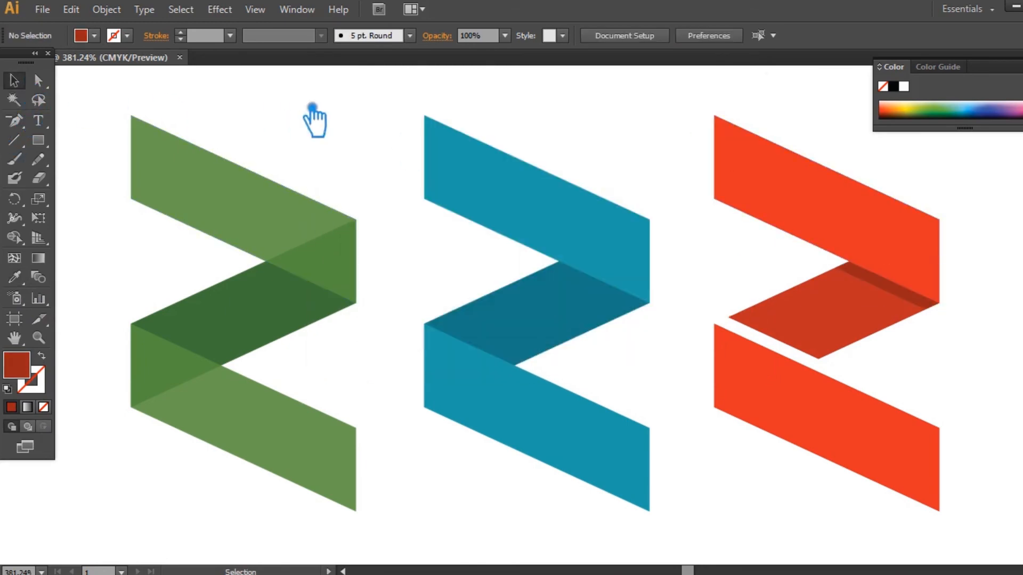
Step: Darken the fold shadow strip's fill further to a deeper red
{"action": "left_click", "coordinate": [887, 298]}
{"action": "double_click", "coordinate": [26, 376]}
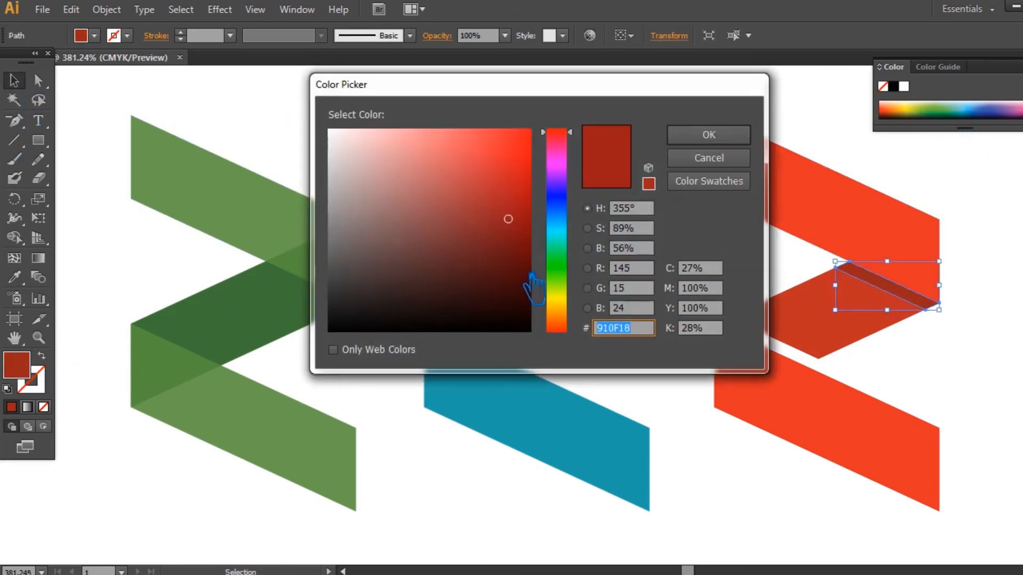
{"action": "left_click", "coordinate": [514, 233]}
{"action": "left_click", "coordinate": [690, 135]}
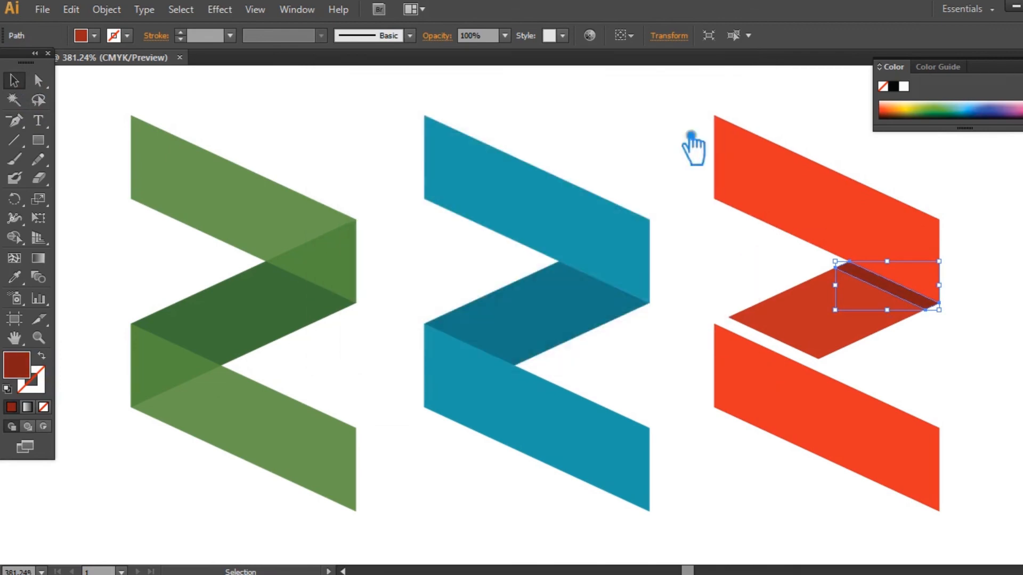
{"action": "left_click", "coordinate": [548, 127]}
Step: Group all the parts of the red logo and close the floating color palette
{"action": "left_click_drag", "start_coordinate": [952, 490], "coordinate": [753, 201]}
{"action": "key", "text": "a"}
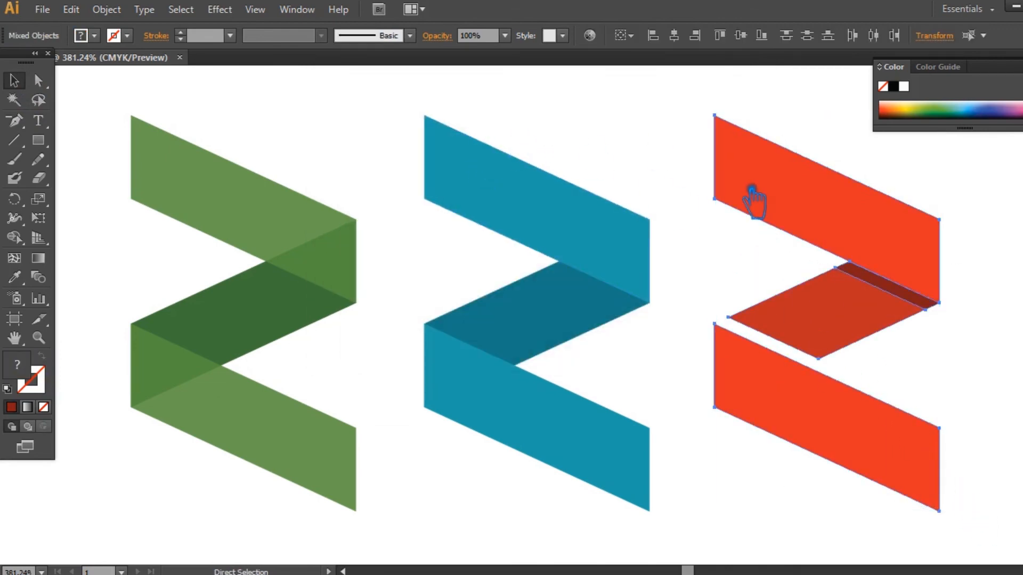
{"action": "key", "text": "ctrl+g"}
{"action": "left_click", "coordinate": [646, 144]}
{"action": "left_click", "coordinate": [1021, 59]}
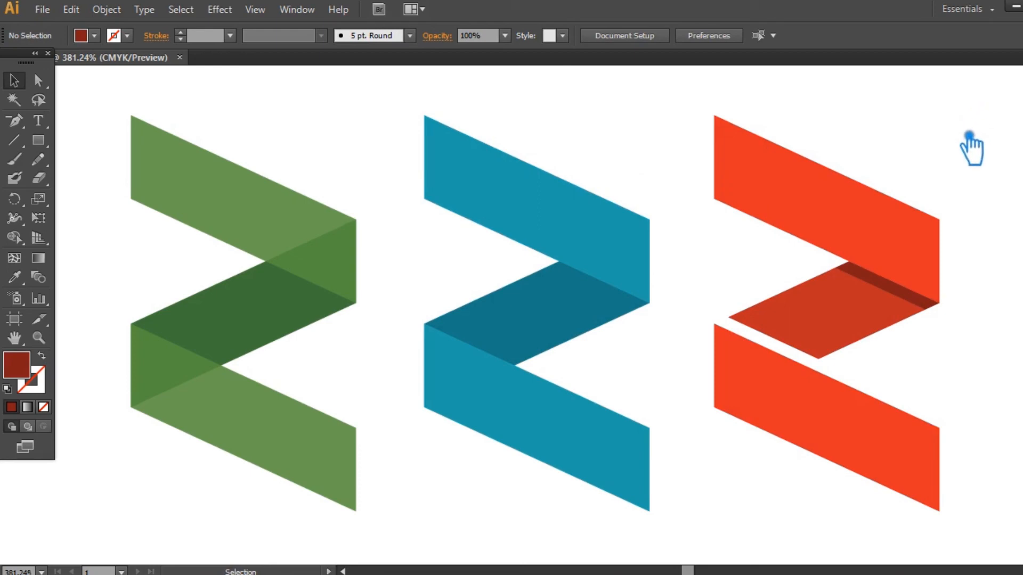
Step: Distribute the green, blue and red logos evenly by their horizontal centers
{"action": "left_click", "coordinate": [779, 235]}
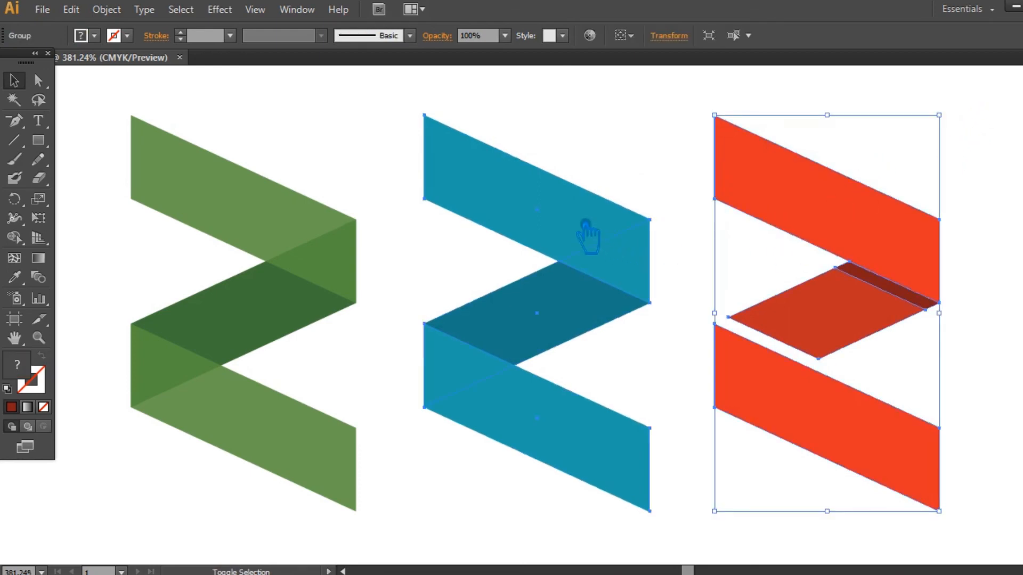
{"action": "left_click", "coordinate": [562, 228], "text": "shift"}
{"action": "left_click", "coordinate": [335, 247], "text": "shift"}
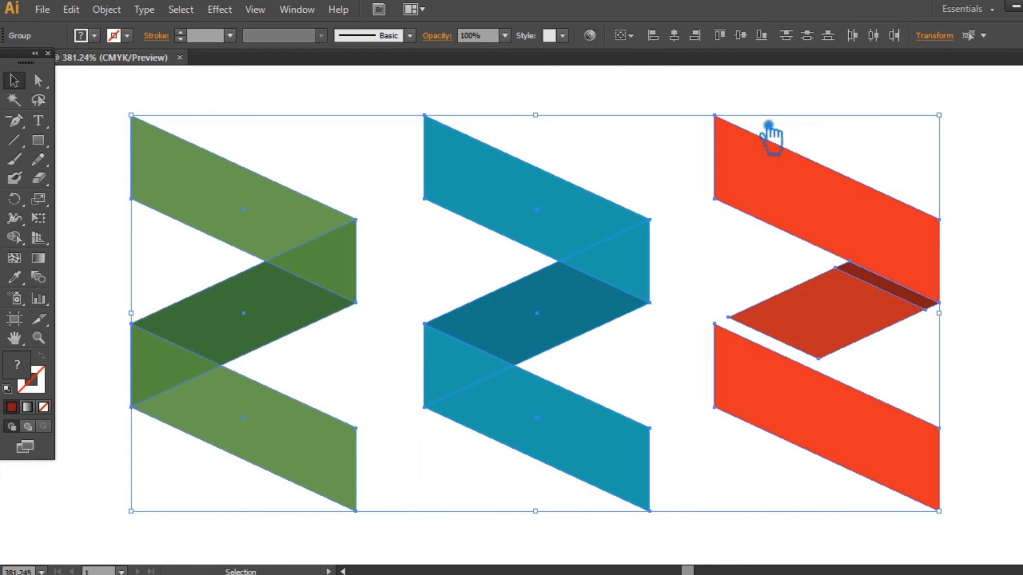
{"action": "left_click", "coordinate": [873, 36]}
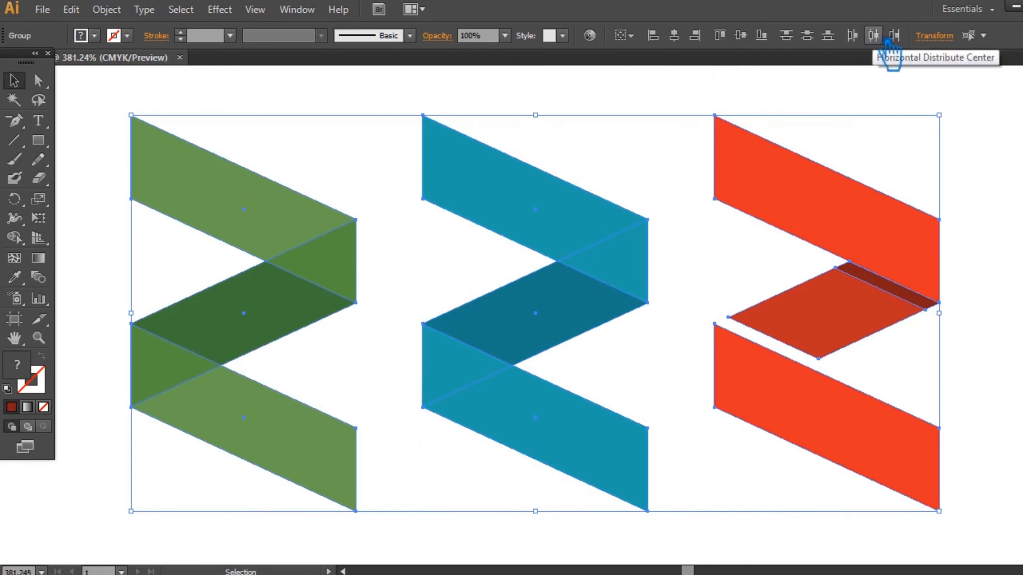
{"action": "left_click", "coordinate": [991, 259]}
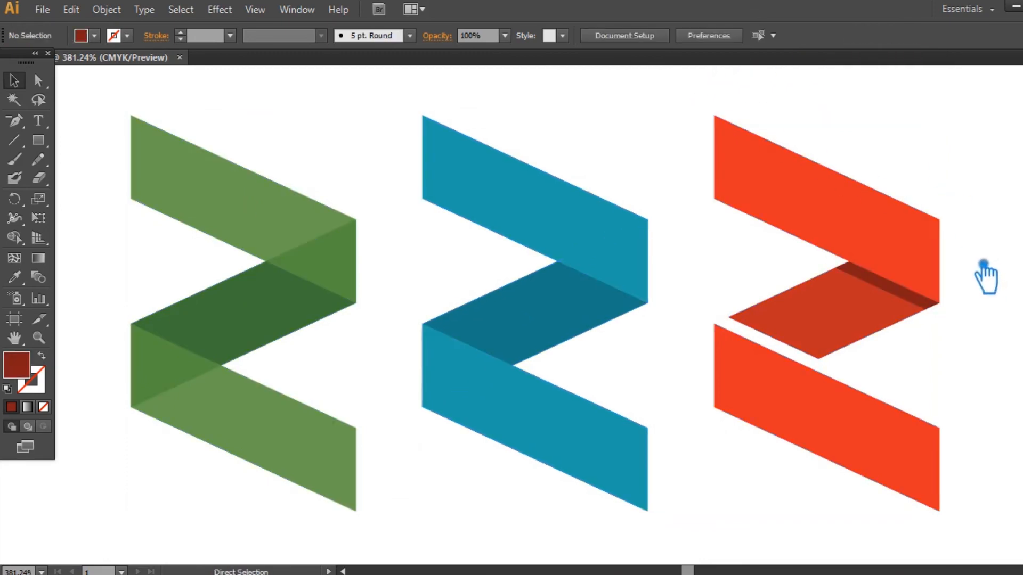